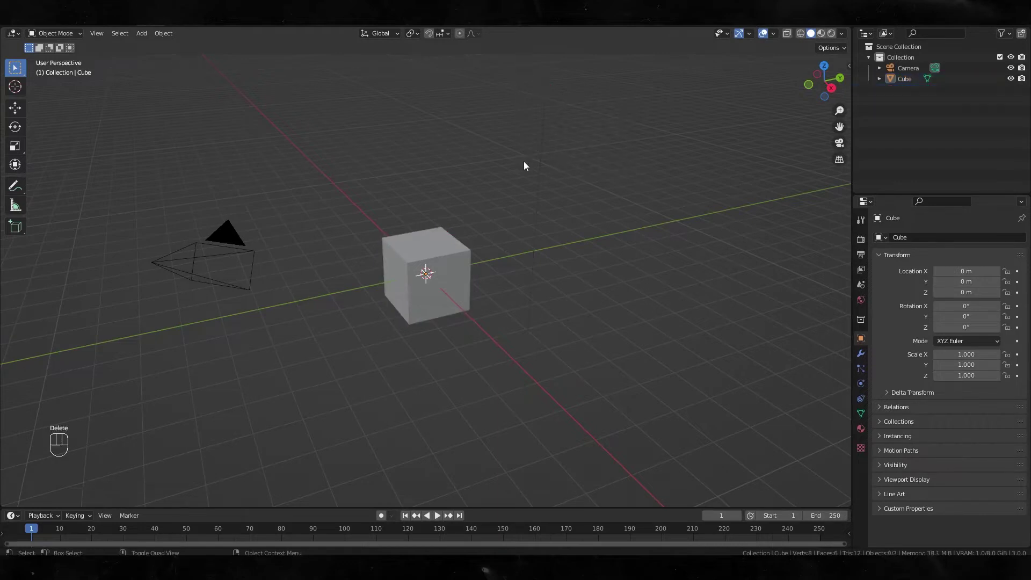
# Delete the camera from the scene and select the default cube.
pyautogui.moveTo(288, 201); pyautogui.dragTo(143, 276)
pyautogui.press('Delete')
pyautogui.click(439, 256)
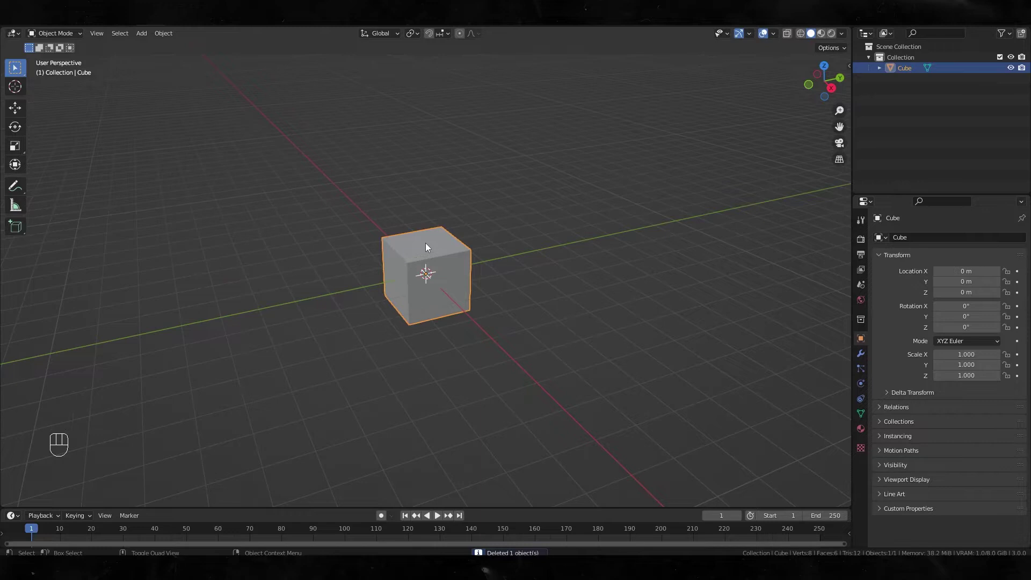
# Split the 3D viewport, turn the larger area into a Geometry Node editor without its sidebar, and create a new node tree for the cube.
pyautogui.moveTo(2, 30); pyautogui.dragTo(228, 81)
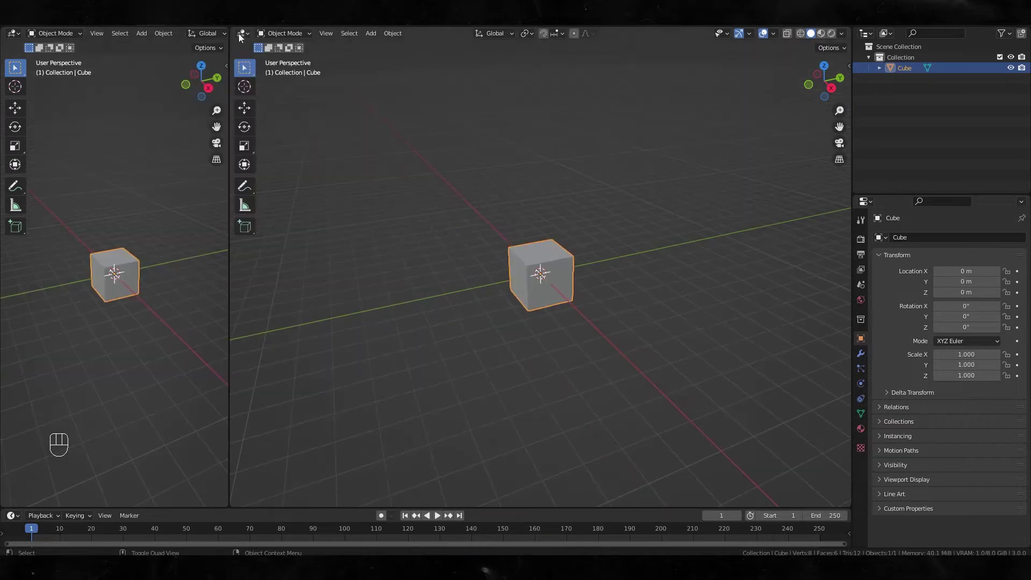
pyautogui.click(241, 33)
pyautogui.click(318, 116)
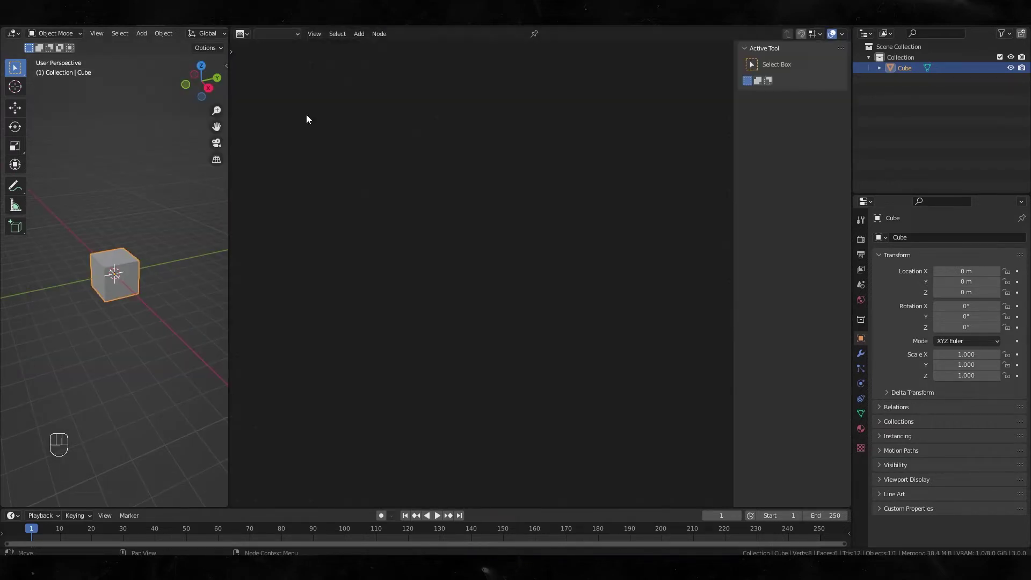
pyautogui.click(243, 33)
pyautogui.click(273, 124)
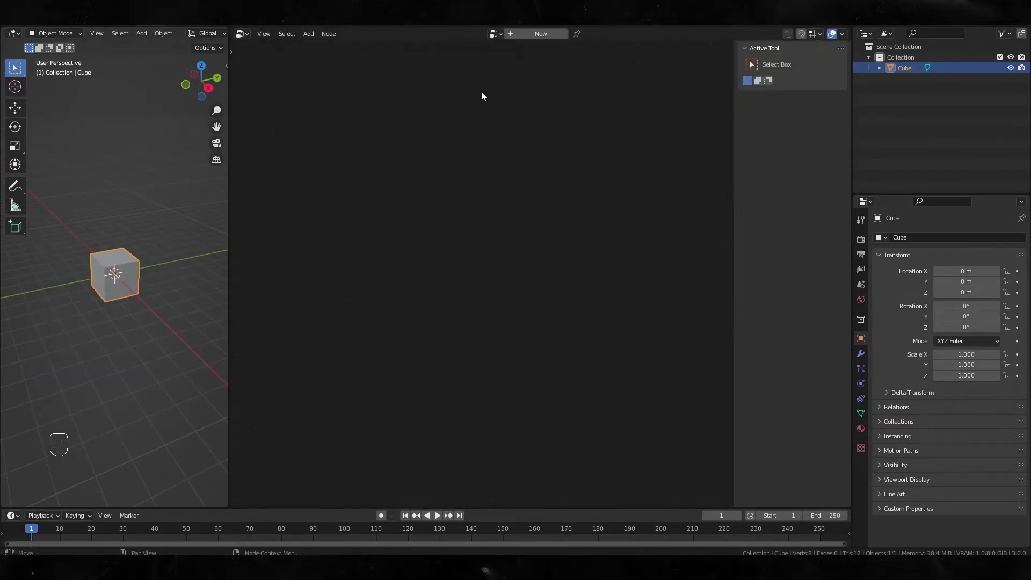
pyautogui.click(528, 38)
pyautogui.moveTo(732, 194); pyautogui.dragTo(827, 204)
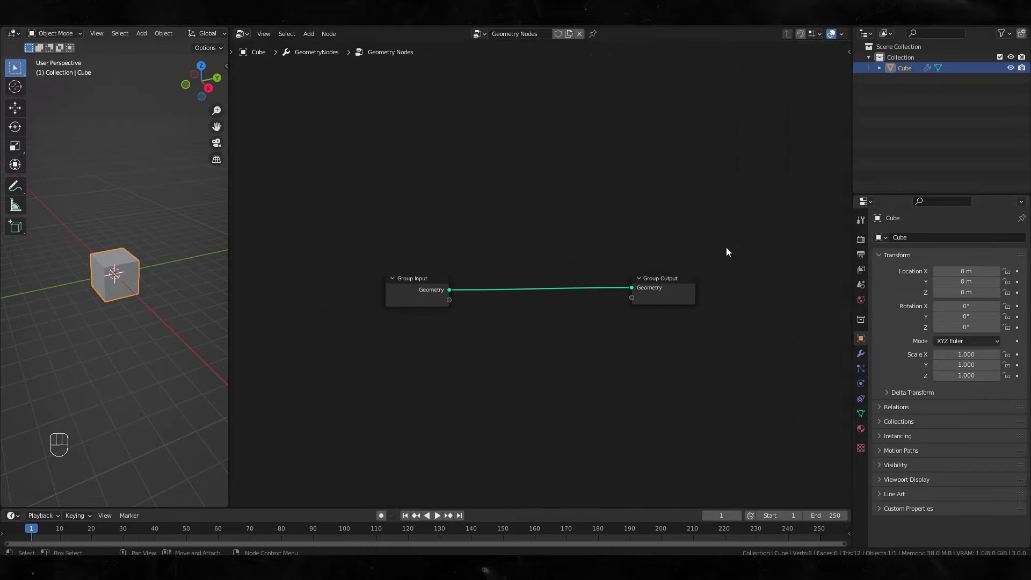
# Add a Grid node and a Mesh Line node, placing them above the Group Input node.
pyautogui.scroll(-4, 726, 247)
pyautogui.click(481, 199)
pyautogui.press('Tab')
pyautogui.write('grid')
pyautogui.press('Return')
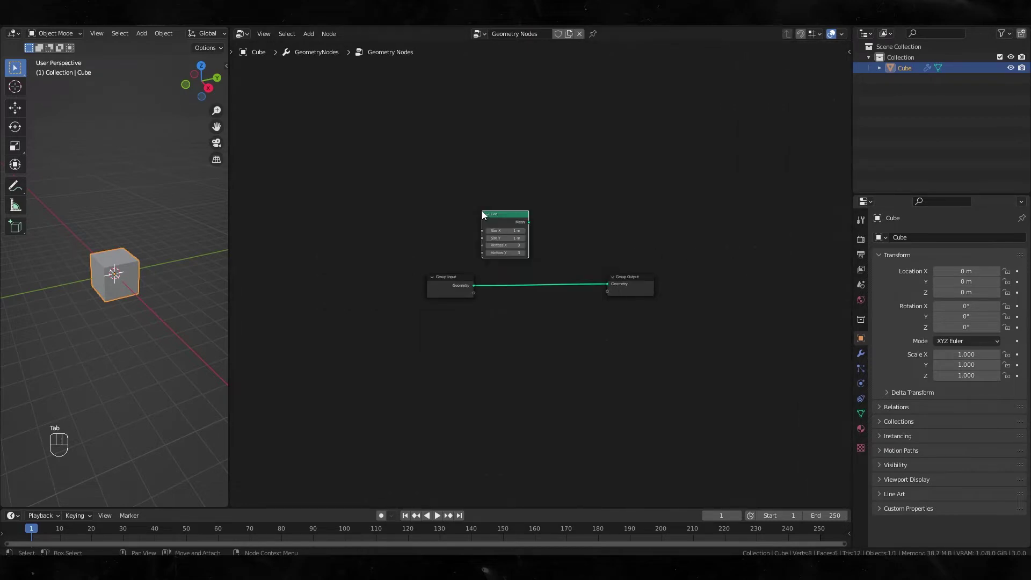
pyautogui.click(415, 182)
pyautogui.press('Tab')
pyautogui.write('mesh')
pyautogui.press('Return')
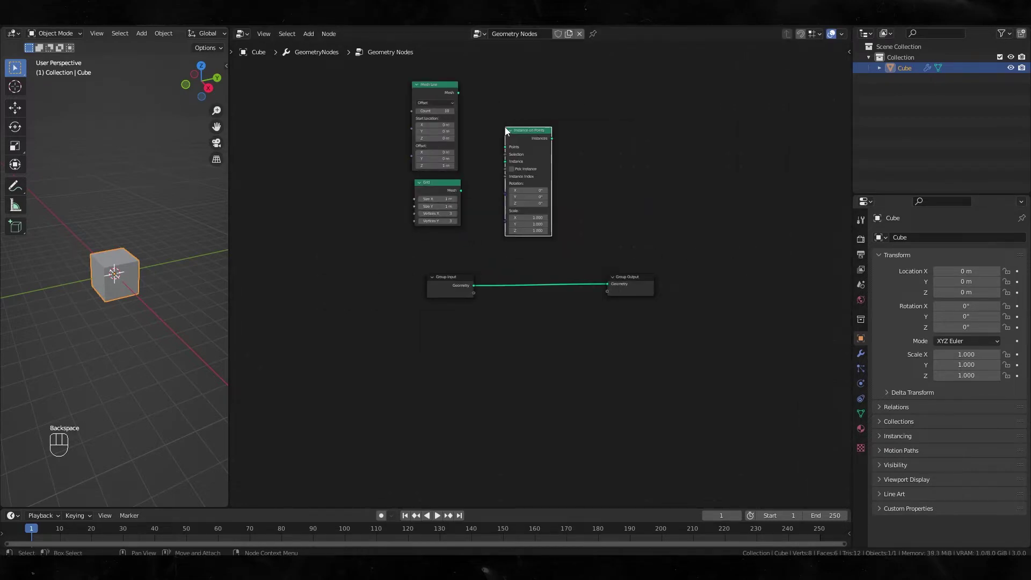
# Place an Instance on Points node, with Mesh Line as Points and Grid as Instance, and connect its output to Group Output.
pyautogui.click(505, 130)
pyautogui.scroll(2, 506, 131)
pyautogui.moveTo(422, 89); pyautogui.dragTo(487, 164)
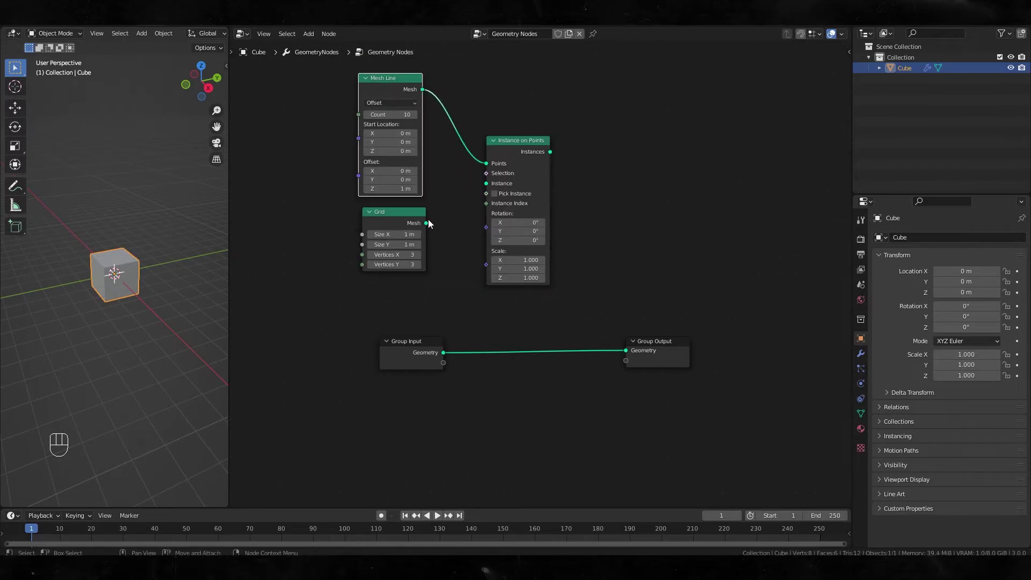
pyautogui.moveTo(426, 223); pyautogui.dragTo(487, 183)
pyautogui.moveTo(550, 152); pyautogui.dragTo(626, 350)
pyautogui.moveTo(664, 351); pyautogui.dragTo(739, 318)
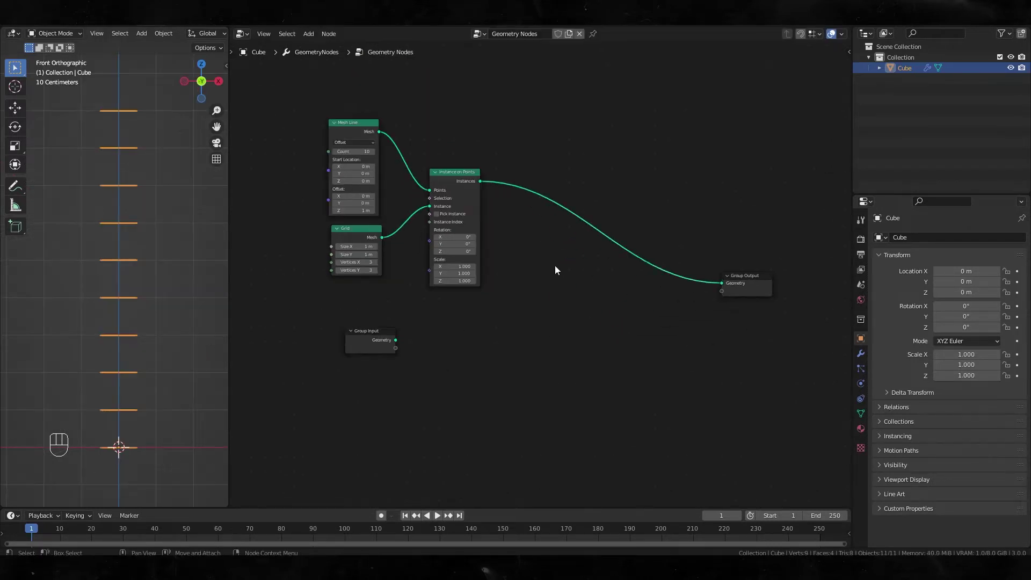
# Insert a Realize Instances node between Instance on Points and Group Output.
pyautogui.hotkey('shift', 'a')
pyautogui.write('r')
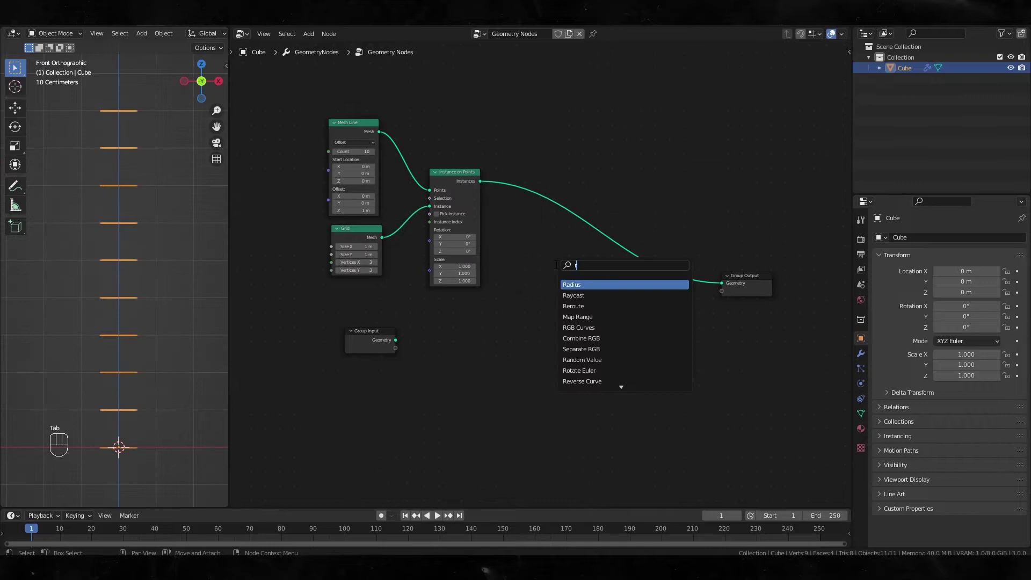
pyautogui.write('ea')
pyautogui.click(625, 285)
pyautogui.click(529, 177)
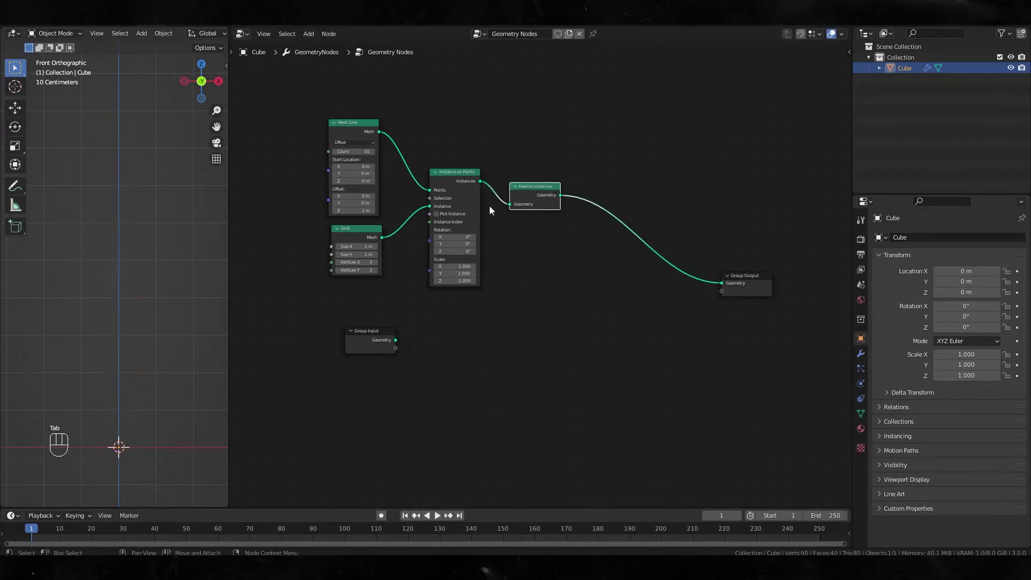
# Duplicate Instance on Points after Realize Instances and connect the Group Input geometry to the copy's Instance socket.
pyautogui.click(455, 182)
pyautogui.hotkey('ctrl', 'd')
pyautogui.click(618, 199)
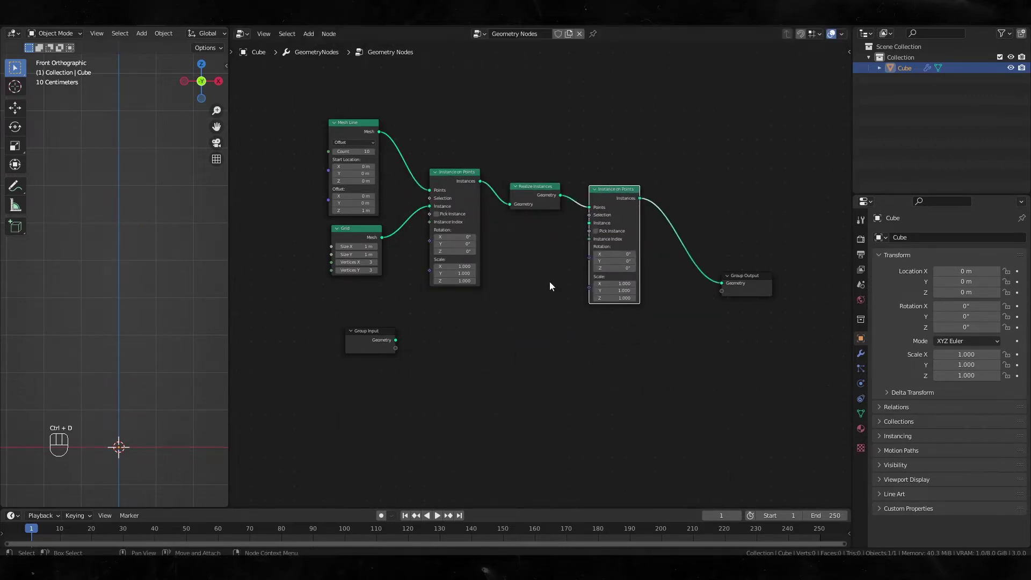
pyautogui.moveTo(549, 283); pyautogui.dragTo(463, 267, button='middle')
pyautogui.moveTo(310, 324); pyautogui.dragTo(360, 312)
pyautogui.moveTo(474, 223); pyautogui.dragTo(503, 206)
pyautogui.moveTo(295, 319); pyautogui.dragTo(387, 272, button='middle')
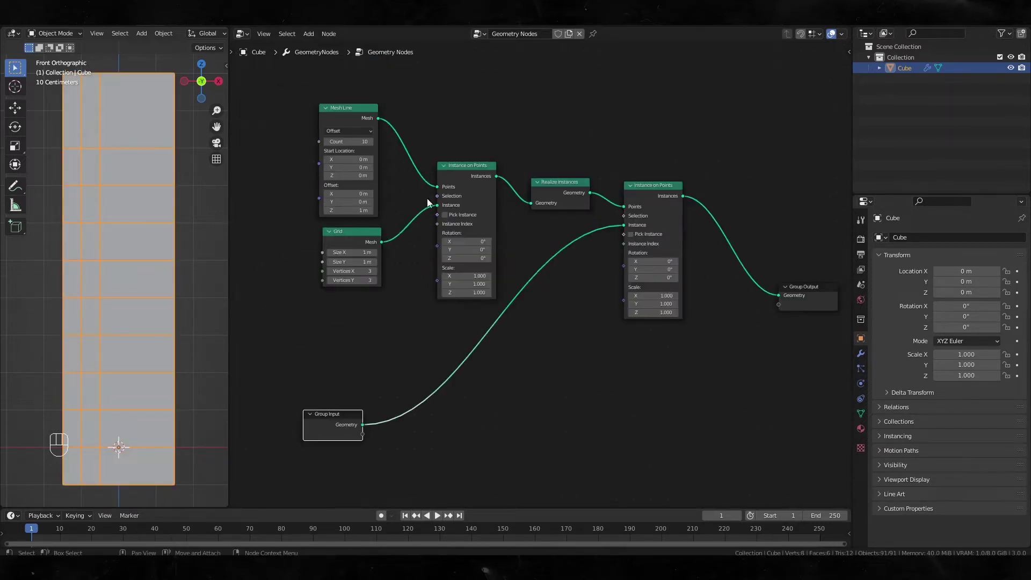
# Set the Mesh Line node's Count to 6.
pyautogui.moveTo(268, 193); pyautogui.dragTo(368, 171, button='middle')
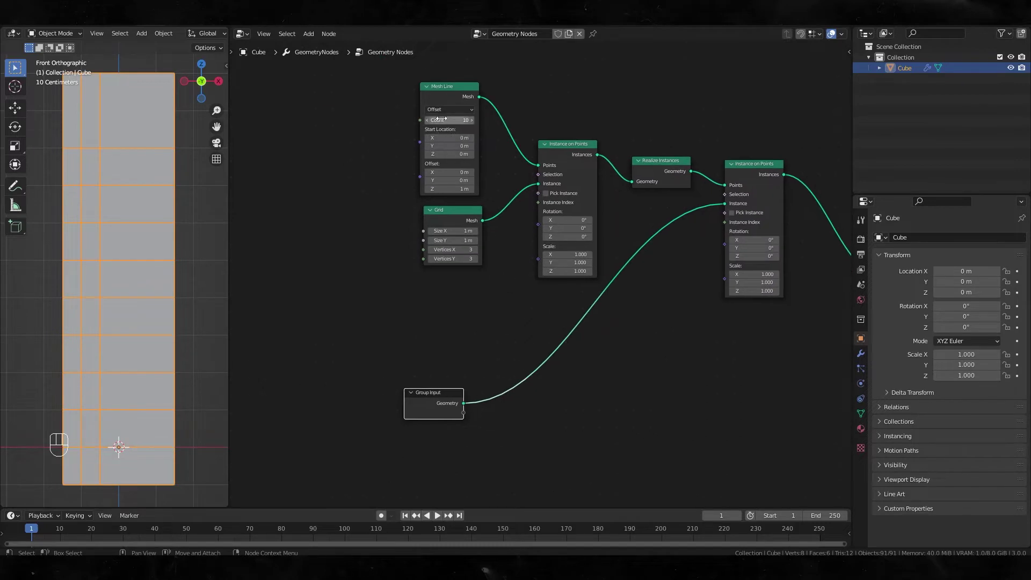
pyautogui.click(441, 117)
pyautogui.write('6')
pyautogui.press('Return')
# Set the Grid node's Size X and Size Y to 2 m.
pyautogui.scroll(3, 449, 262)
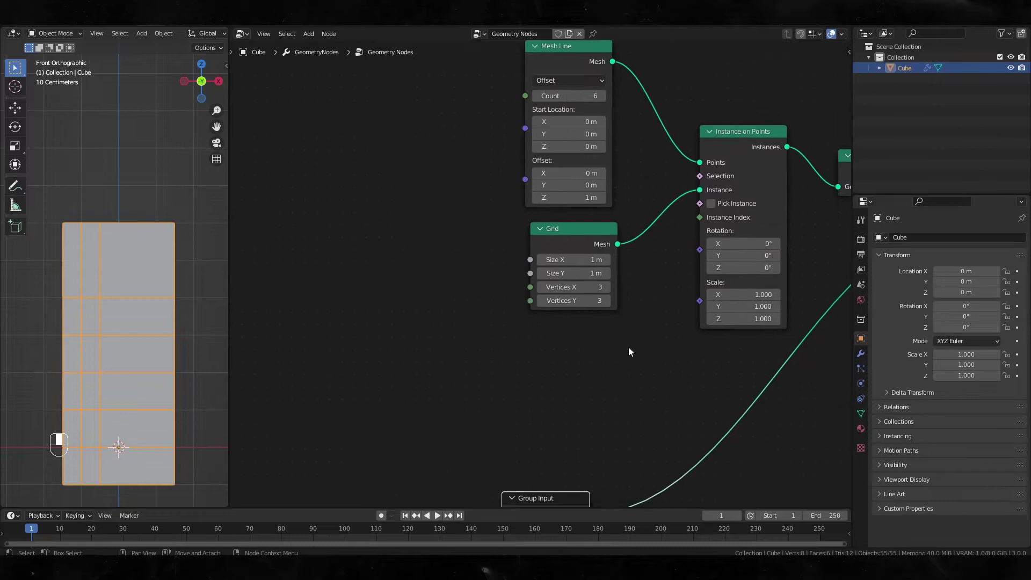
pyautogui.click(602, 258)
pyautogui.write('2')
pyautogui.press('Tab')
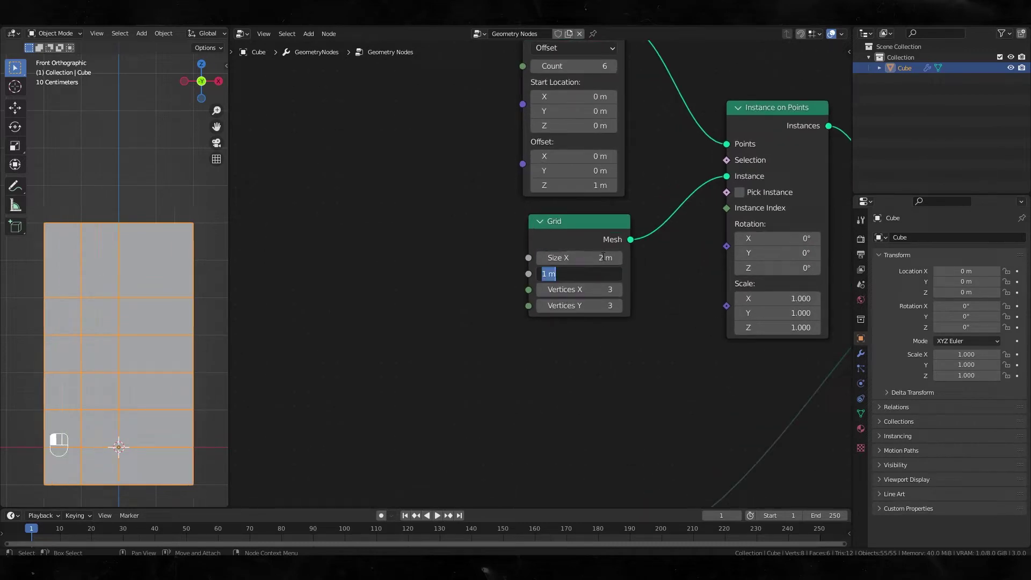
pyautogui.press('Return')
pyautogui.scroll(-2, 644, 295)
# Insert a Transform node between Group Input and the Instance socket of the second Instance on Points node.
pyautogui.moveTo(675, 355); pyautogui.dragTo(471, 288, button='middle')
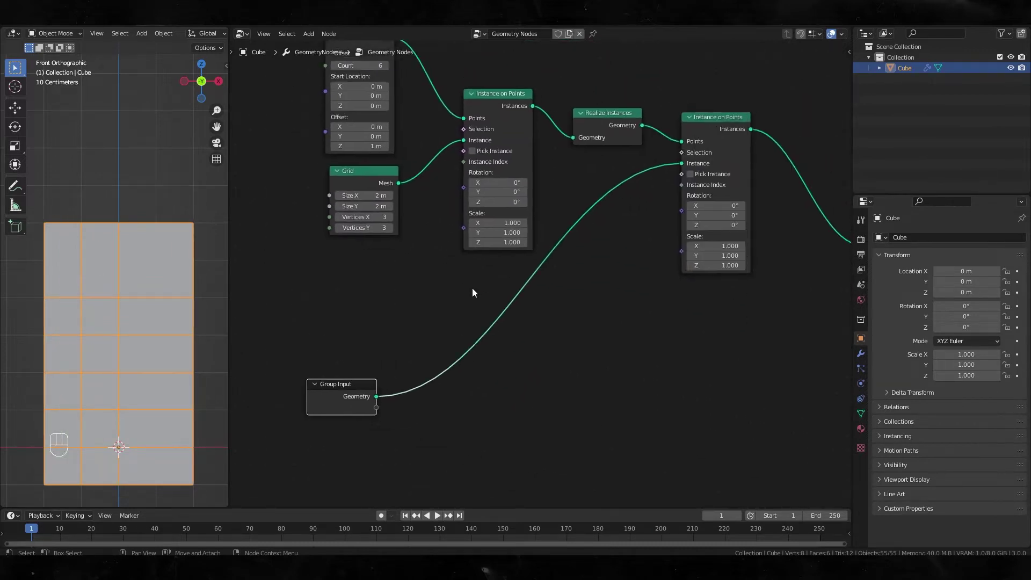
pyautogui.keyDown('shift'); pyautogui.moveTo(101, 265); pyautogui.dragTo(99, 208, button='middle'); pyautogui.keyUp('shift')
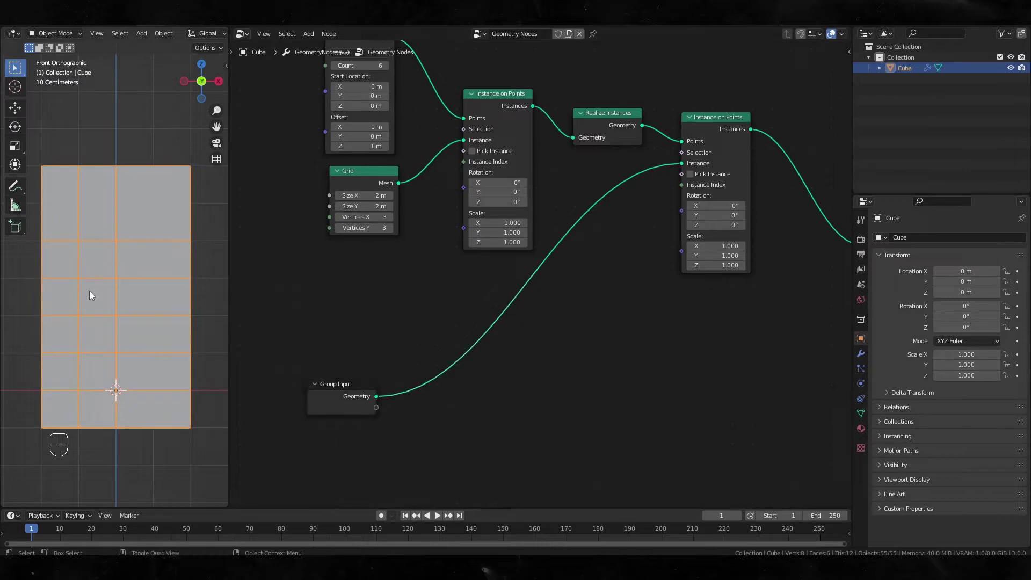
pyautogui.press('Tab')
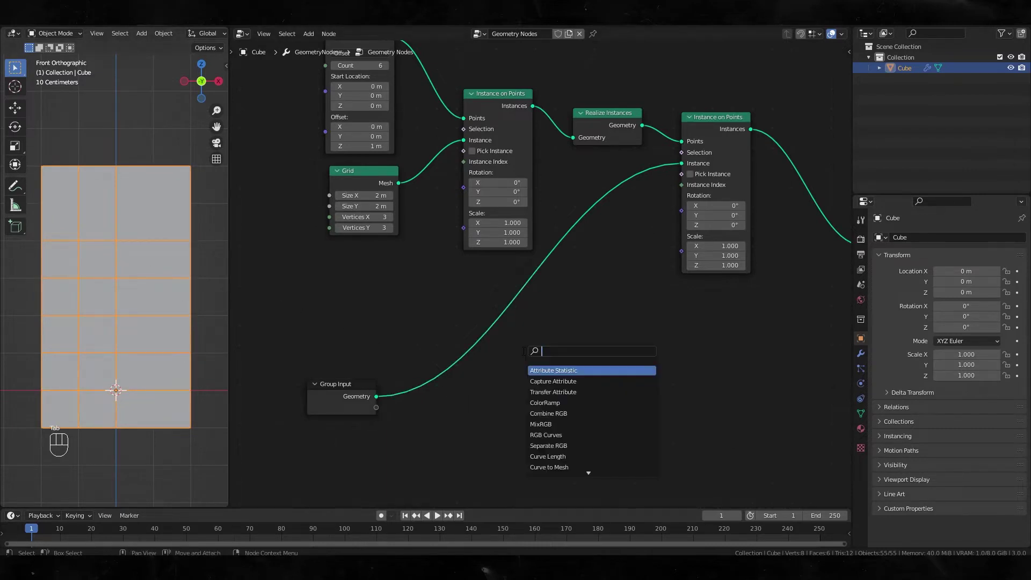
pyautogui.write('tra')
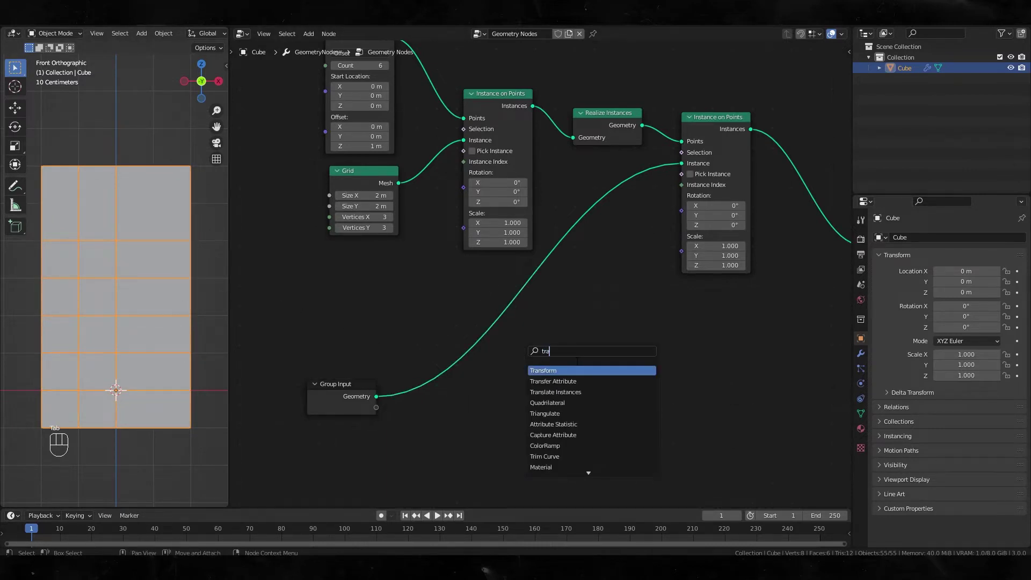
pyautogui.press('Return')
pyautogui.moveTo(573, 353); pyautogui.dragTo(542, 263)
pyautogui.moveTo(455, 431); pyautogui.dragTo(540, 340, button='middle')
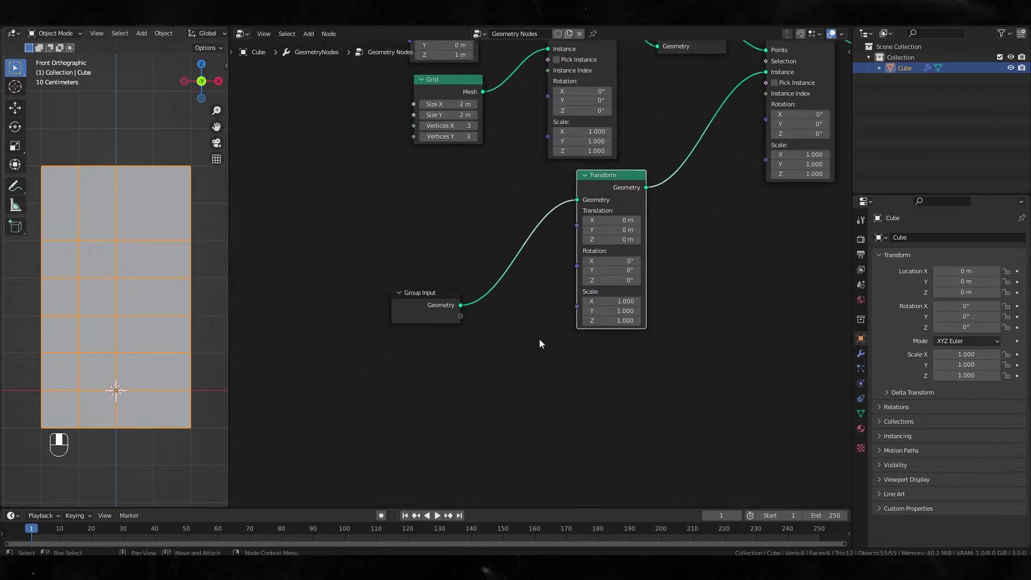
# Add a Value node set to 0.49 and connect it to the Transform node's Scale.
pyautogui.press('Tab')
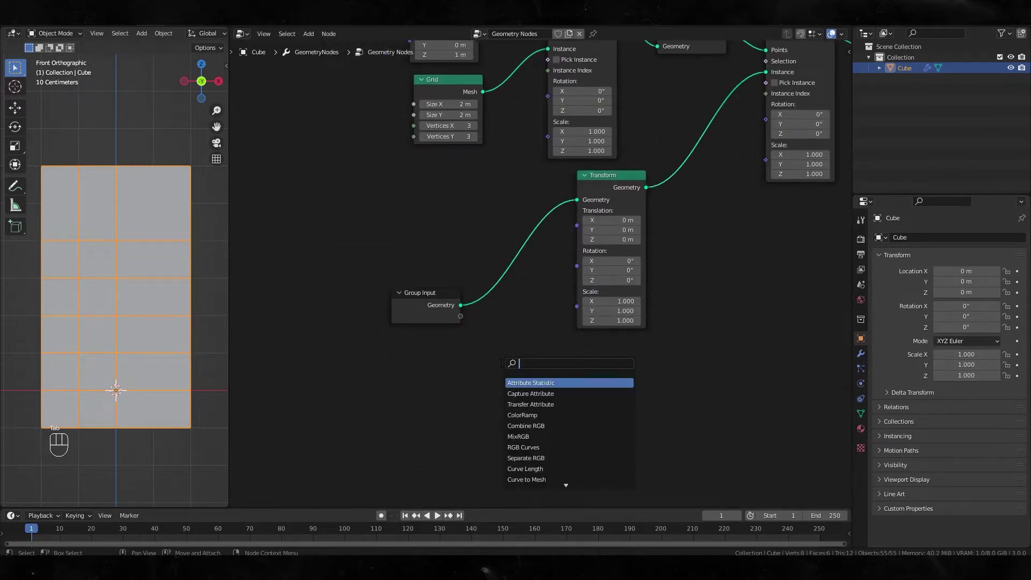
pyautogui.write('va')
pyautogui.press('Return')
pyautogui.moveTo(473, 372); pyautogui.dragTo(576, 306)
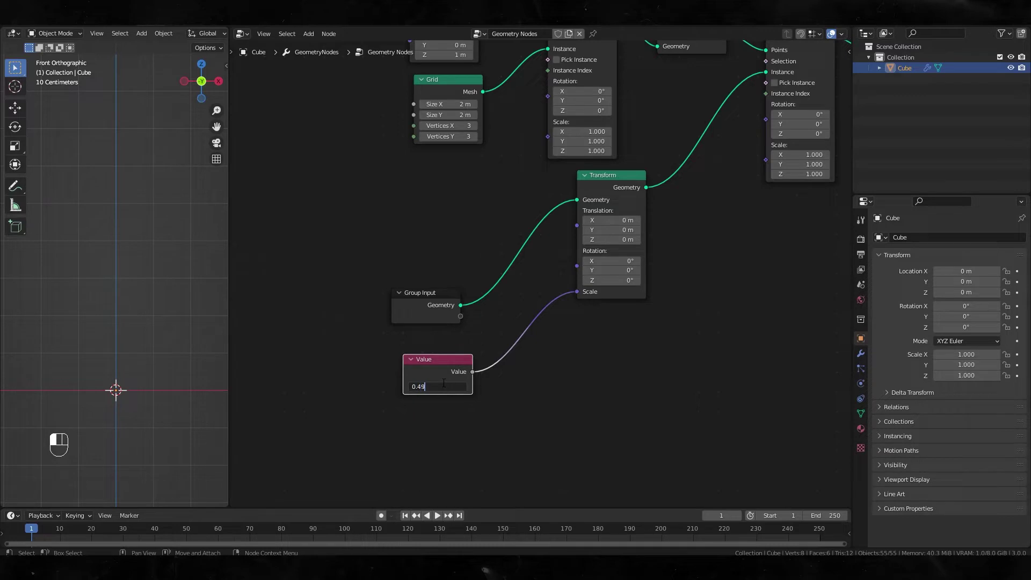
pyautogui.press('Return')
# Examine the gaps between the cubes of the grid up close in the front view.
pyautogui.click(179, 220)
pyautogui.scroll(11, 178, 220)
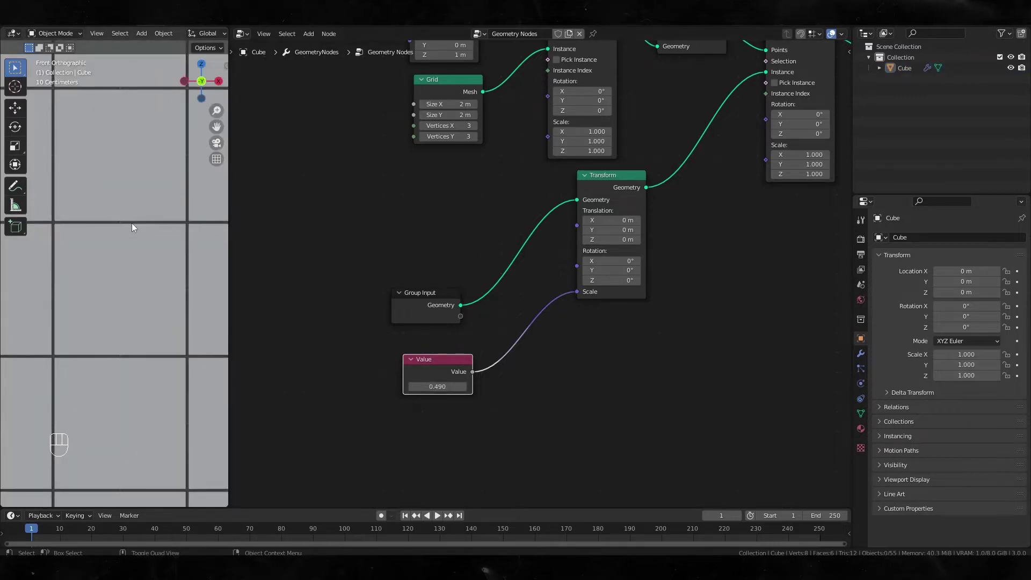
pyautogui.keyDown('alt'); pyautogui.moveTo(108, 220); pyautogui.dragTo(251, 254, button='middle'); pyautogui.keyUp('alt')
pyautogui.scroll(6, 157, 188)
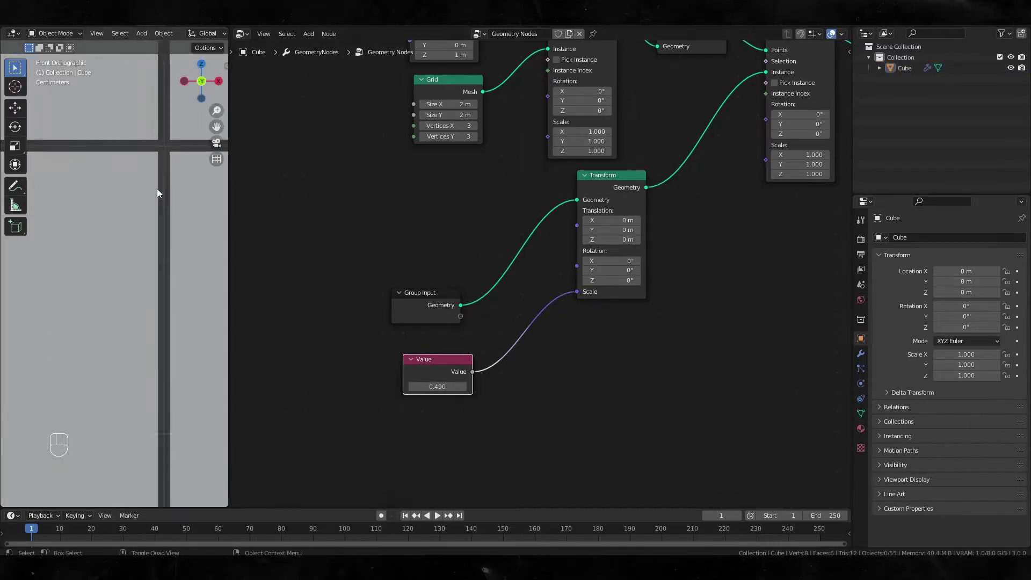
pyautogui.keyDown('alt'); pyautogui.moveTo(157, 188); pyautogui.dragTo(115, 268, button='middle'); pyautogui.keyUp('alt')
pyautogui.scroll(4, 134, 194)
pyautogui.scroll(2, 135, 194)
pyautogui.keyDown('shift'); pyautogui.moveTo(126, 165); pyautogui.dragTo(111, 269, button='middle'); pyautogui.keyUp('shift')
pyautogui.scroll(-1, 108, 192)
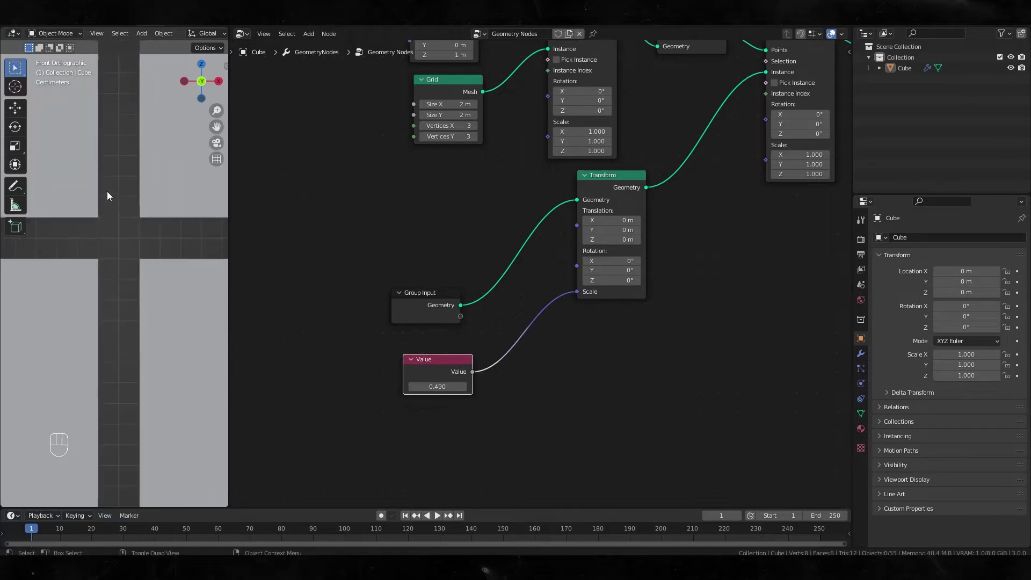
pyautogui.scroll(2, 108, 190)
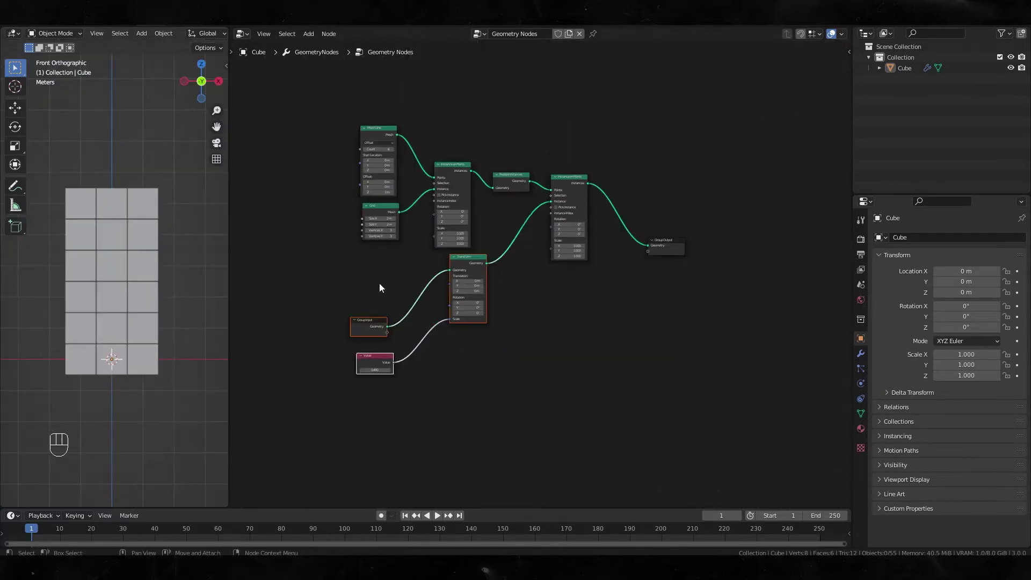
# Move the Group Input, Value and Transform nodes lower and place Group Output farther from the other nodes.
pyautogui.moveTo(379, 283); pyautogui.dragTo(405, 342)
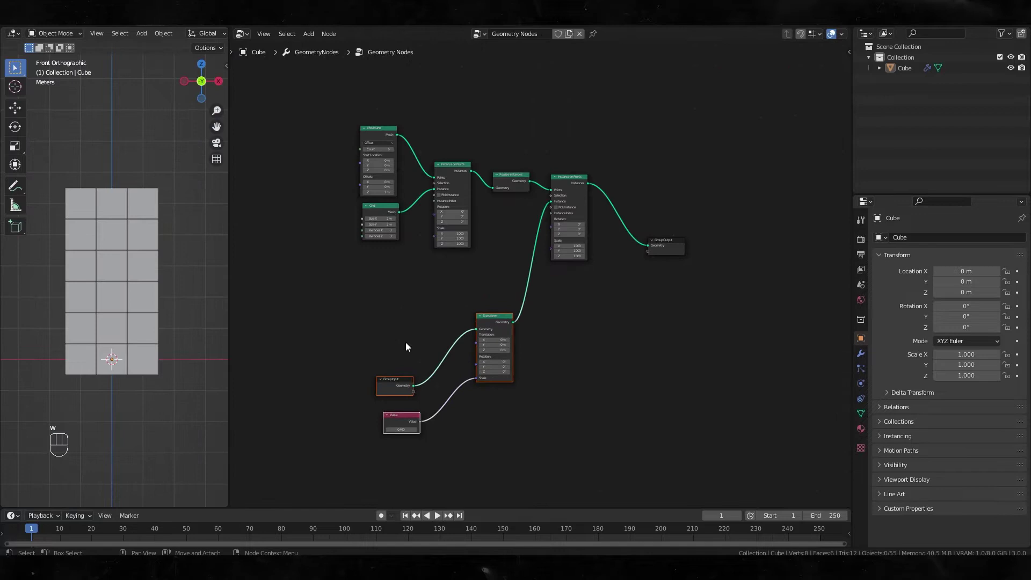
pyautogui.moveTo(404, 342); pyautogui.dragTo(313, 354, button='middle')
pyautogui.click(553, 253)
# Insert a Realize Instances node just before Group Output and move the second Instance on Points node closer to it.
pyautogui.scroll(3, 517, 260)
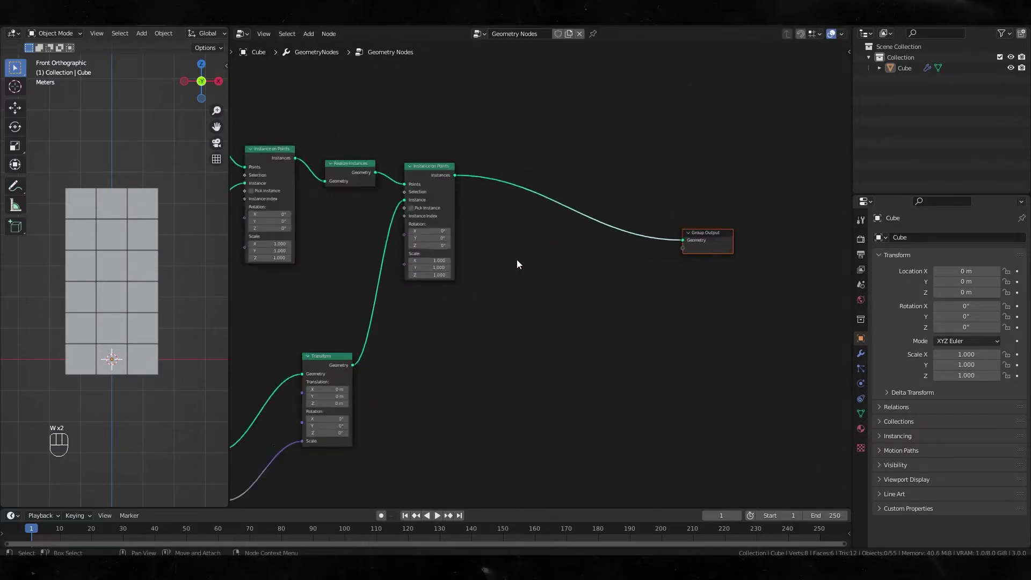
pyautogui.press('Tab')
pyautogui.write('realize')
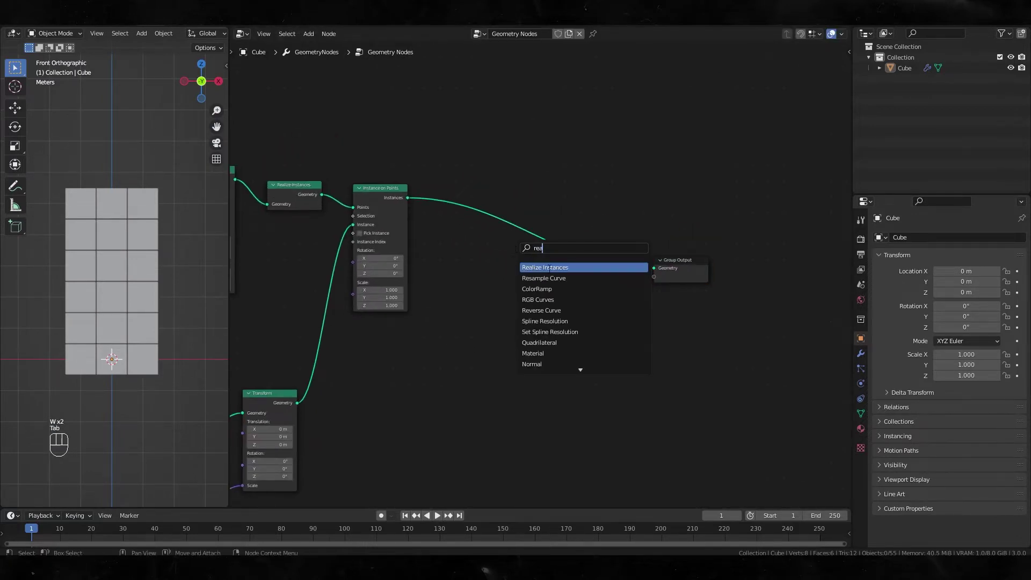
pyautogui.press('Return')
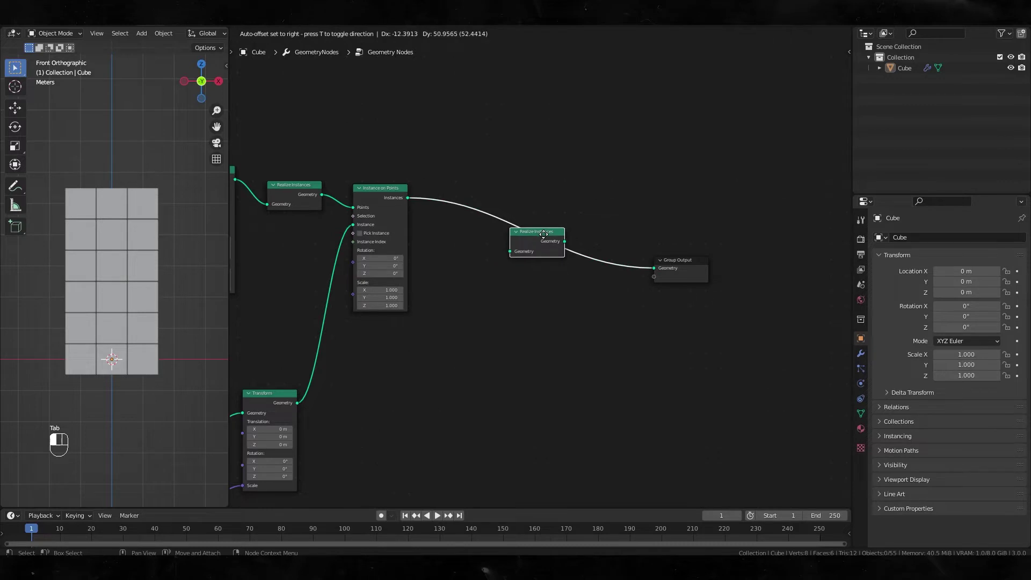
pyautogui.click(542, 236)
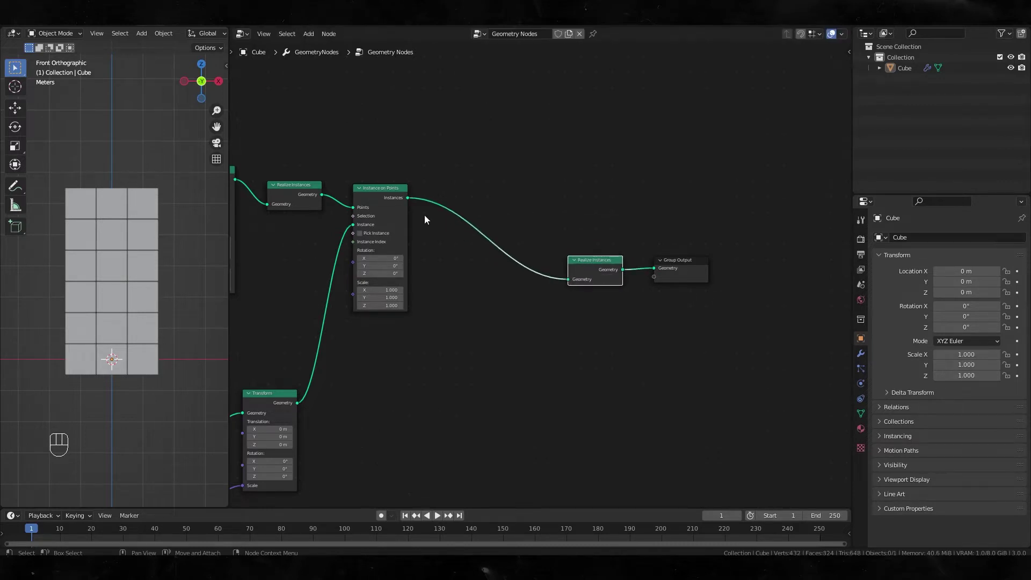
pyautogui.moveTo(394, 195); pyautogui.dragTo(514, 249)
# Add a Bevel modifier to the cube after its Geometry Nodes modifier.
pyautogui.click(860, 354)
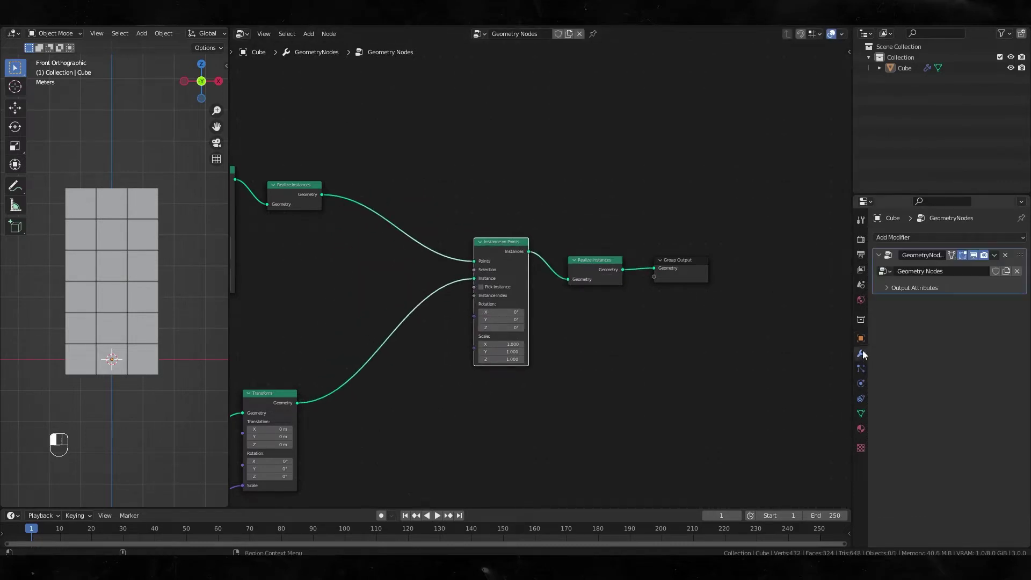
pyautogui.click(902, 238)
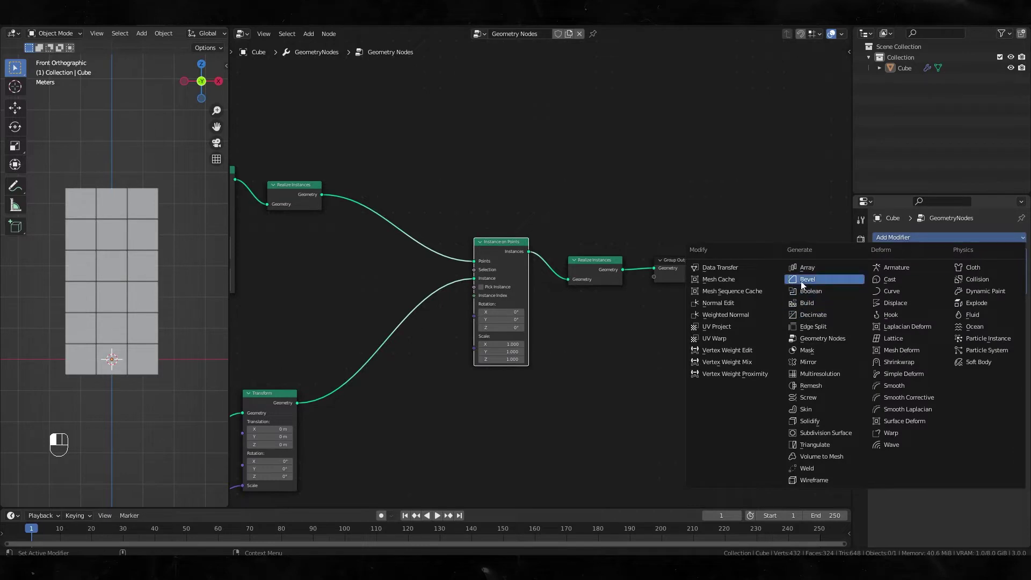
pyautogui.click(804, 282)
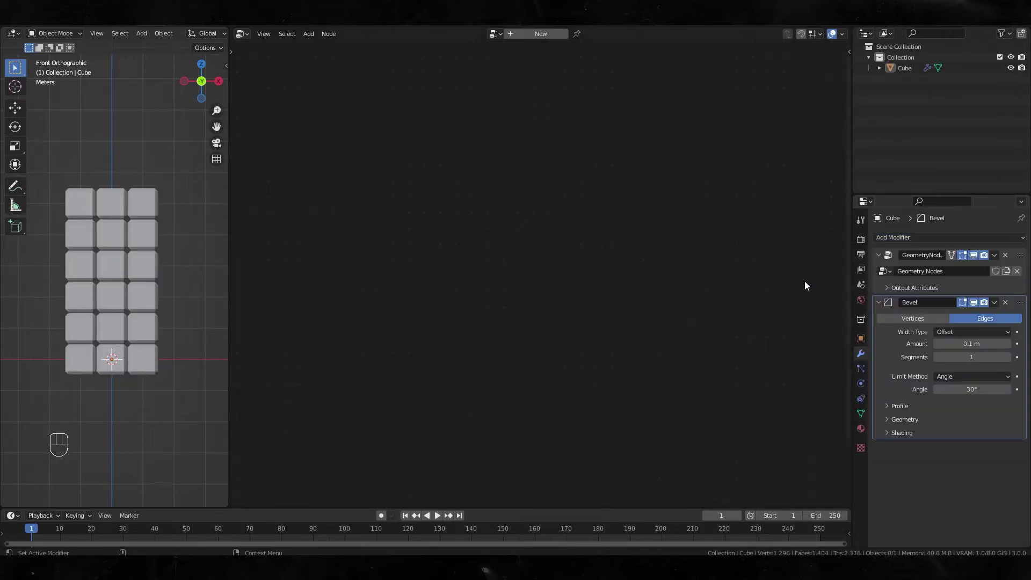
# Place the Bevel modifier above the Geometry Nodes modifier and inspect the cubes' bevelled edges up close.
pyautogui.moveTo(1019, 303); pyautogui.dragTo(1019, 244)
pyautogui.scroll(3, 121, 248)
pyautogui.keyDown('alt'); pyautogui.moveTo(121, 248); pyautogui.dragTo(164, 255); pyautogui.keyUp('alt')
pyautogui.scroll(3, 73, 259)
pyautogui.keyDown('alt'); pyautogui.moveTo(73, 260); pyautogui.dragTo(192, 288); pyautogui.keyUp('alt')
pyautogui.moveTo(136, 262); pyautogui.dragTo(154, 270)
pyautogui.moveTo(155, 270); pyautogui.dragTo(151, 271, button='middle')
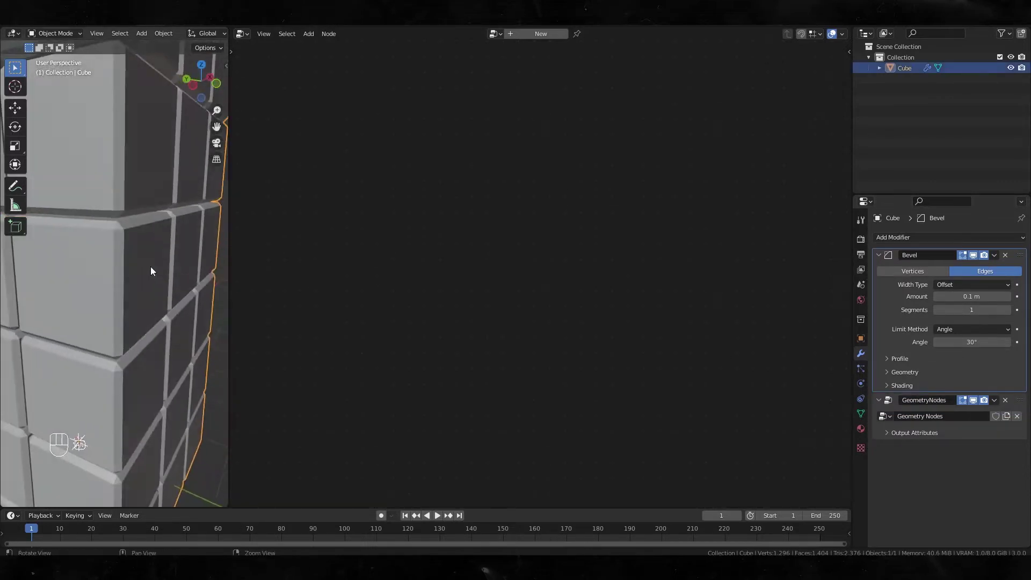
# Set the Bevel modifier to 5 segments and an amount of 0.05 m.
pyautogui.moveTo(972, 310); pyautogui.dragTo(993, 311)
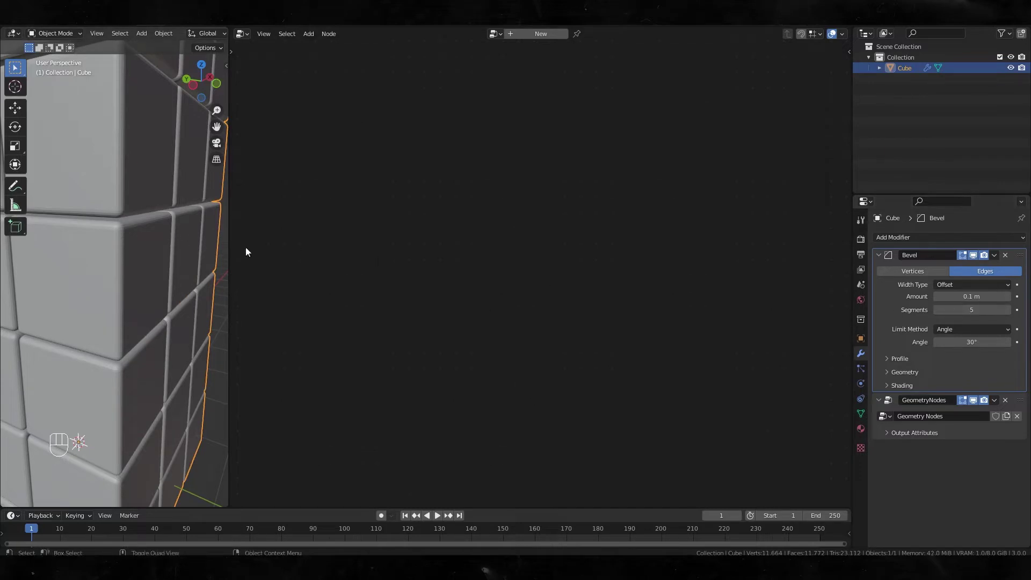
pyautogui.click(972, 297)
pyautogui.write('0.0')
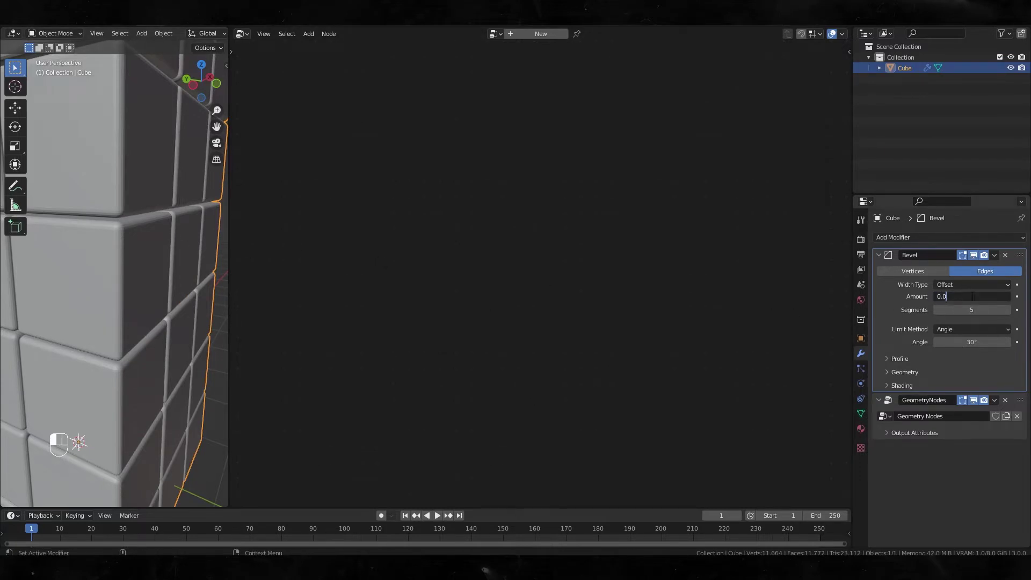
pyautogui.write('5')
pyautogui.press('Return')
# Apply smooth shading to the cube object and check its bevelled edges.
pyautogui.scroll(5, 166, 195)
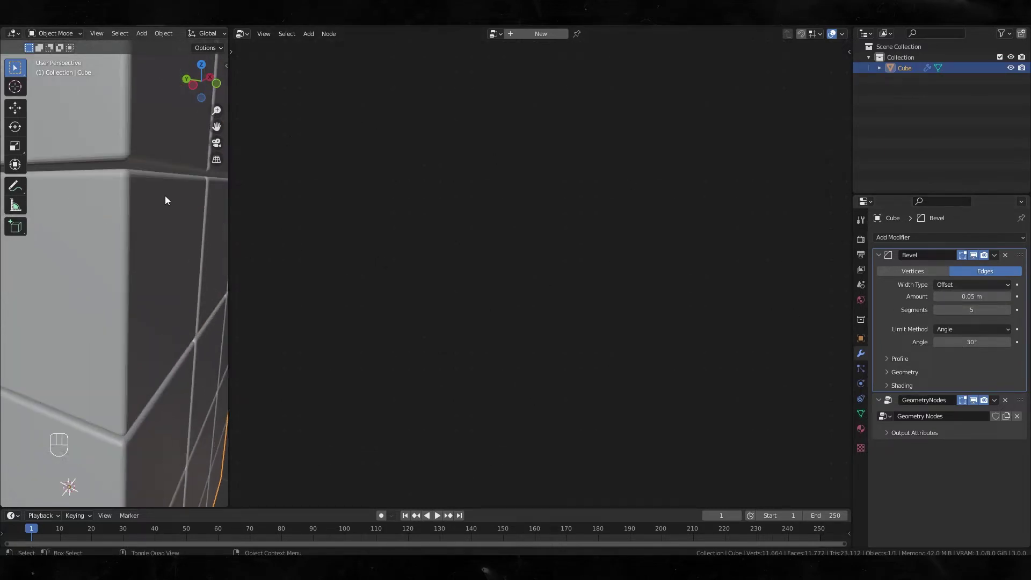
pyautogui.rightClick(132, 218)
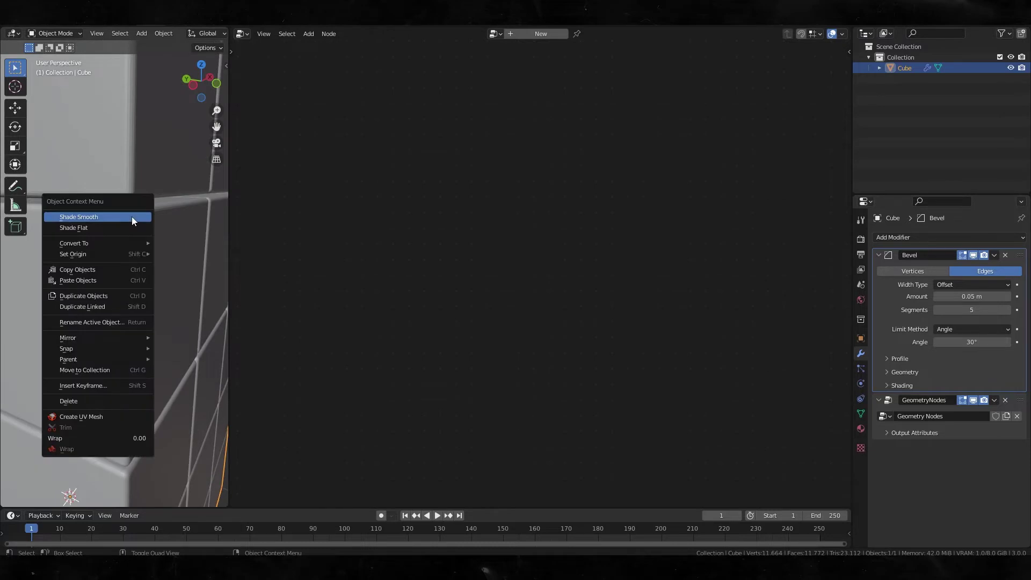
pyautogui.click(132, 217)
pyautogui.keyDown('alt'); pyautogui.moveTo(133, 214); pyautogui.dragTo(143, 257); pyautogui.keyUp('alt')
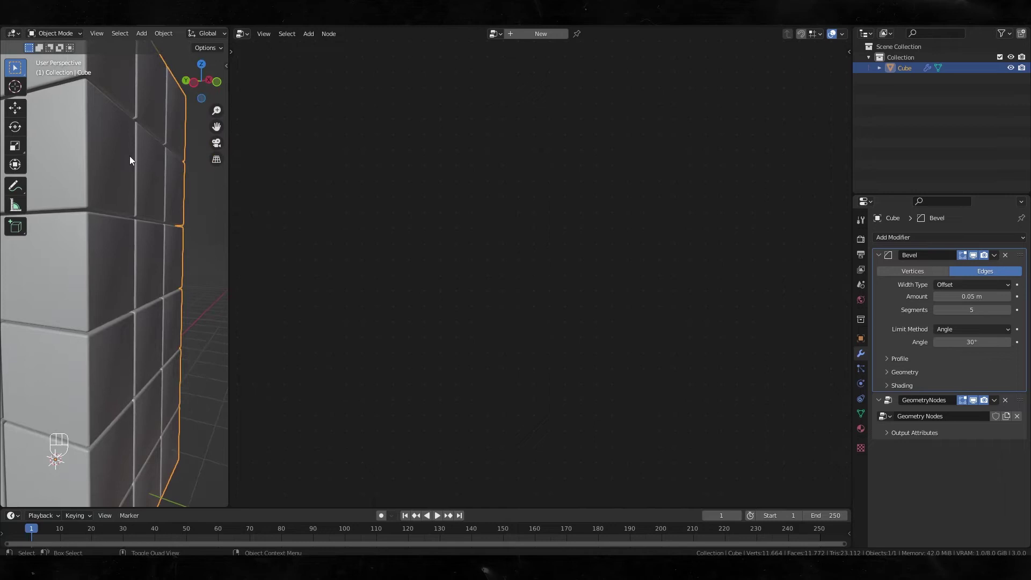
# Enable Auto Smooth in the normals settings of the cube's mesh data.
pyautogui.click(860, 413)
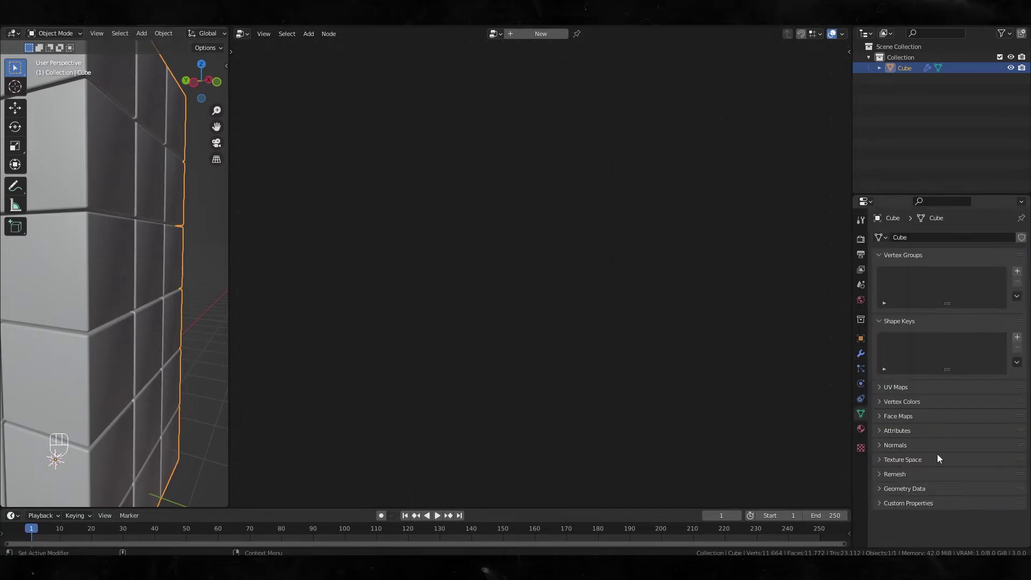
pyautogui.click(881, 446)
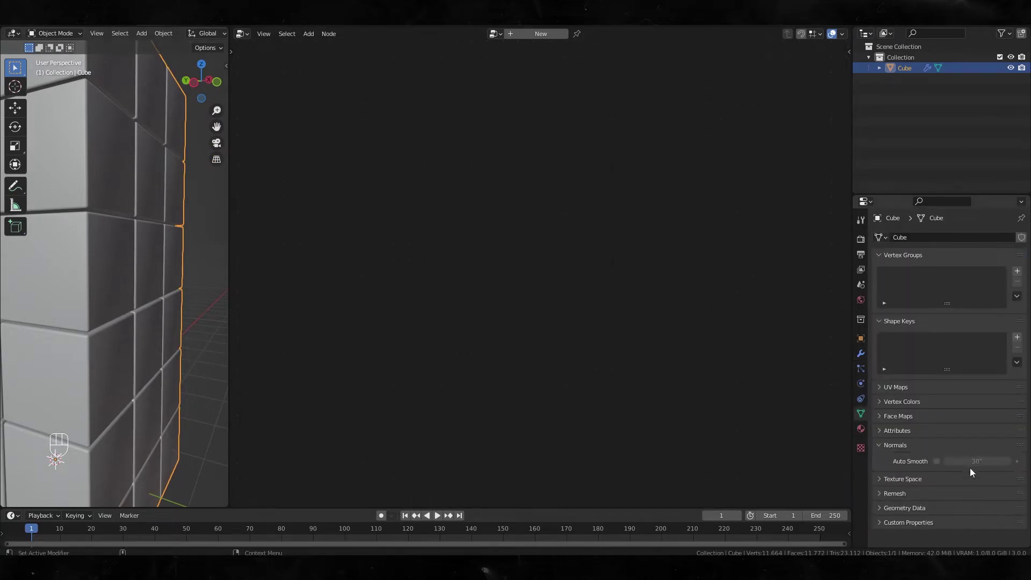
pyautogui.click(936, 461)
pyautogui.write('5')
pyautogui.press('Return')
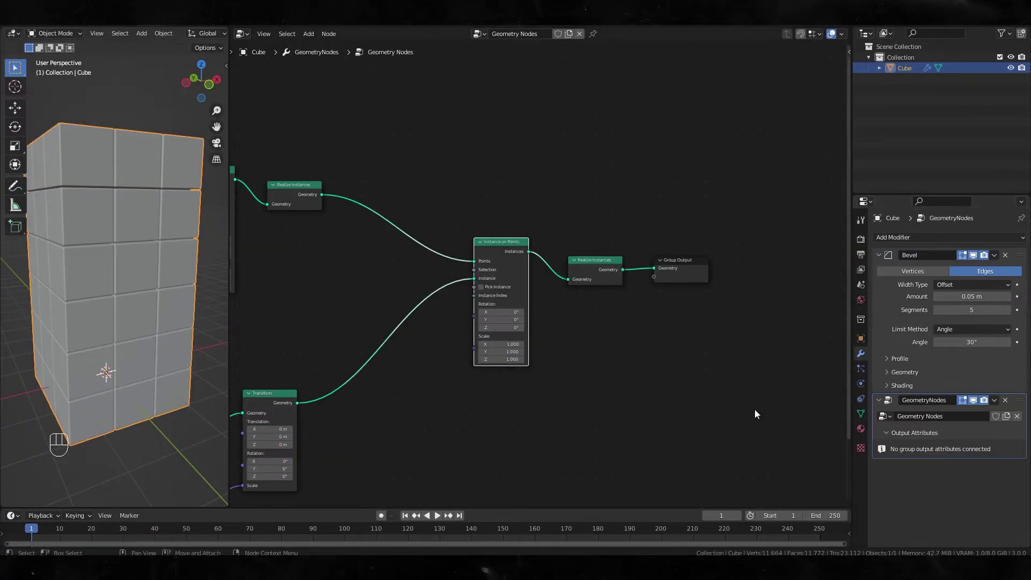
# Move the second Instance on Points, Transform, Group Input and Value nodes slightly away from the first Realize Instances node.
pyautogui.press('Home')
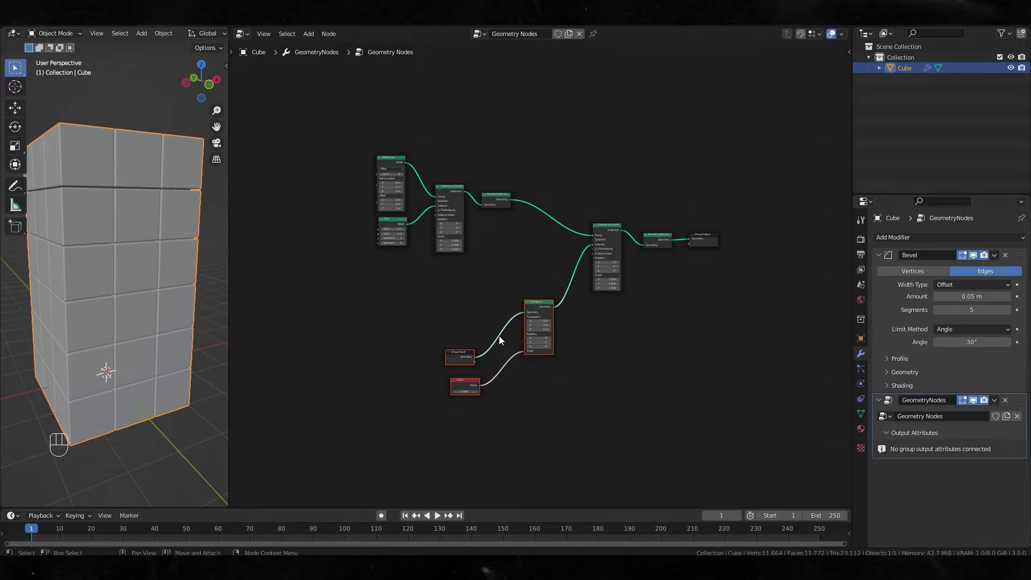
pyautogui.moveTo(632, 415); pyautogui.dragTo(445, 268)
pyautogui.press('g')
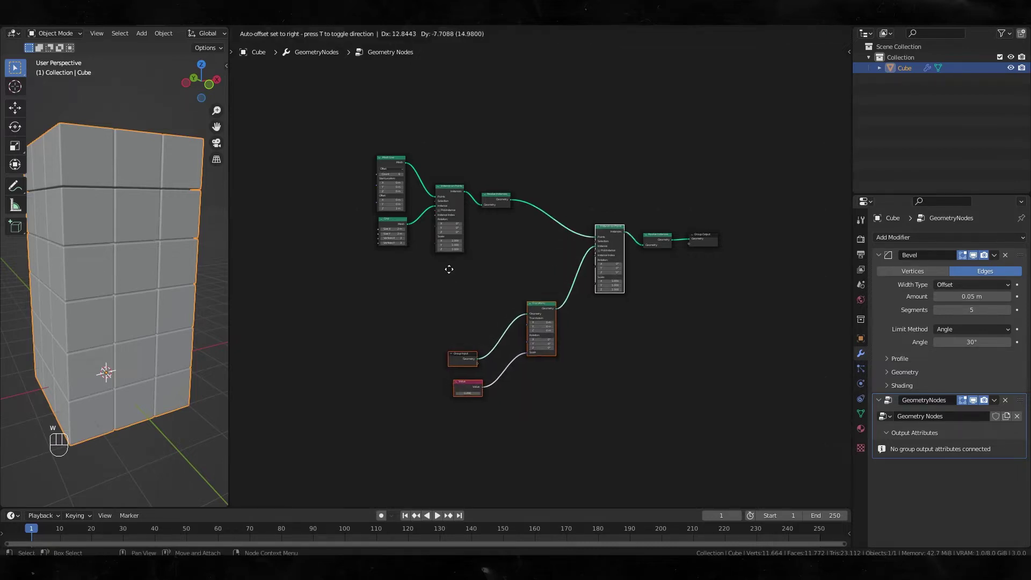
pyautogui.click(456, 270)
pyautogui.click(472, 247)
# Insert a Set Position node between the first Realize Instances node and the second Instance on Points node.
pyautogui.scroll(4, 539, 219)
pyautogui.press('Tab')
pyautogui.write('s')
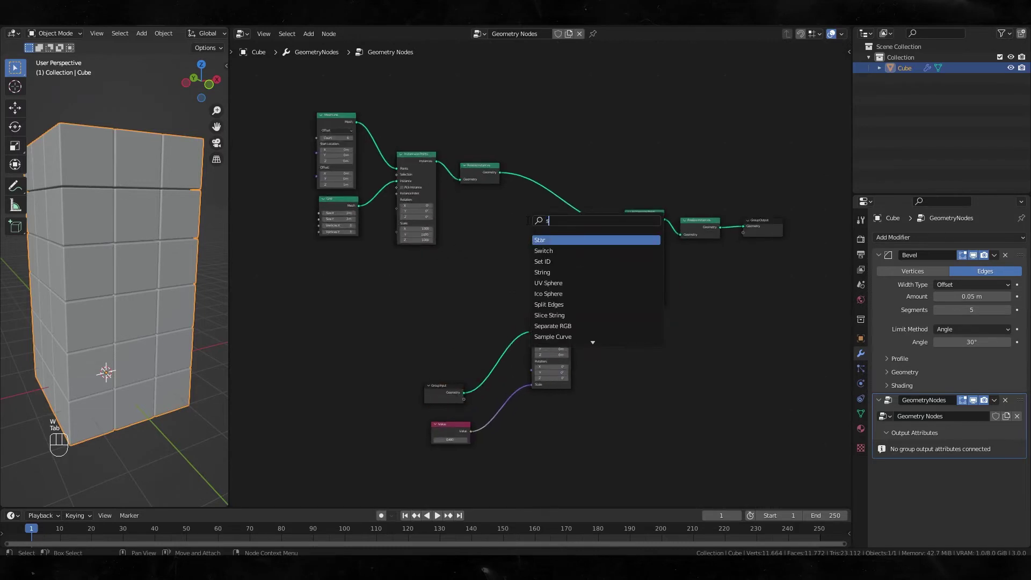
pyautogui.write('et pos')
pyautogui.press('Return')
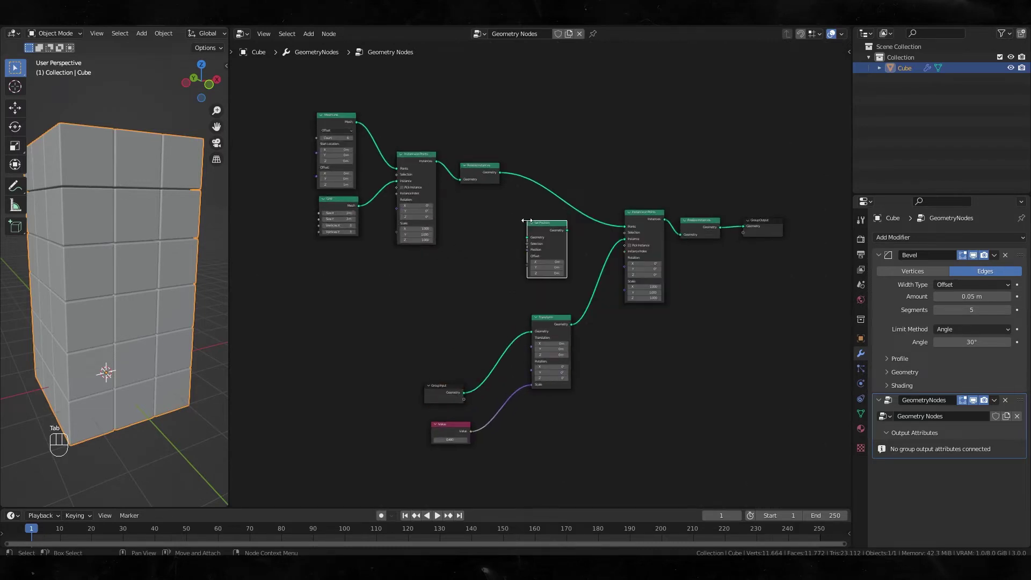
pyautogui.moveTo(552, 233); pyautogui.dragTo(558, 187)
# Move the Mesh Line, Grid, first Instance on Points and first Realize Instances nodes higher, away from Set Position.
pyautogui.moveTo(475, 253); pyautogui.dragTo(508, 297, button='middle')
pyautogui.moveTo(508, 297); pyautogui.dragTo(342, 146)
pyautogui.press('w')
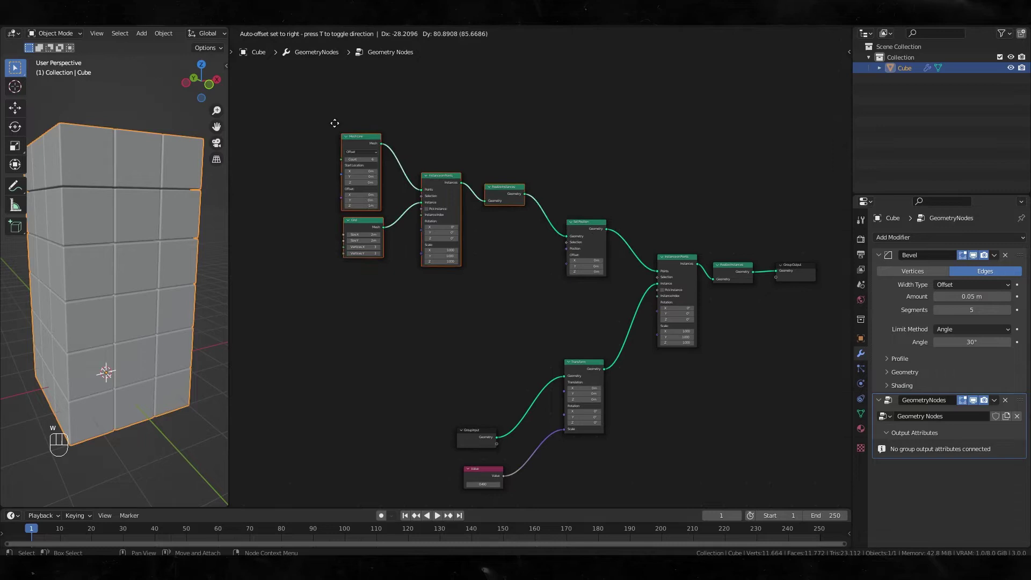
pyautogui.click(327, 100)
# Add a Position node below the Grid and first Instance on Points nodes, with an Object Info node beneath it.
pyautogui.scroll(2, 483, 289)
pyautogui.press('Tab')
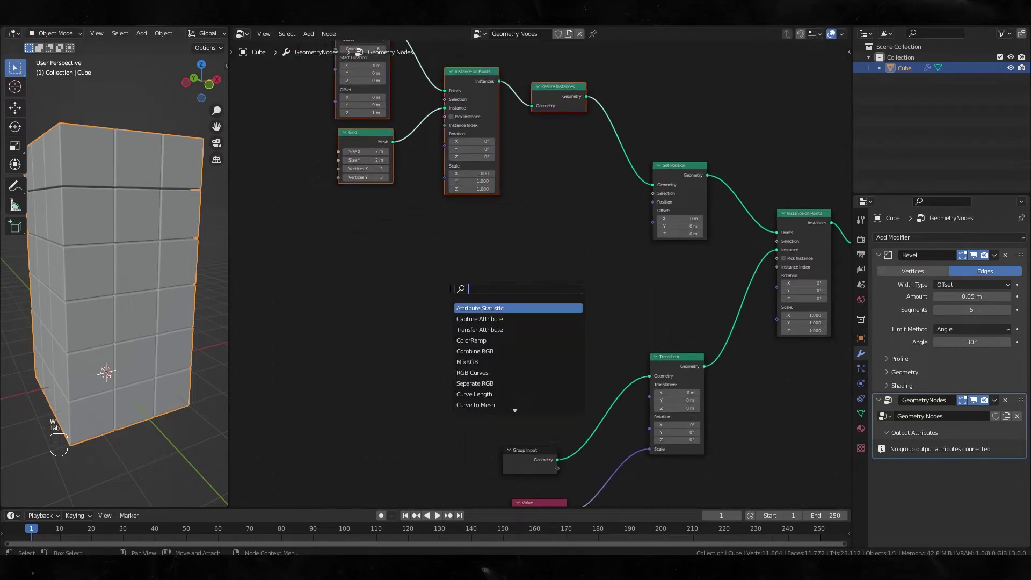
pyautogui.write('posi')
pyautogui.press('Return')
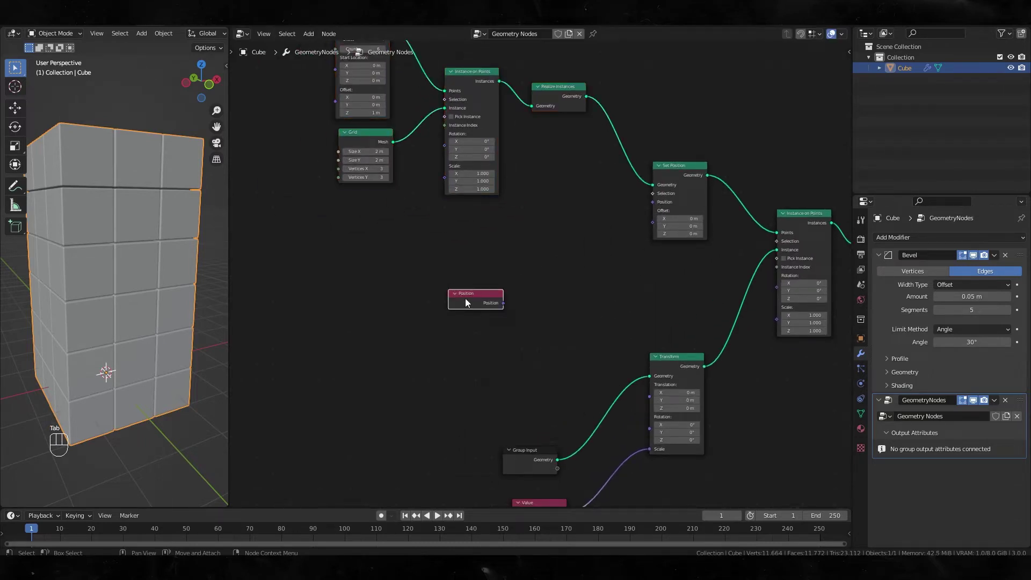
pyautogui.click(417, 259)
pyautogui.press('Tab')
pyautogui.write('obj')
pyautogui.press('Return')
pyautogui.click(415, 342)
# Add a Vector Math node beside the Position and Object Info nodes.
pyautogui.press('Tab')
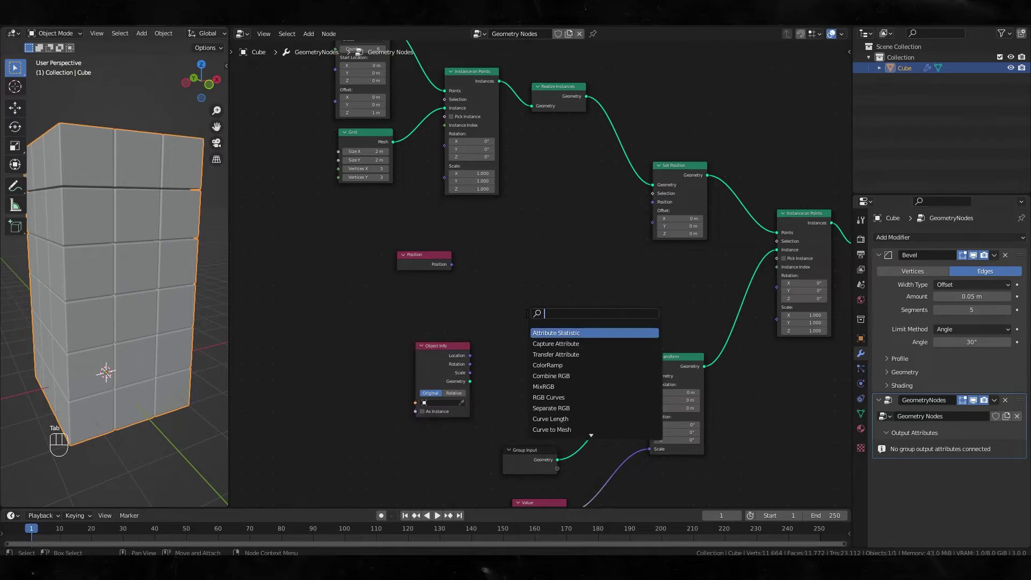
pyautogui.write('vec')
pyautogui.press('Return')
pyautogui.click(492, 282)
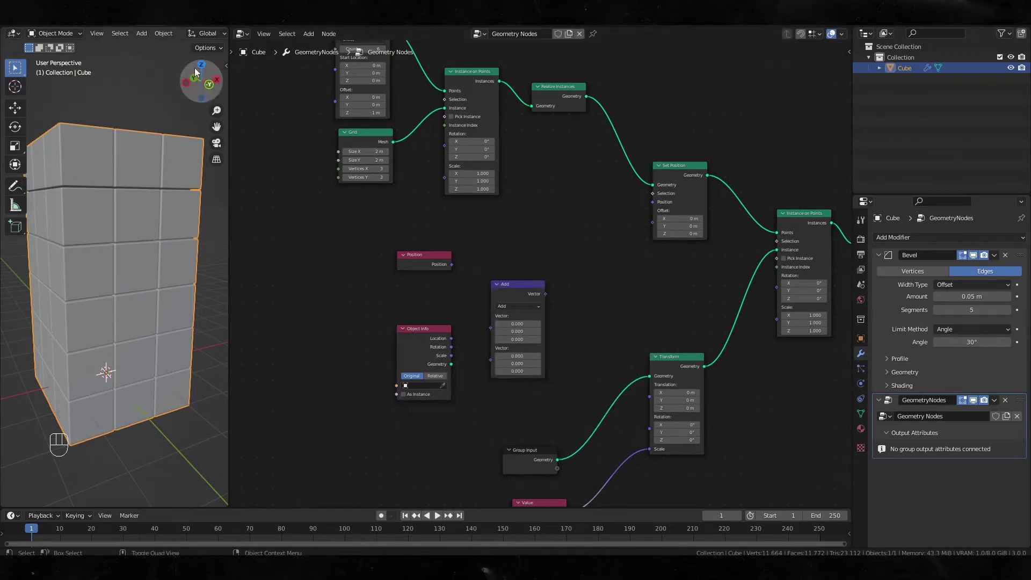
# Add a cube-shaped empty at the origin and briefly hide the cube stack to view it.
pyautogui.click(141, 33)
pyautogui.moveTo(154, 155)
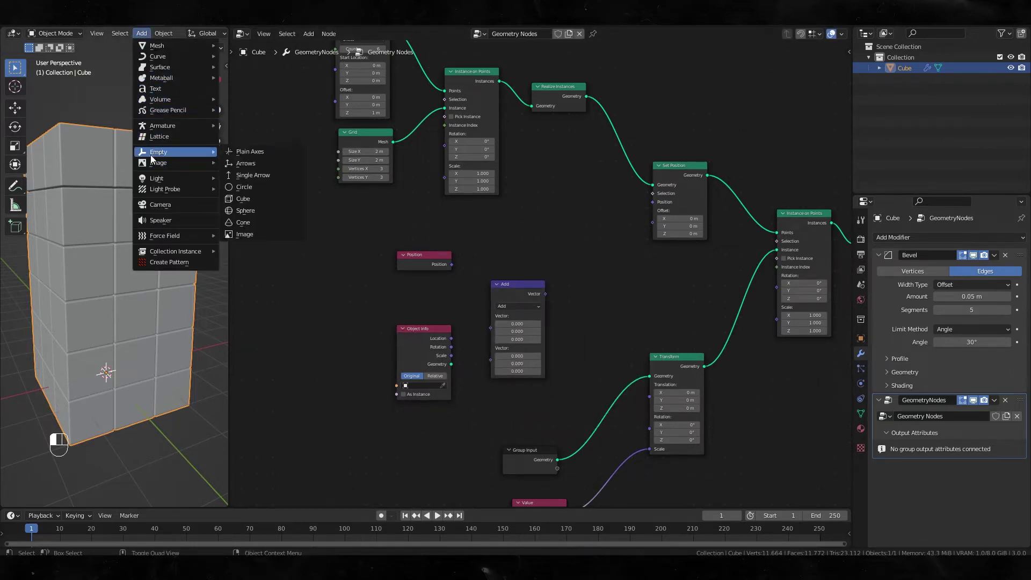
pyautogui.click(249, 200)
pyautogui.click(1010, 68)
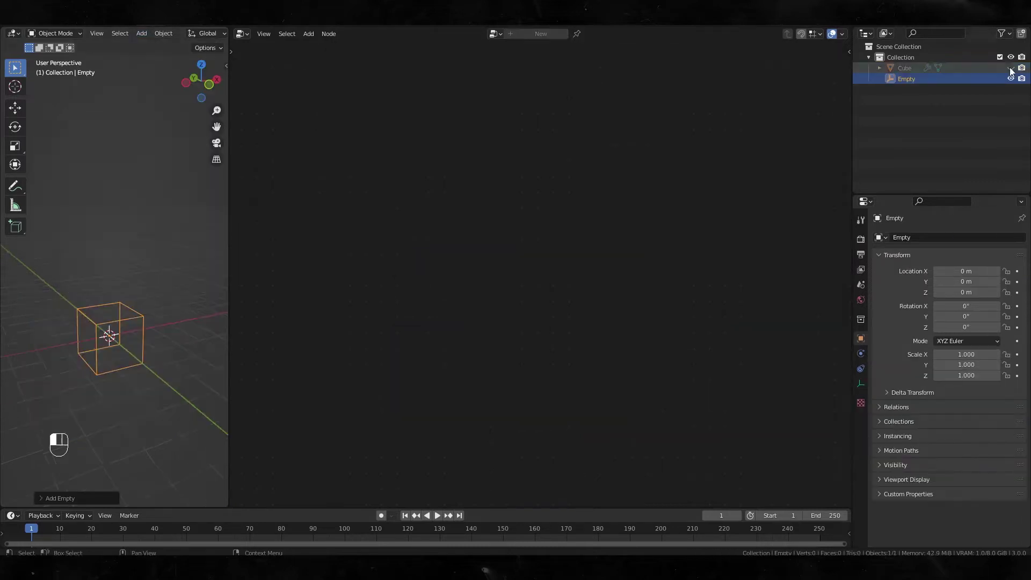
pyautogui.click(1010, 68)
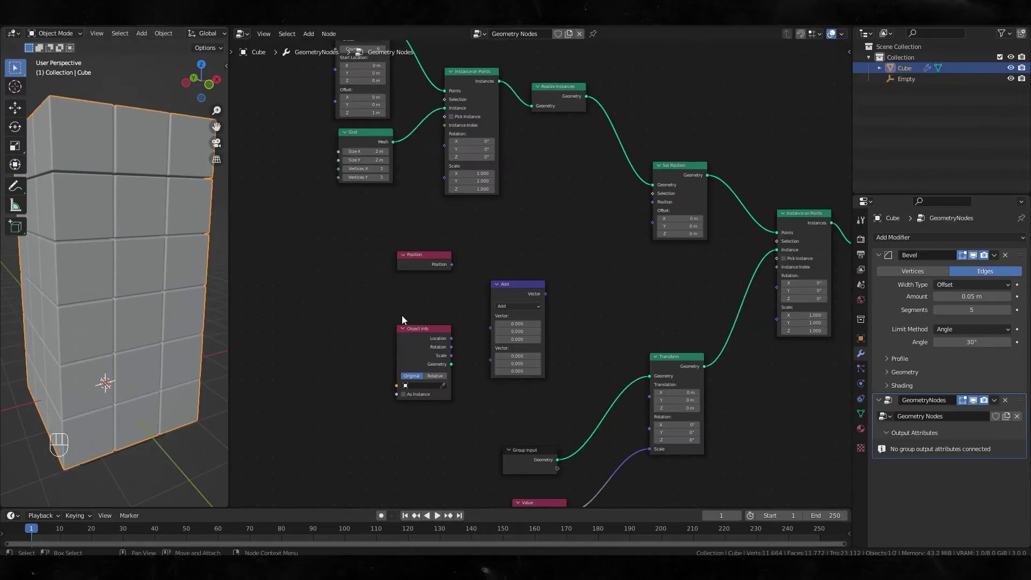
# Assign the Empty as the Object Info node's object and switch its transform space to Relative.
pyautogui.keyDown('shift'); pyautogui.scroll(-2, 417, 353); pyautogui.keyUp('shift')
pyautogui.scroll(2, 383, 350)
pyautogui.click(384, 348)
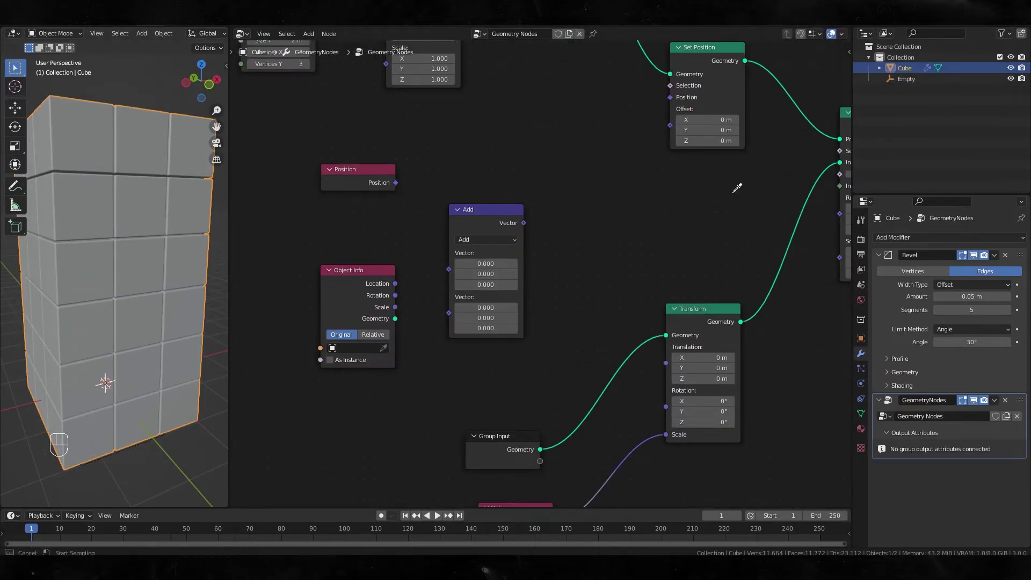
pyautogui.click(907, 75)
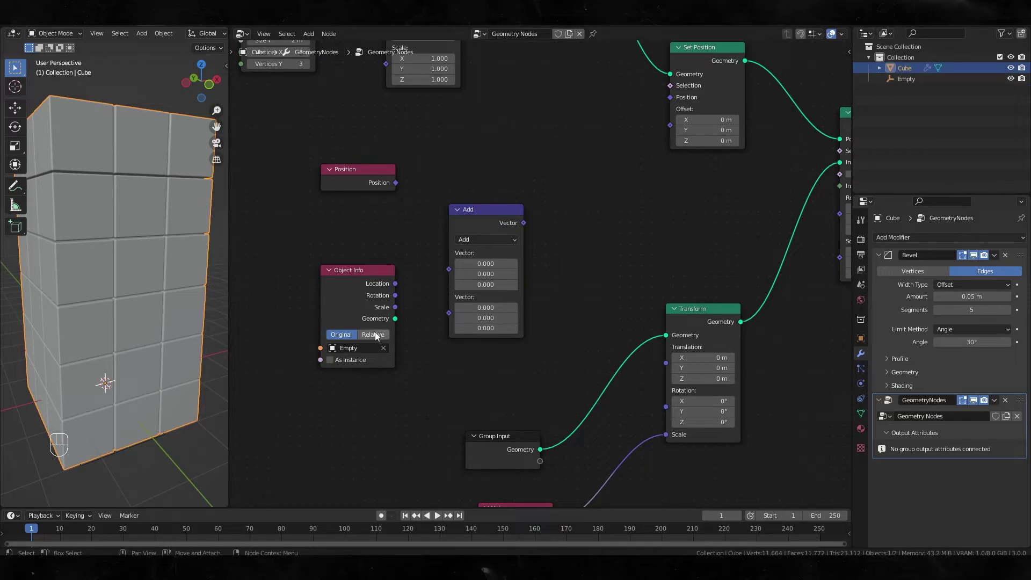
pyautogui.scroll(2, 408, 290)
# Connect Position and the Object Info Location to the Vector Math node and set its operation to Subtract.
pyautogui.moveTo(345, 147); pyautogui.dragTo(344, 161)
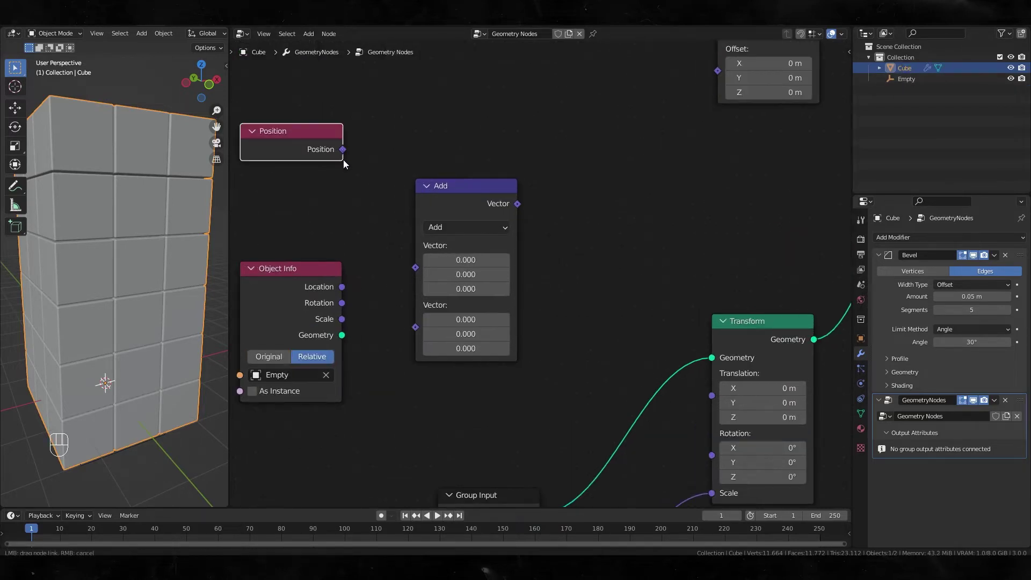
pyautogui.moveTo(415, 269); pyautogui.dragTo(416, 267)
pyautogui.moveTo(342, 287); pyautogui.dragTo(416, 283)
pyautogui.click(452, 227)
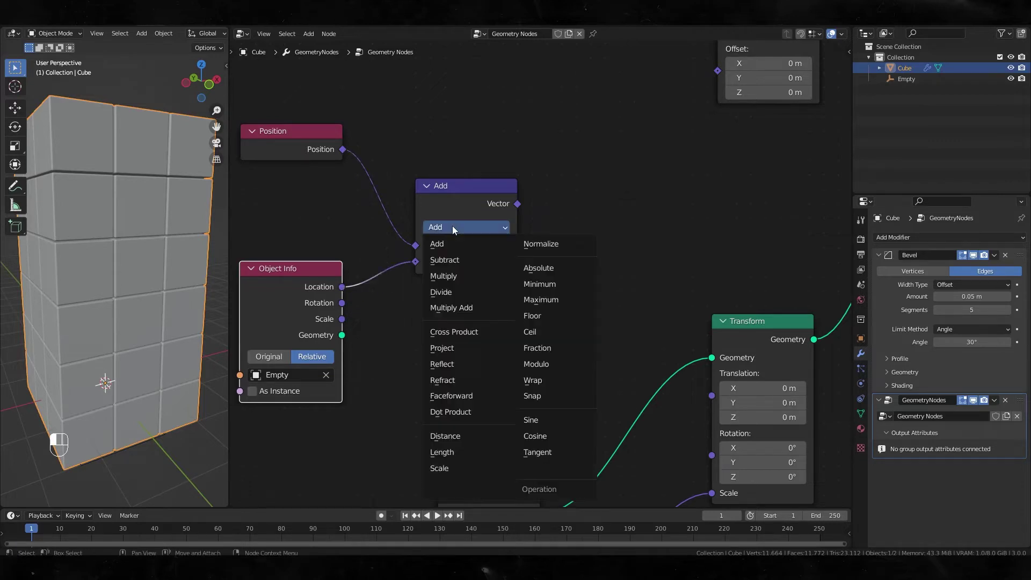
pyautogui.click(462, 262)
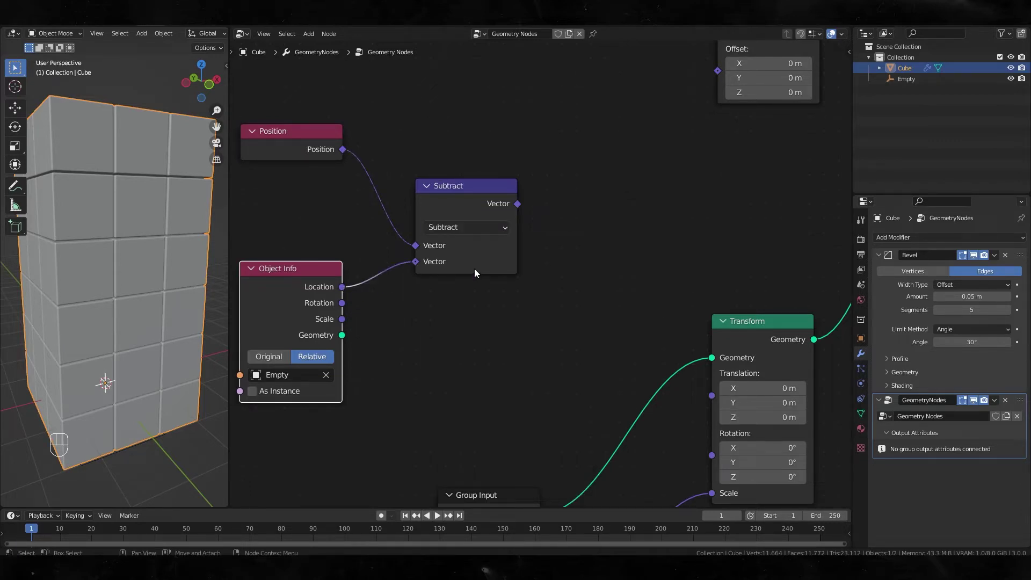
# Duplicate the Subtract node, set the copy's operation to Add and place it between Subtract and Set Position.
pyautogui.scroll(-2, 474, 268)
pyautogui.moveTo(471, 221); pyautogui.dragTo(365, 288, button='middle')
pyautogui.hotkey('ctrl', 'd')
pyautogui.click(488, 237)
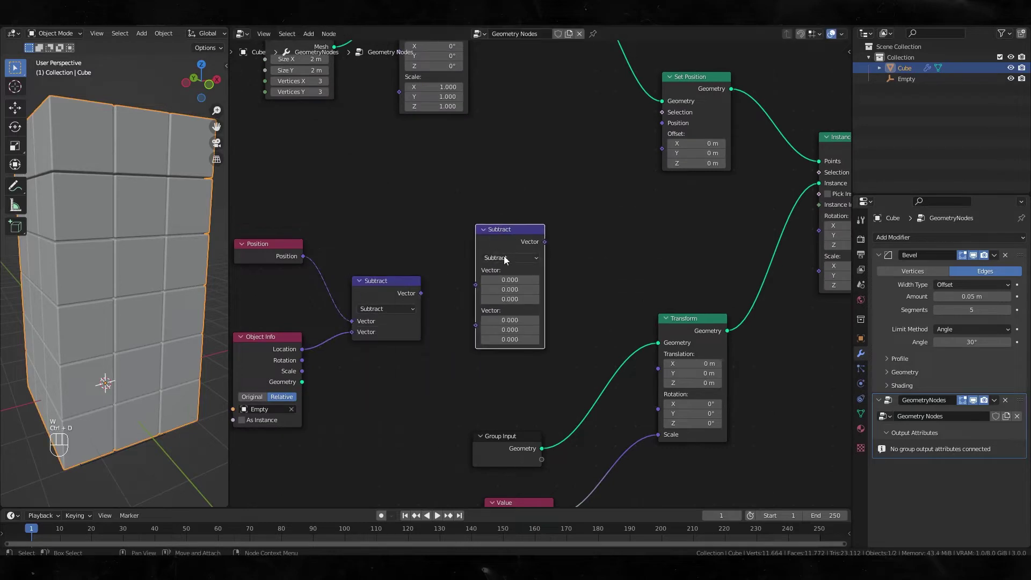
pyautogui.click(510, 257)
pyautogui.click(510, 268)
pyautogui.moveTo(510, 271); pyautogui.dragTo(510, 246)
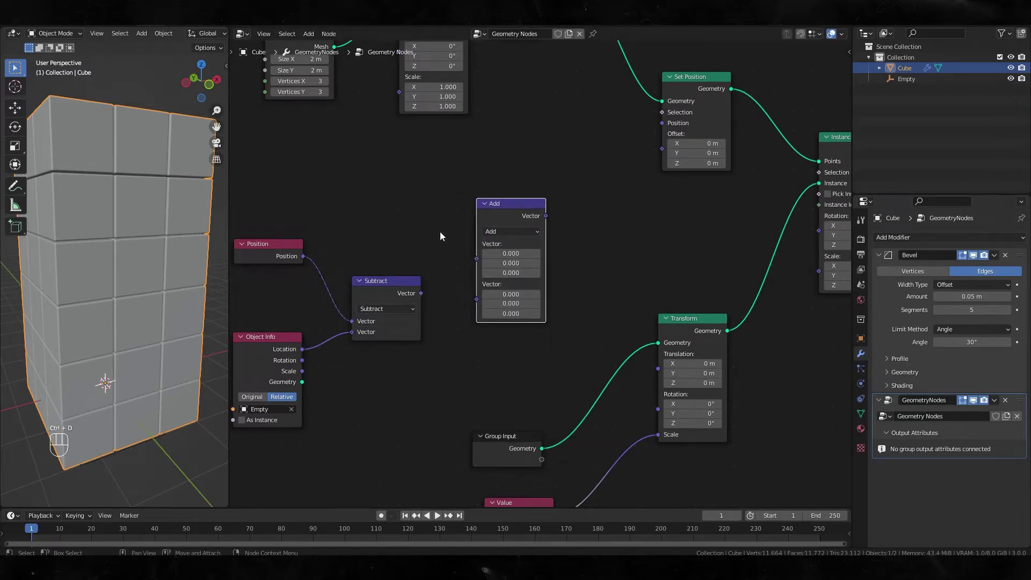
# Feed Position and the Subtract result into the Add node and connect its output to Set Position's Position input.
pyautogui.moveTo(304, 256); pyautogui.dragTo(476, 259)
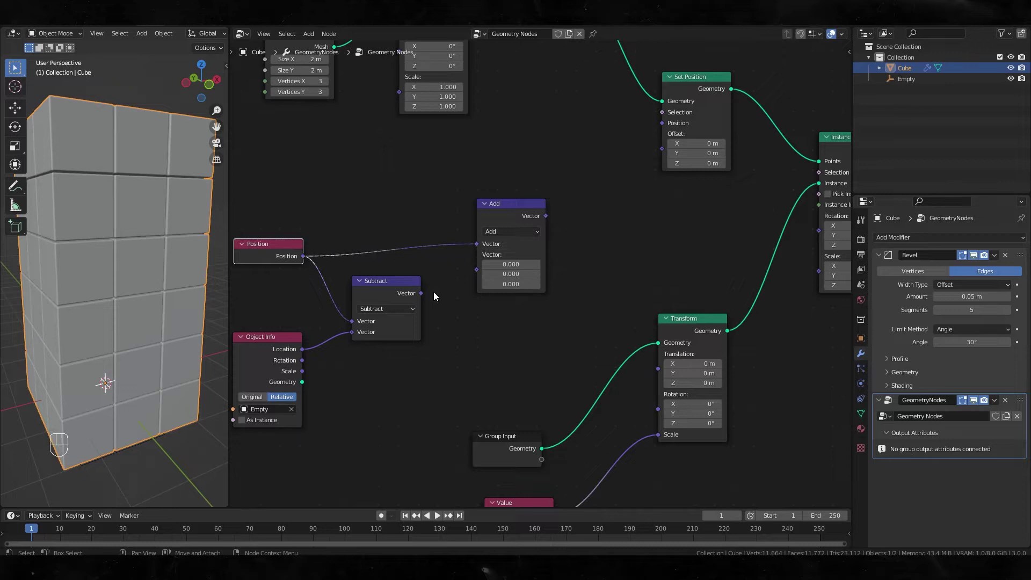
pyautogui.moveTo(421, 293); pyautogui.dragTo(477, 270)
pyautogui.moveTo(581, 226); pyautogui.dragTo(502, 274, button='middle')
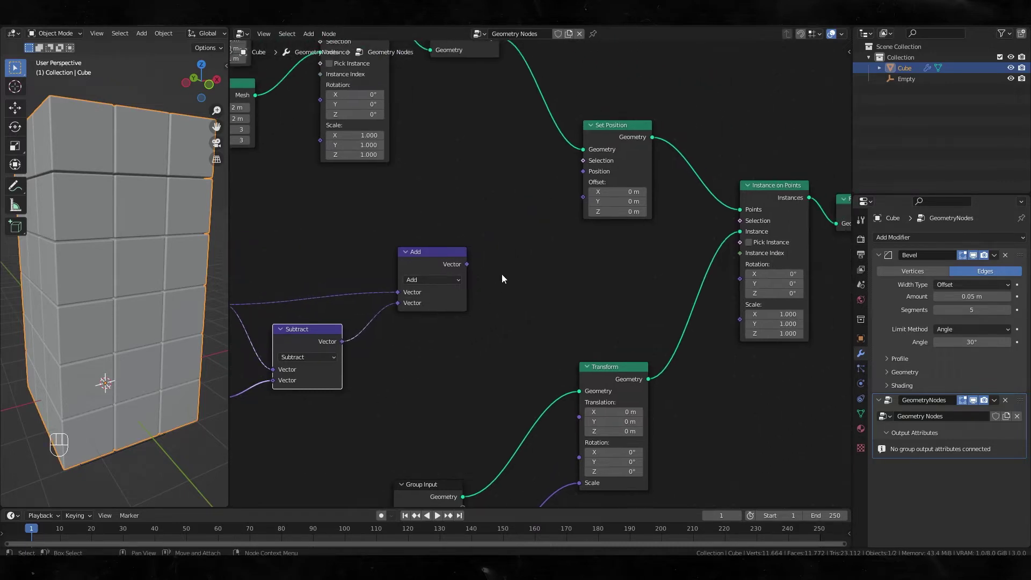
pyautogui.moveTo(467, 265); pyautogui.dragTo(570, 193)
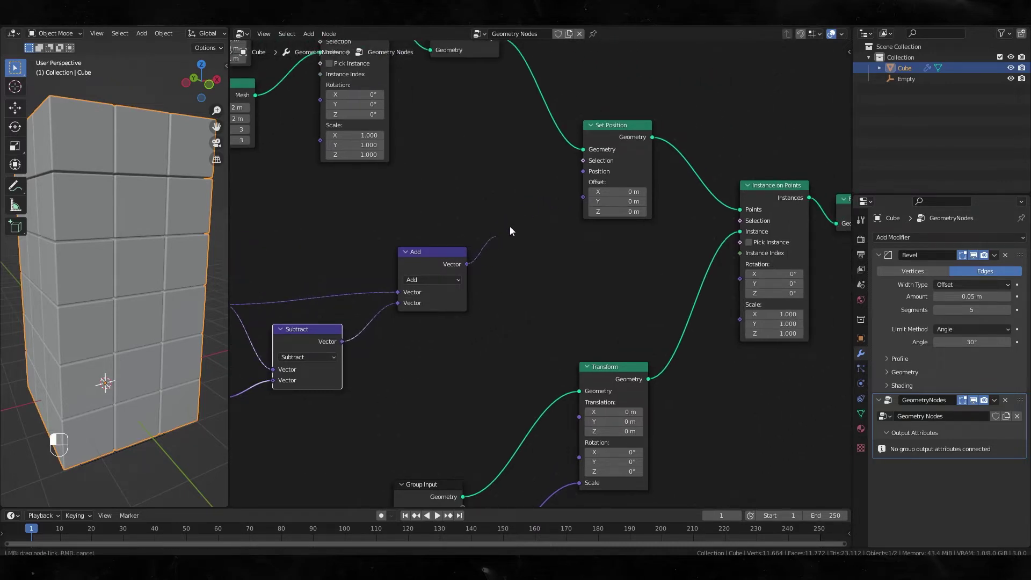
pyautogui.moveTo(510, 226); pyautogui.dragTo(581, 172)
pyautogui.scroll(-5, 472, 269)
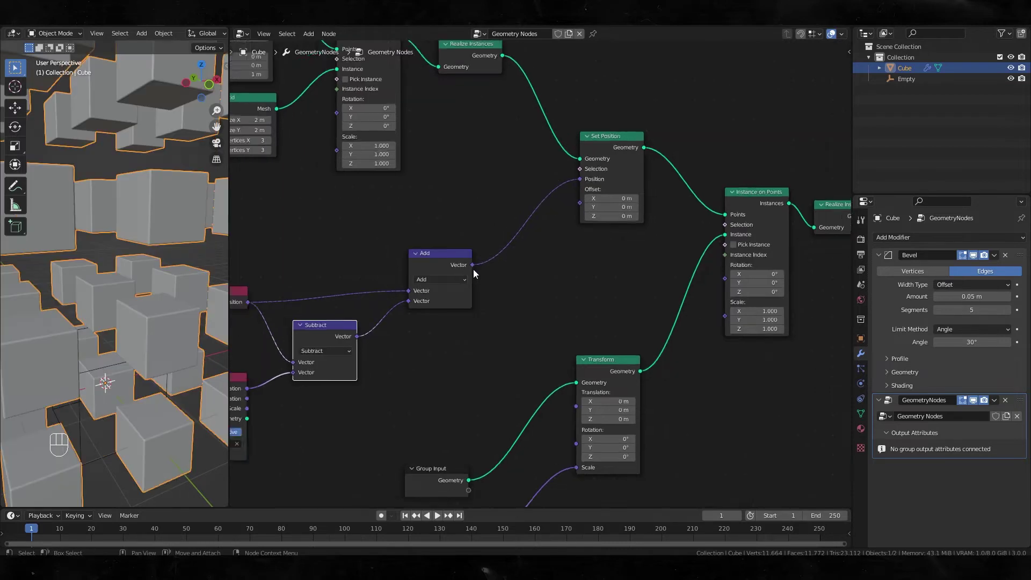
pyautogui.scroll(-8, 114, 260)
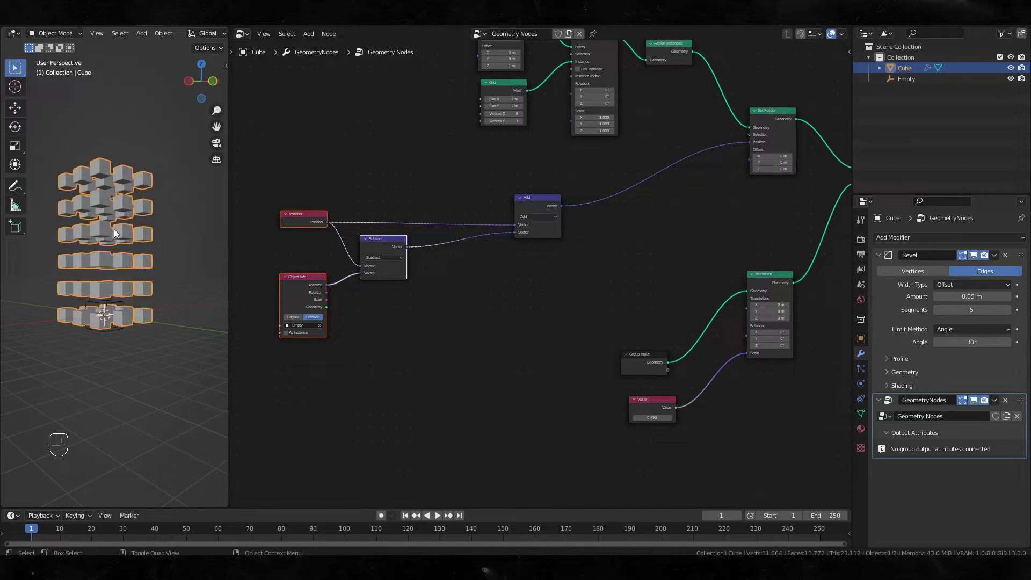
# Make room beside the Subtract node and insert a Separate XYZ node between Subtract and Add.
pyautogui.press('w')
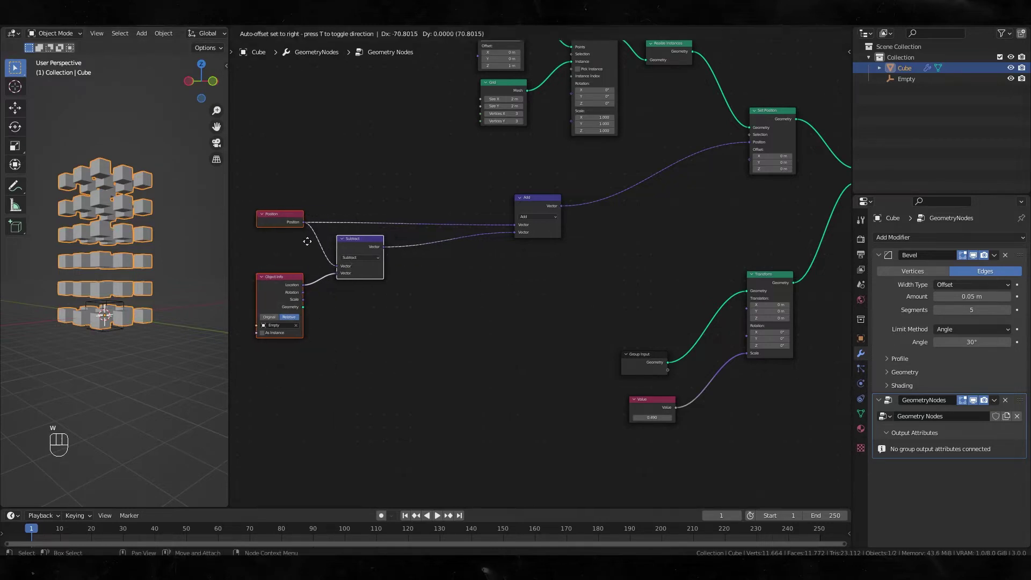
pyautogui.click(265, 229)
pyautogui.click(377, 285)
pyautogui.press('Tab')
pyautogui.write('sepa')
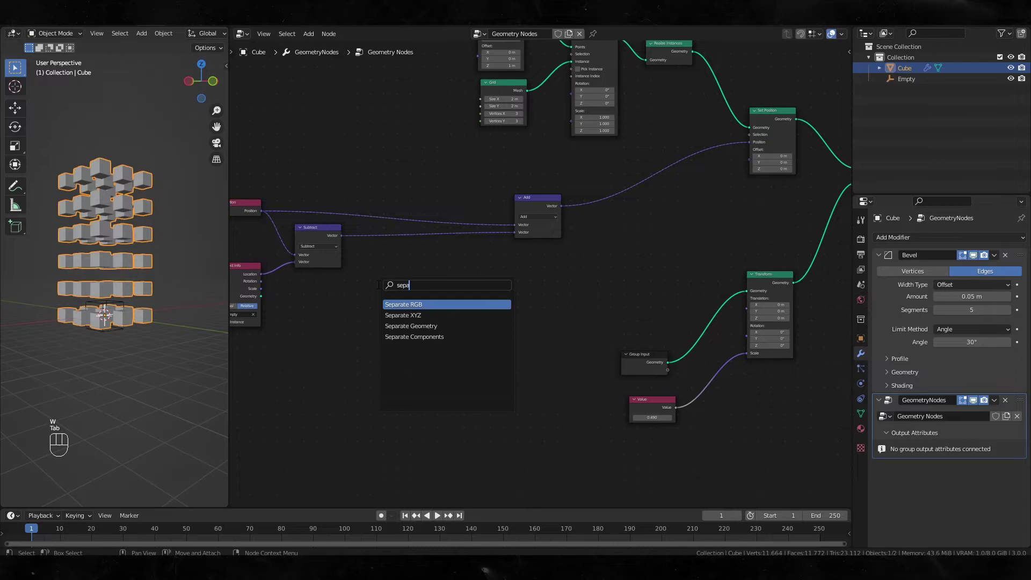
pyautogui.press('Down')
pyautogui.press('Return')
pyautogui.scroll(4, 377, 285)
pyautogui.moveTo(351, 290); pyautogui.dragTo(326, 226)
pyautogui.moveTo(538, 179); pyautogui.dragTo(665, 134)
# Insert a Combine XYZ node between Separate XYZ and Add, linking only the Z channel instead of X.
pyautogui.hotkey('shift', 'a')
pyautogui.write('comb')
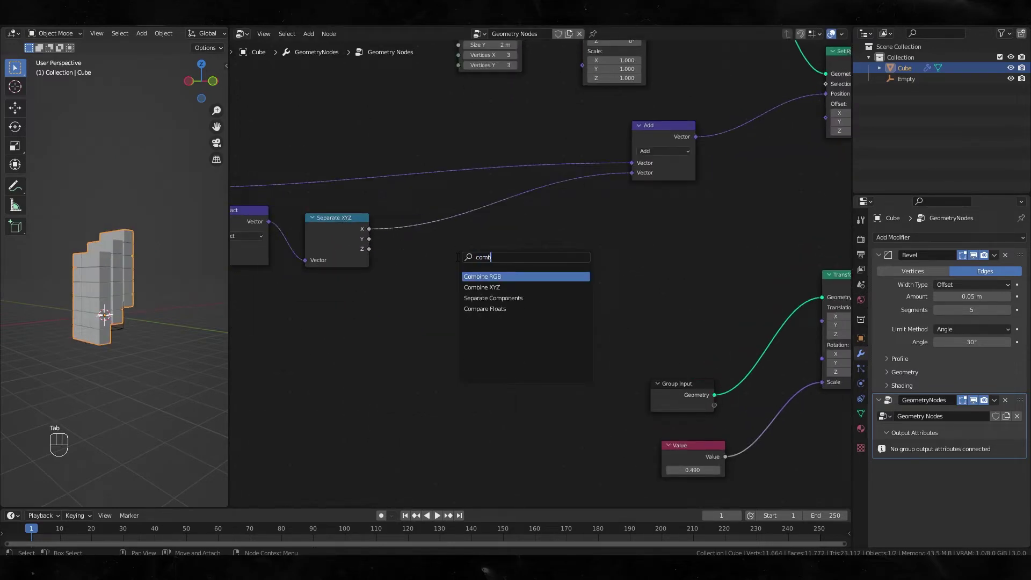
pyautogui.press('Down')
pyautogui.press('Return')
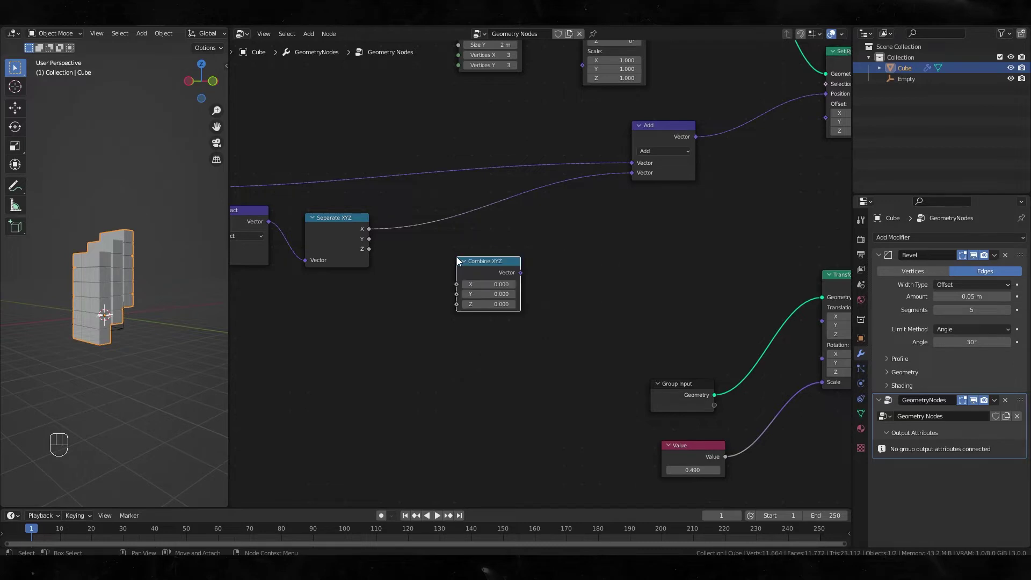
pyautogui.click(569, 198)
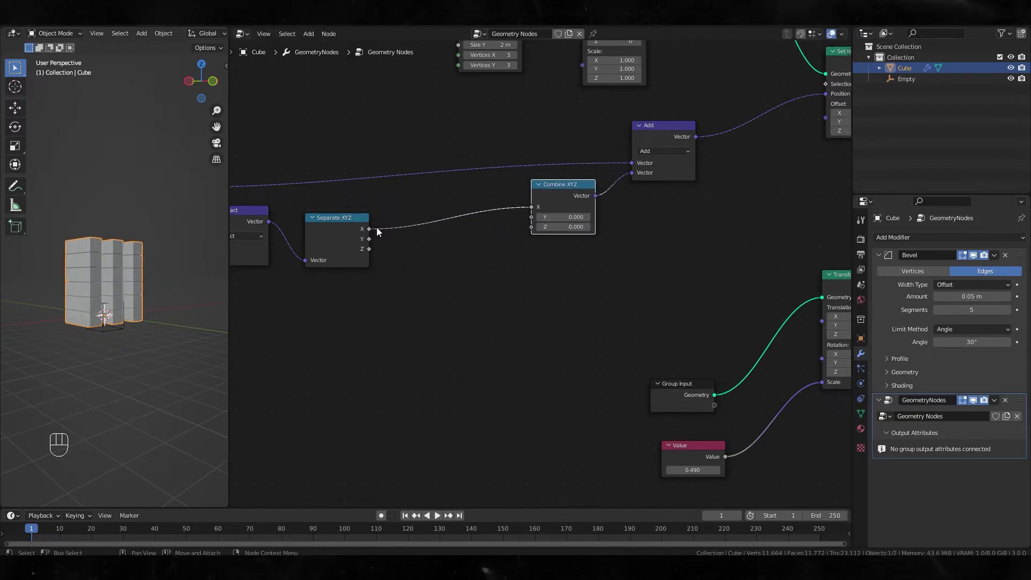
pyautogui.moveTo(531, 206); pyautogui.dragTo(455, 247)
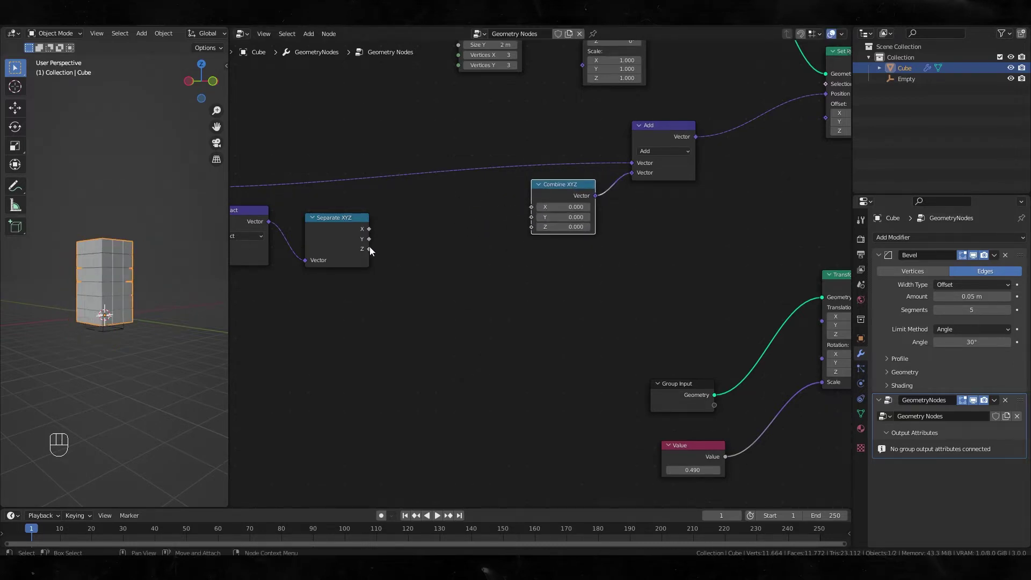
pyautogui.moveTo(369, 248); pyautogui.dragTo(532, 227)
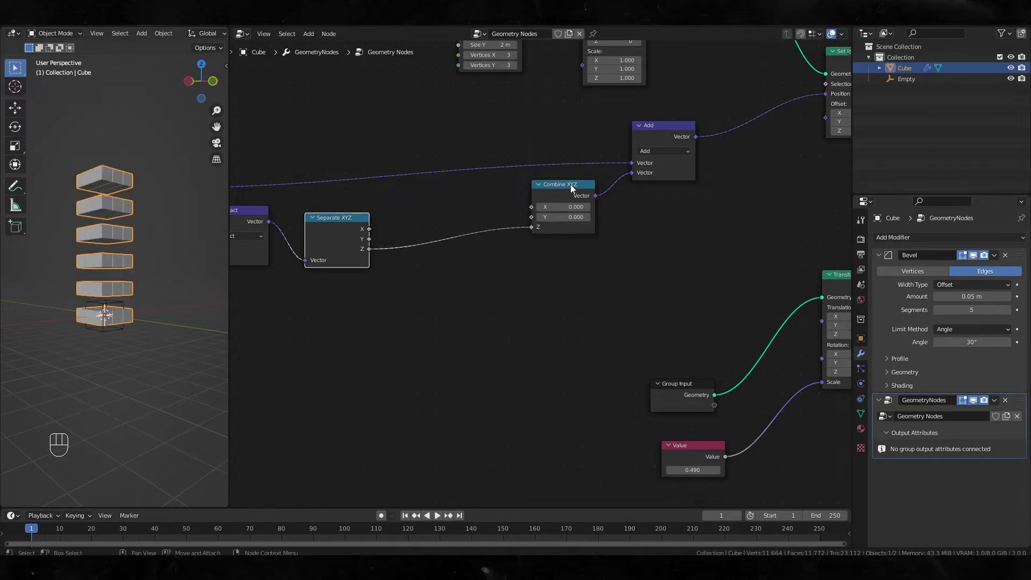
# Insert a Map Range node followed by a Float Curve node on the Z link between Separate XYZ and Combine XYZ.
pyautogui.moveTo(570, 188); pyautogui.dragTo(587, 220)
pyautogui.press('Tab')
pyautogui.write('map')
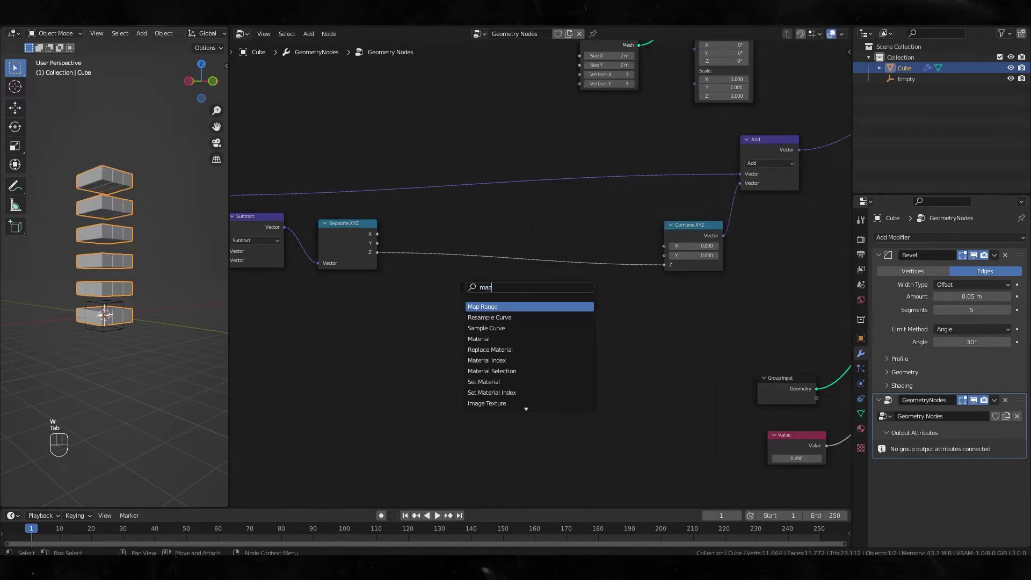
pyautogui.press('Return')
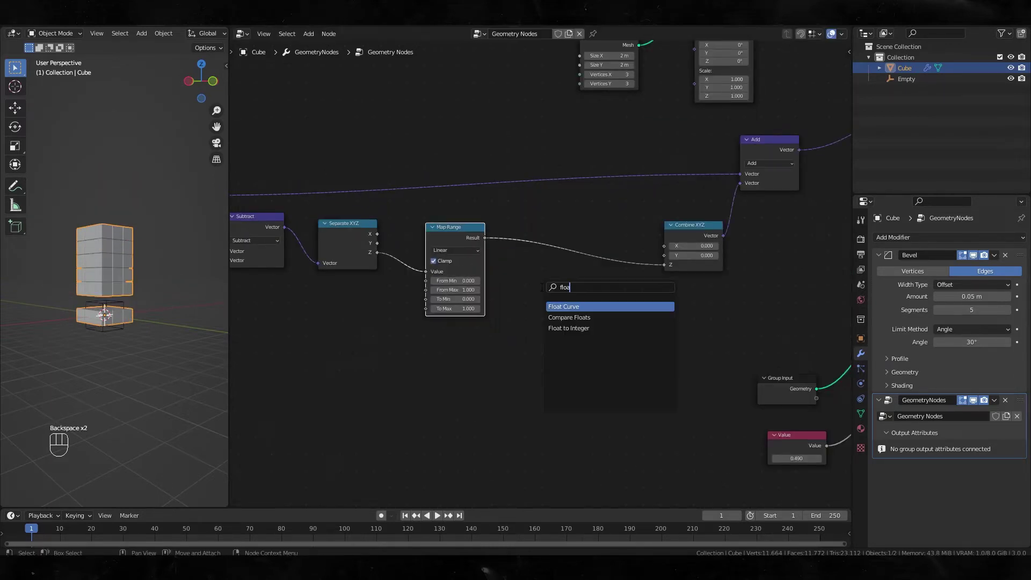
pyautogui.press('Return')
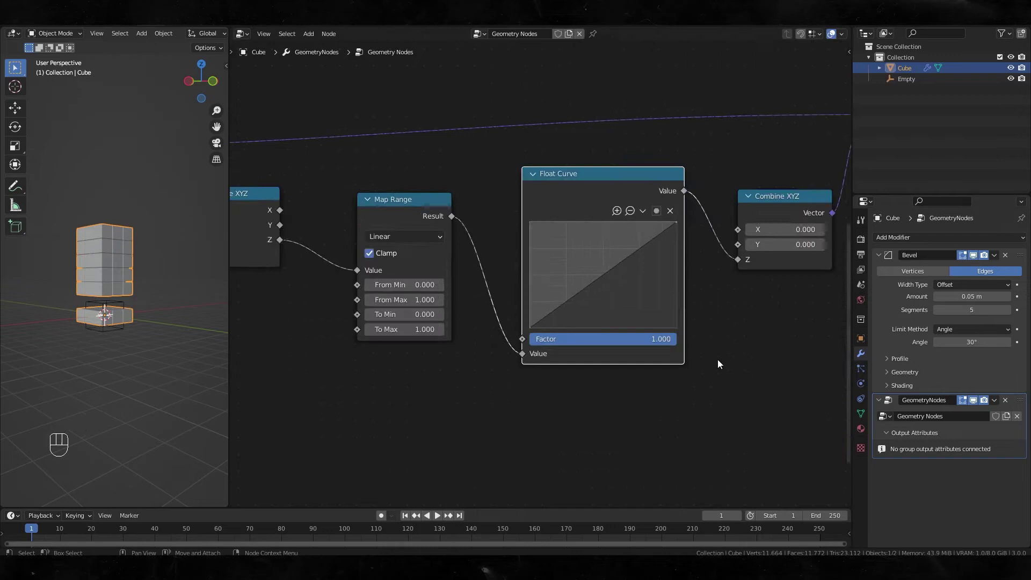
# Set the Map Range node's From Min to 2, From Max to 5 and To Min to 0.
pyautogui.click(408, 289)
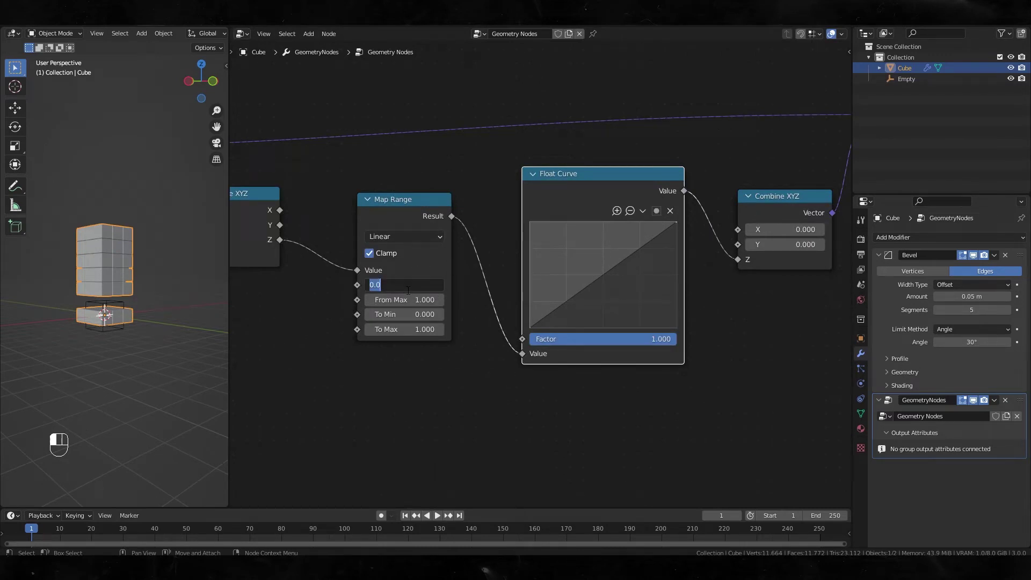
pyautogui.write('2')
pyautogui.press('Tab')
pyautogui.write('5')
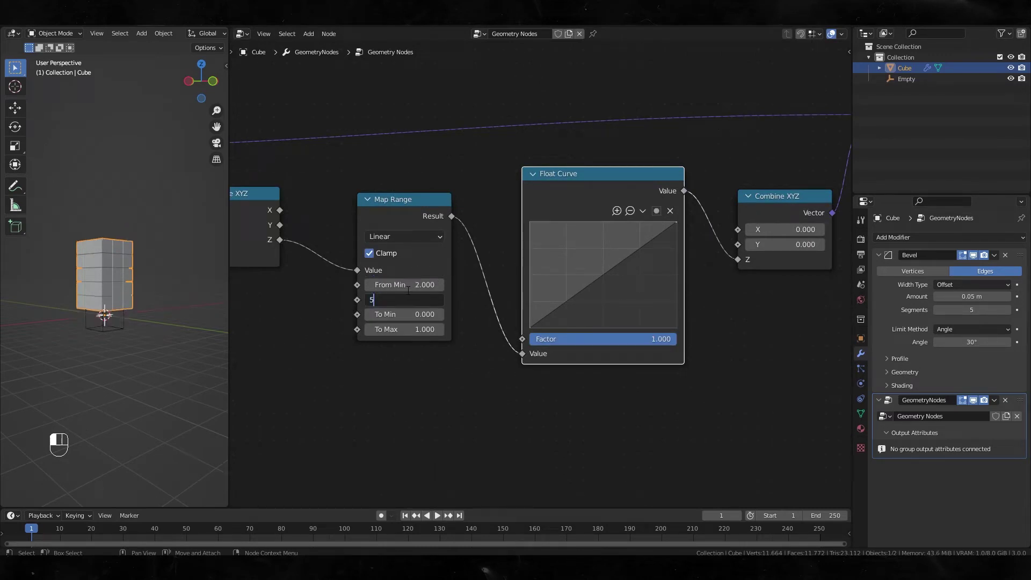
pyautogui.press('Tab')
pyautogui.write('0')
pyautogui.press('Tab')
pyautogui.press('Return')
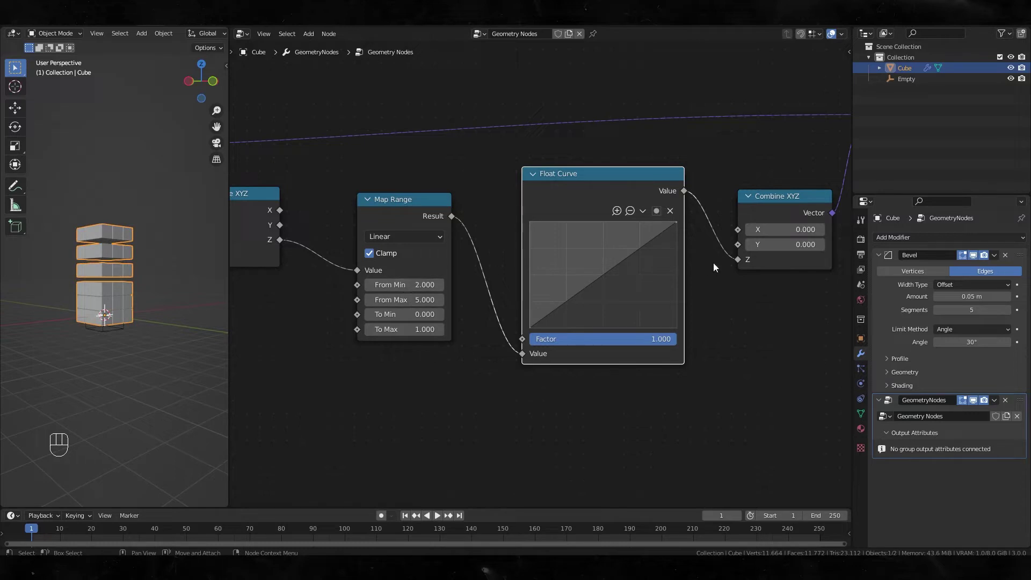
# Shape the Float Curve into an S-curve with a raised upper point and a lowered point at about X 0.37, Y 0.23.
pyautogui.moveTo(642, 263); pyautogui.dragTo(625, 238)
pyautogui.moveTo(558, 288); pyautogui.dragTo(584, 303)
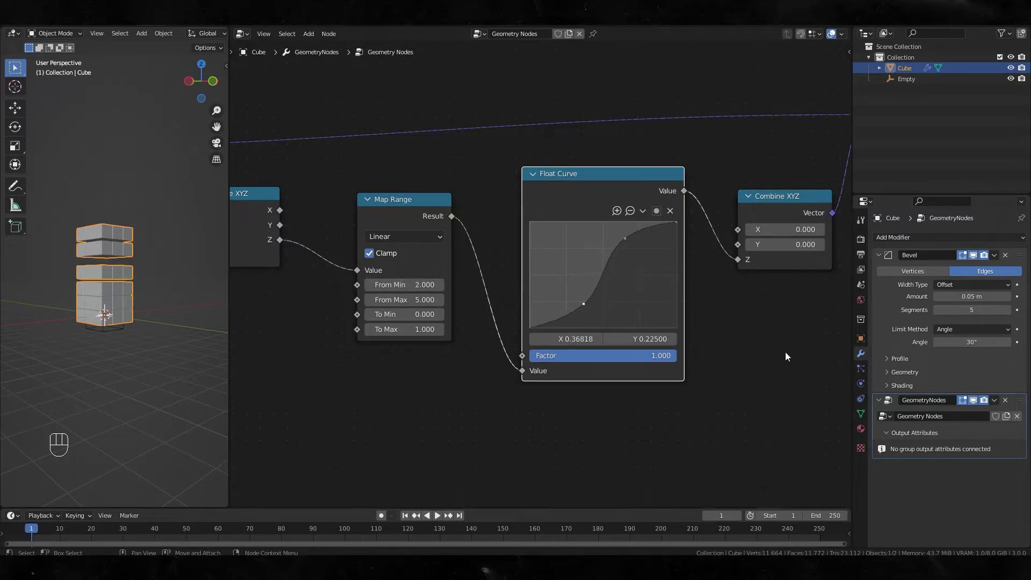
pyautogui.scroll(-4, 260, 372)
# Add an ico sphere mesh at the origin and increase its subdivisions by one level.
pyautogui.click(890, 67)
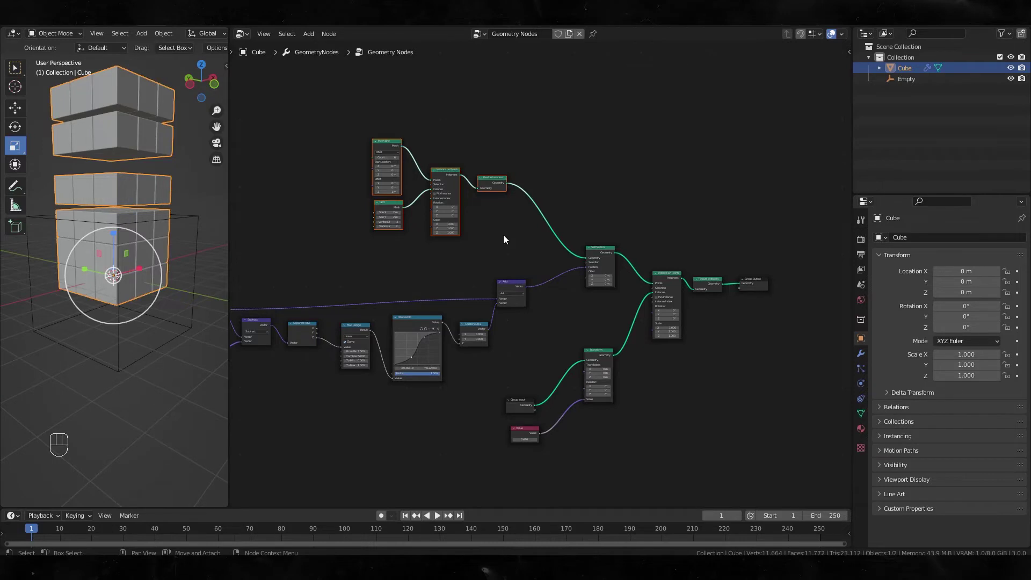
pyautogui.click(141, 33)
pyautogui.moveTo(166, 43)
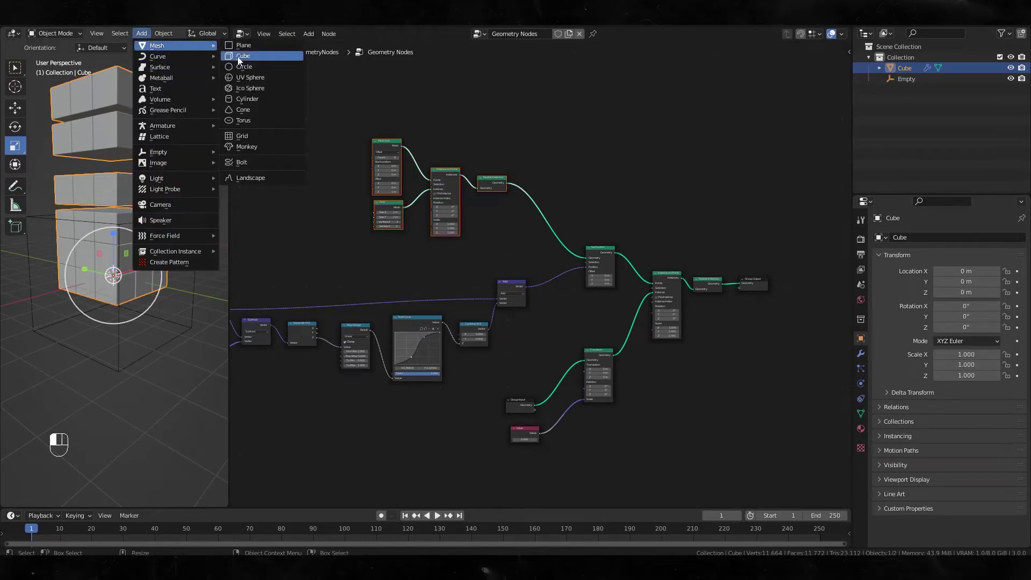
pyautogui.click(250, 88)
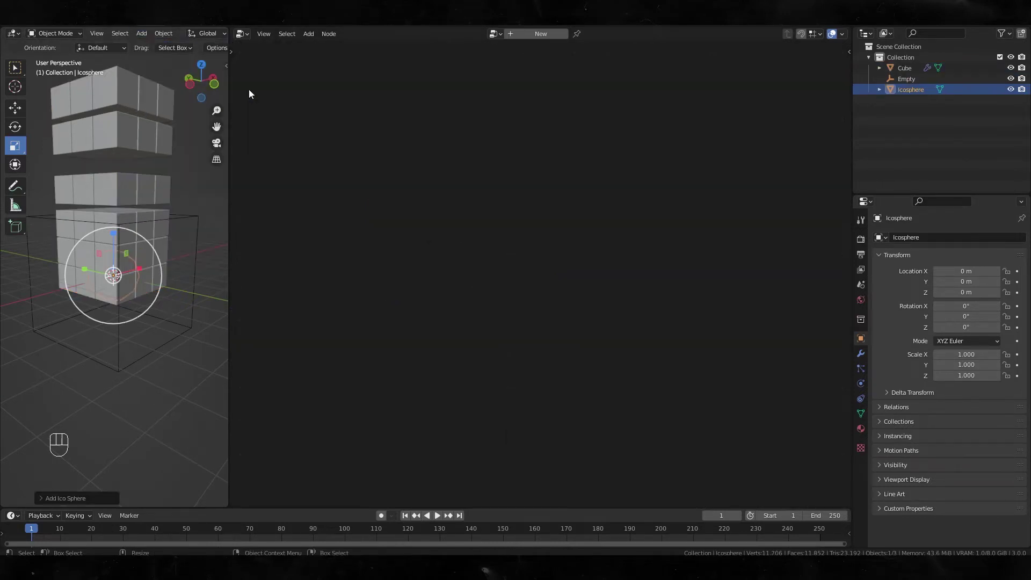
pyautogui.click(43, 498)
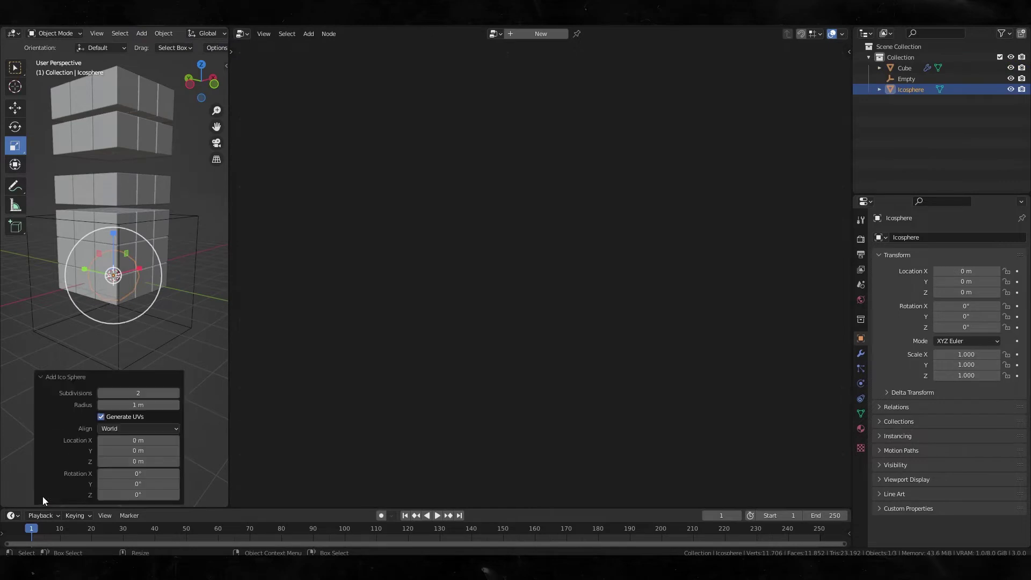
pyautogui.click(179, 394)
pyautogui.click(188, 364)
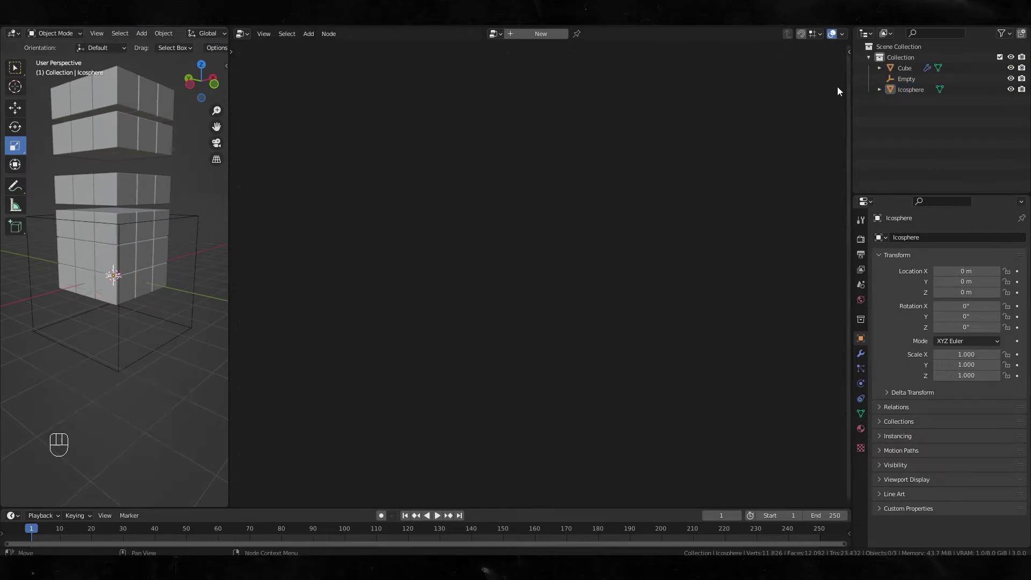
# Hide the Cube object and apply smooth shading to the icosphere.
pyautogui.click(1011, 68)
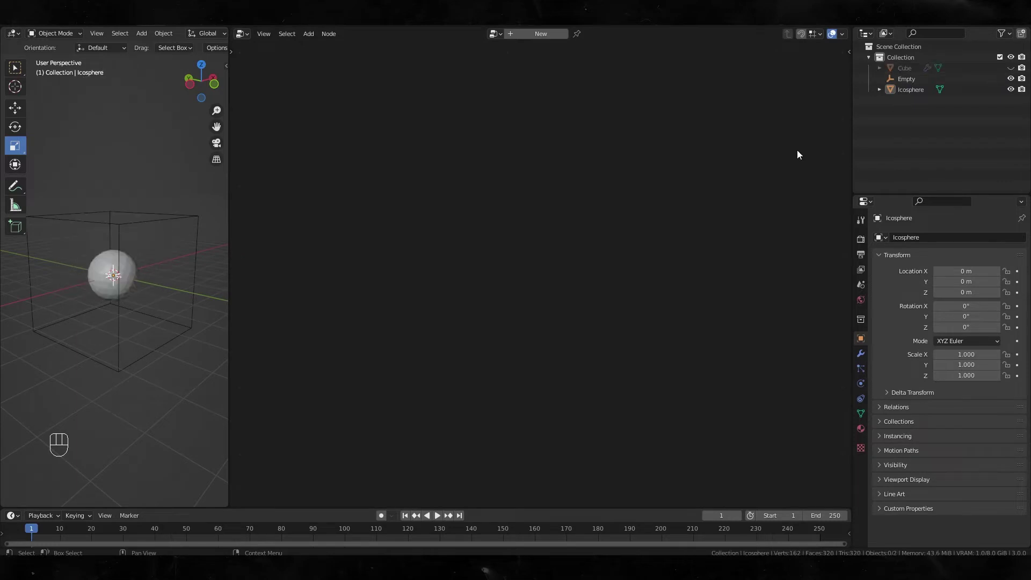
pyautogui.scroll(4, 81, 253)
pyautogui.click(114, 252)
pyautogui.rightClick(113, 253)
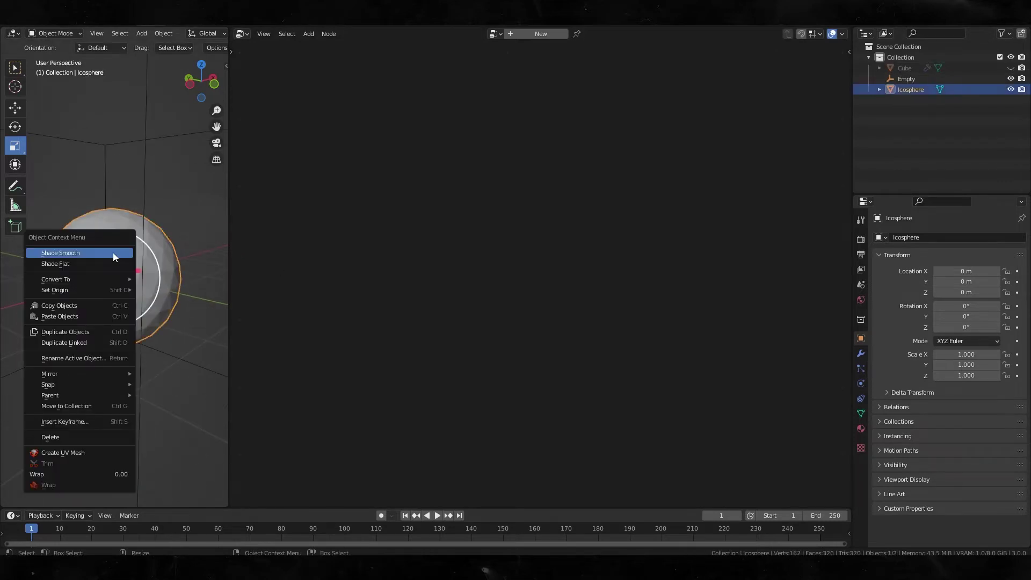
pyautogui.click(113, 253)
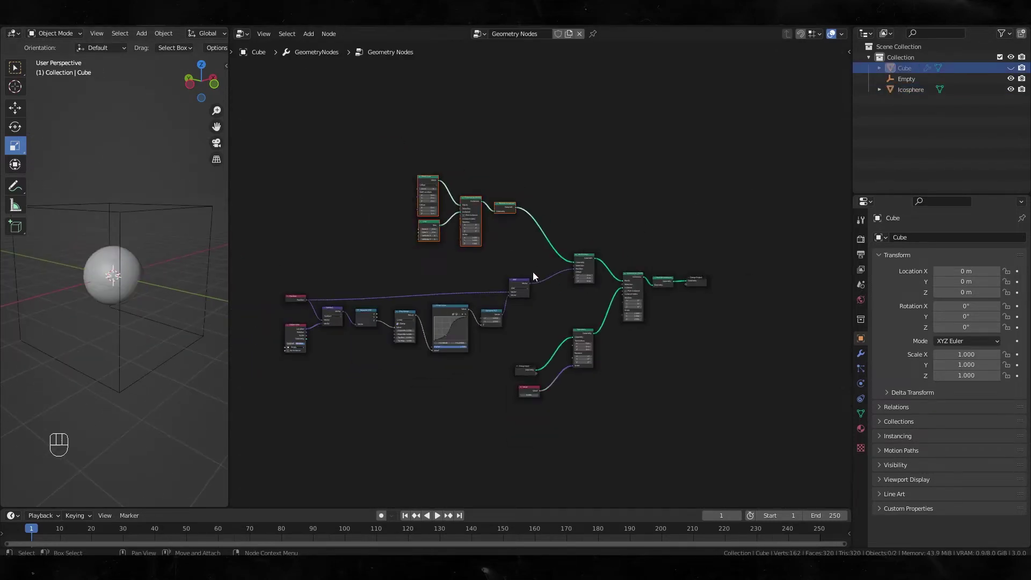
# Select and copy all nodes in the Cube's geometry node tree.
pyautogui.scroll(-2, 533, 273)
pyautogui.moveTo(696, 422); pyautogui.dragTo(321, 176)
pyautogui.hotkey('ctrl', 'c')
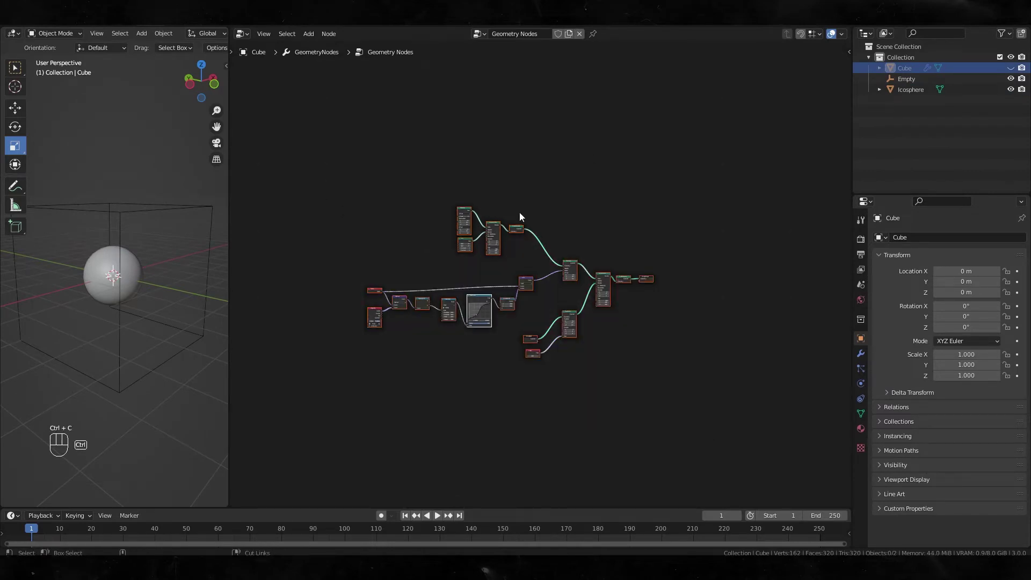
# Create a new geometry node tree on the Icosphere and replace its default nodes with the copied ones.
pyautogui.click(892, 90)
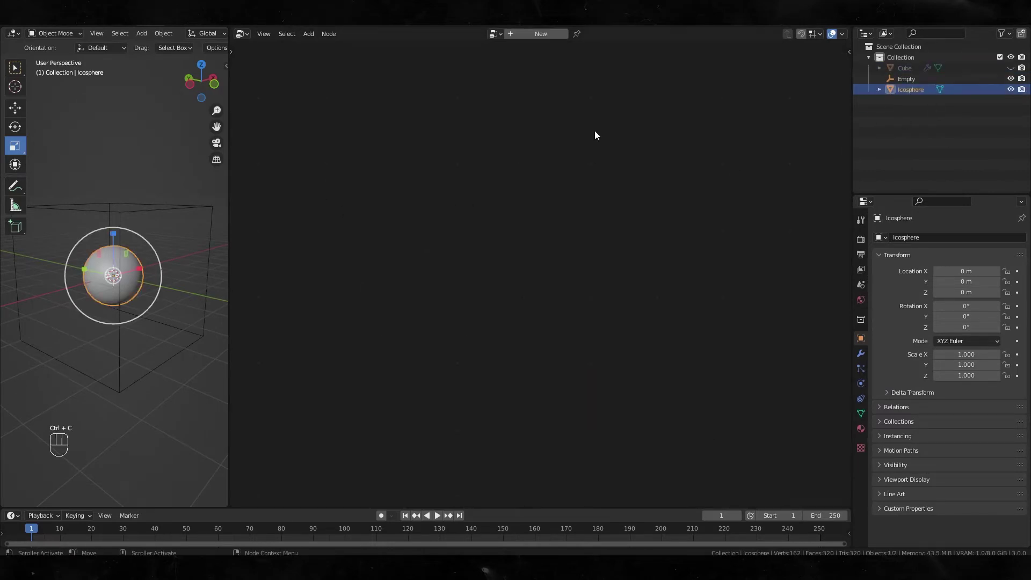
pyautogui.click(536, 34)
pyautogui.scroll(3, 558, 321)
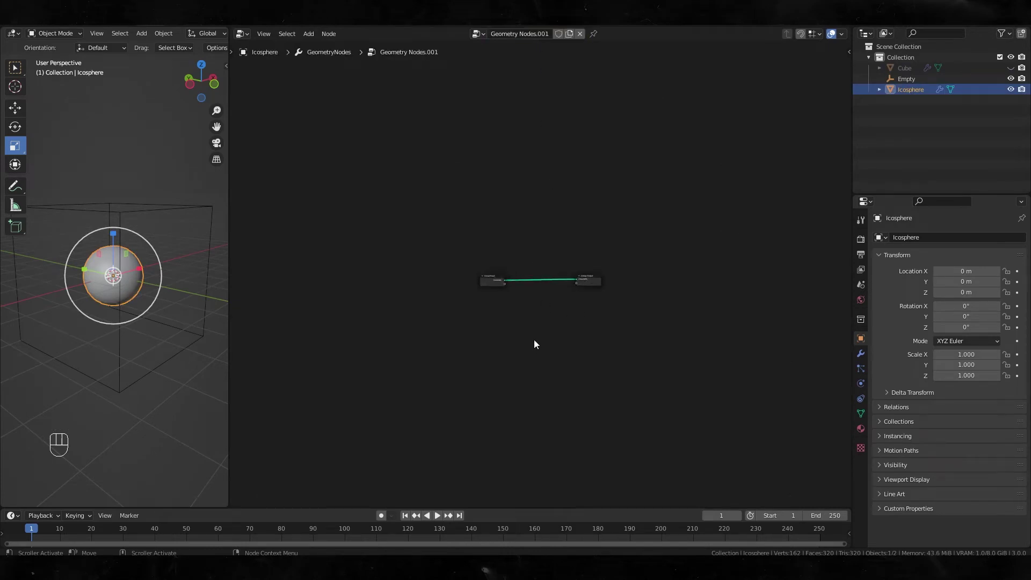
pyautogui.click(487, 284)
pyautogui.moveTo(642, 326); pyautogui.dragTo(360, 205)
pyautogui.press('Delete')
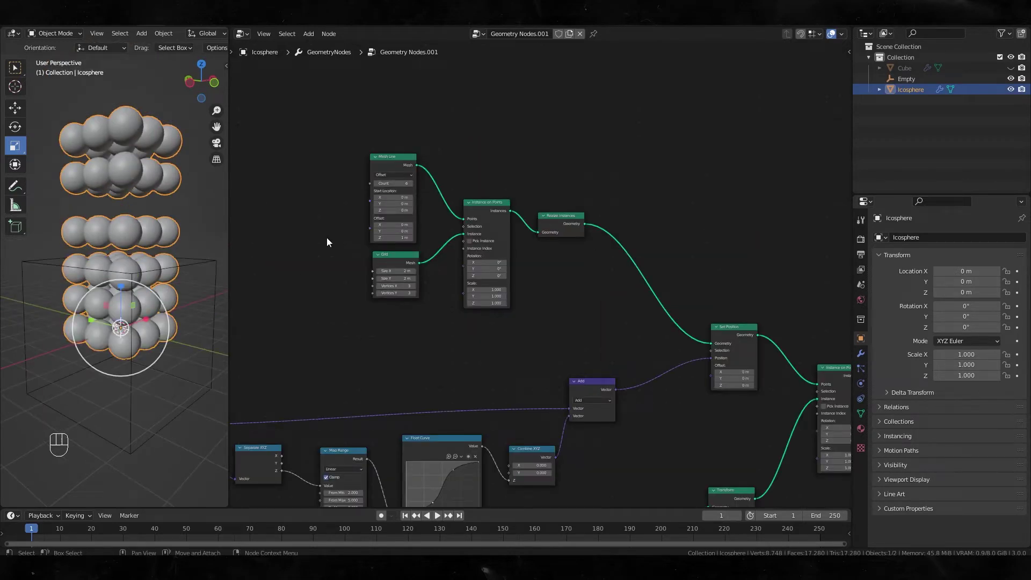
# Increase the icosphere tree's Grid node Size X to 6.5 m.
pyautogui.scroll(5, 326, 237)
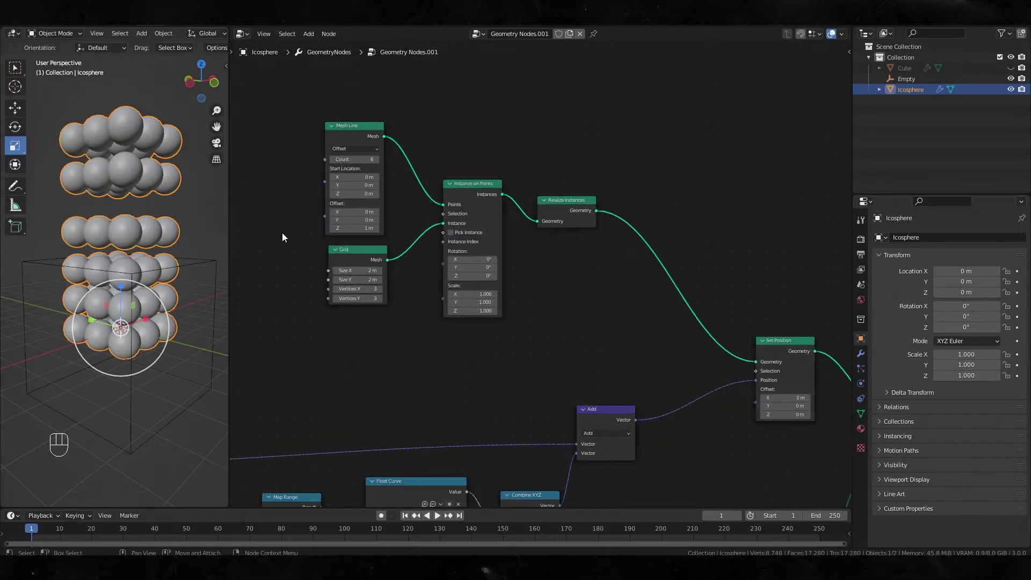
pyautogui.scroll(2, 398, 308)
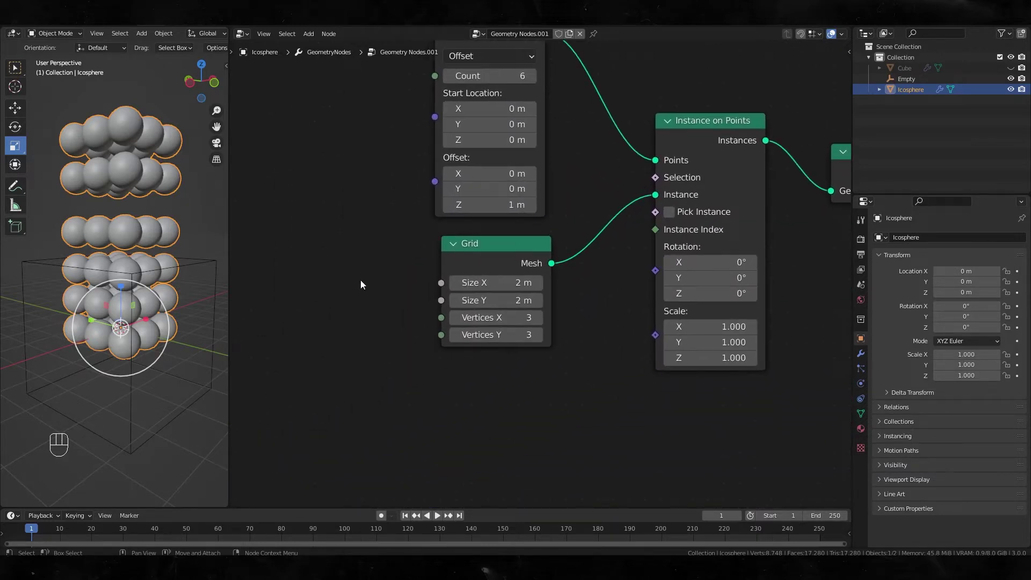
pyautogui.scroll(2, 359, 307)
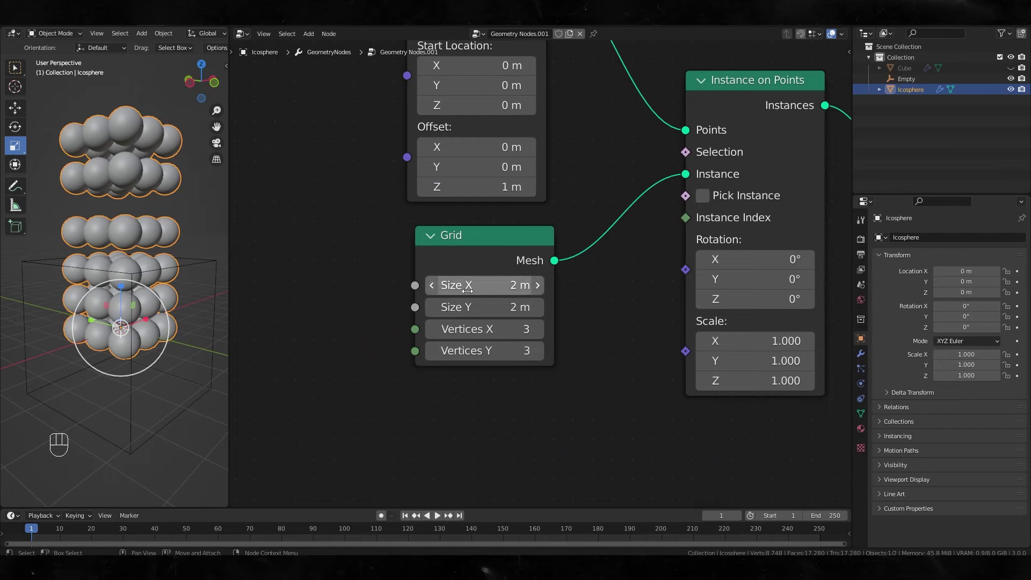
pyautogui.moveTo(487, 291); pyautogui.dragTo(526, 290)
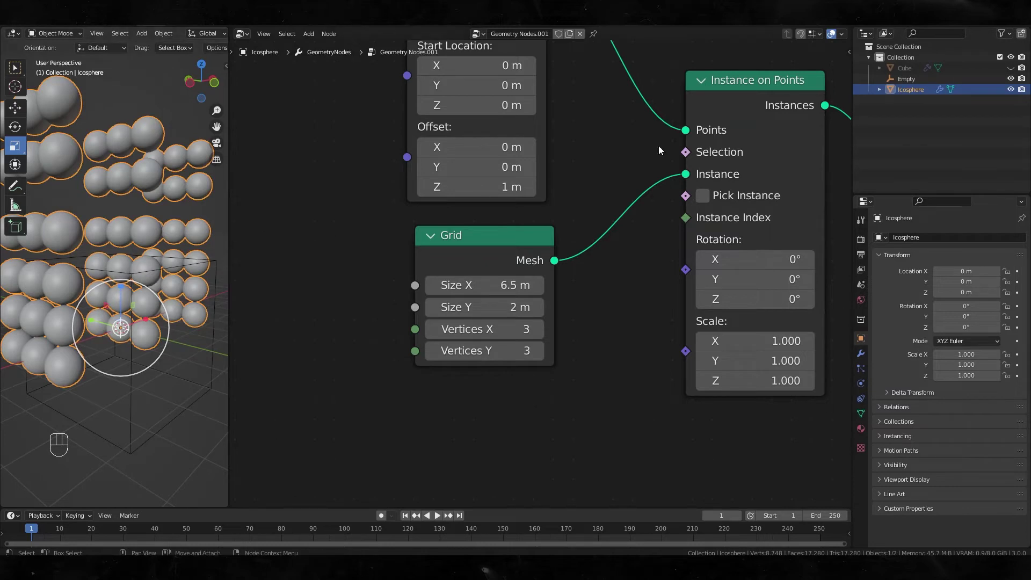
# Unhide the Cube object so it shows together with the spheres.
pyautogui.click(1011, 73)
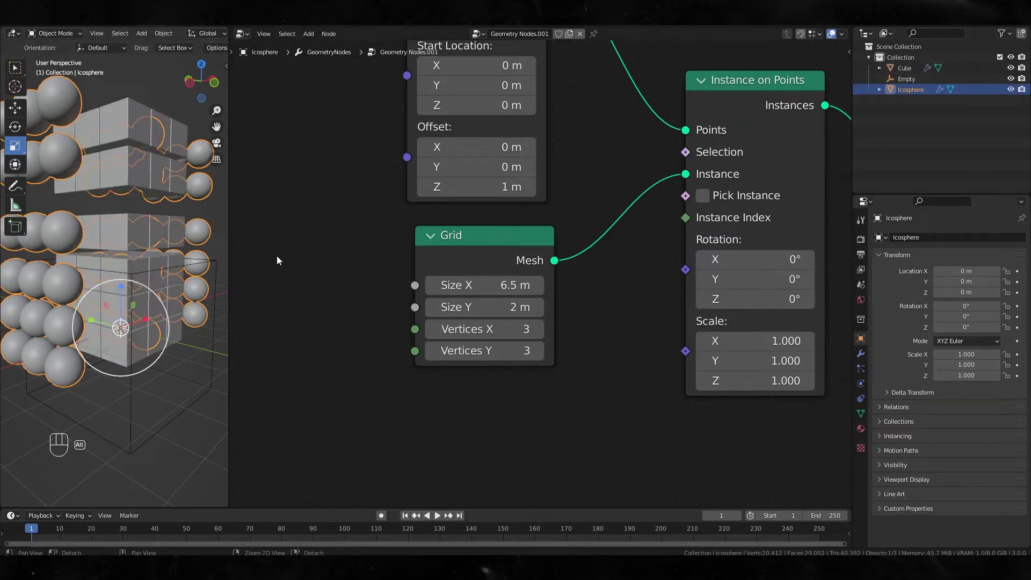
pyautogui.moveTo(177, 256); pyautogui.dragTo(103, 279, button='middle')
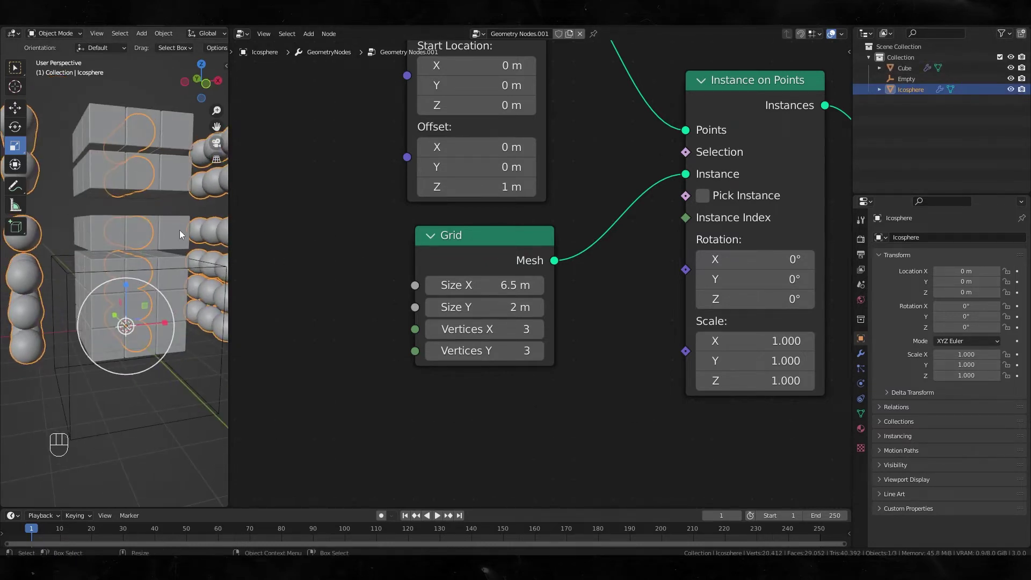
pyautogui.moveTo(478, 285); pyautogui.dragTo(501, 294)
pyautogui.scroll(-2, 501, 294)
pyautogui.hotkey('ctrl', 'z')
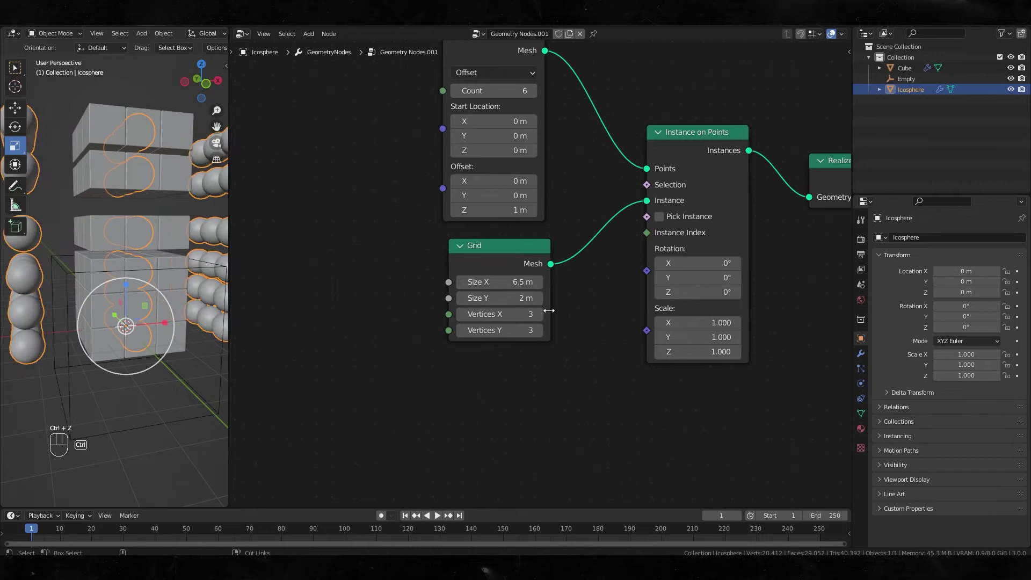
# Set the Grid node's Size X to 2 m in the icosphere's node tree.
pyautogui.click(515, 280)
pyautogui.write('2')
pyautogui.press('Return')
pyautogui.scroll(-4, 518, 300)
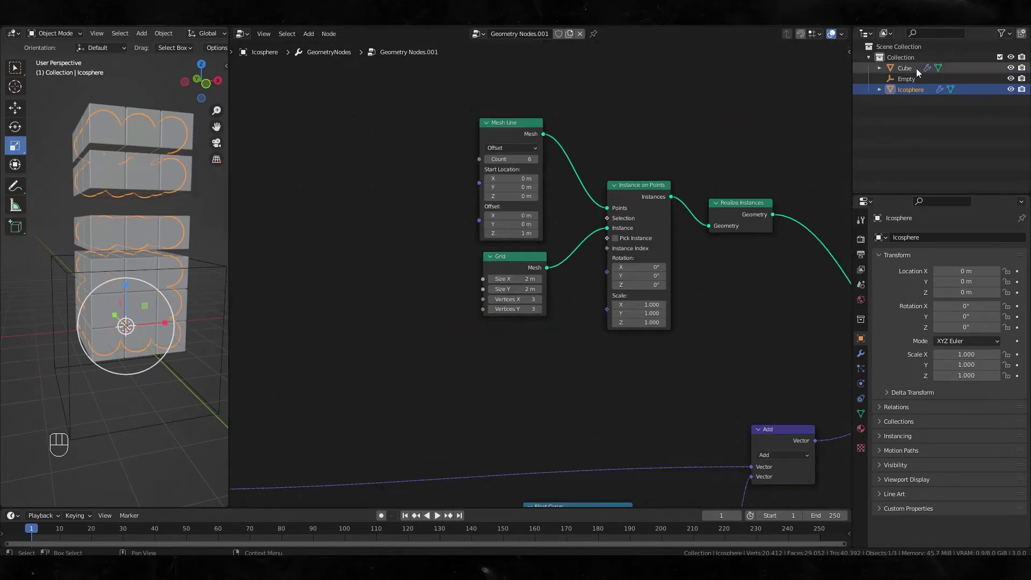
pyautogui.scroll(-4, 791, 184)
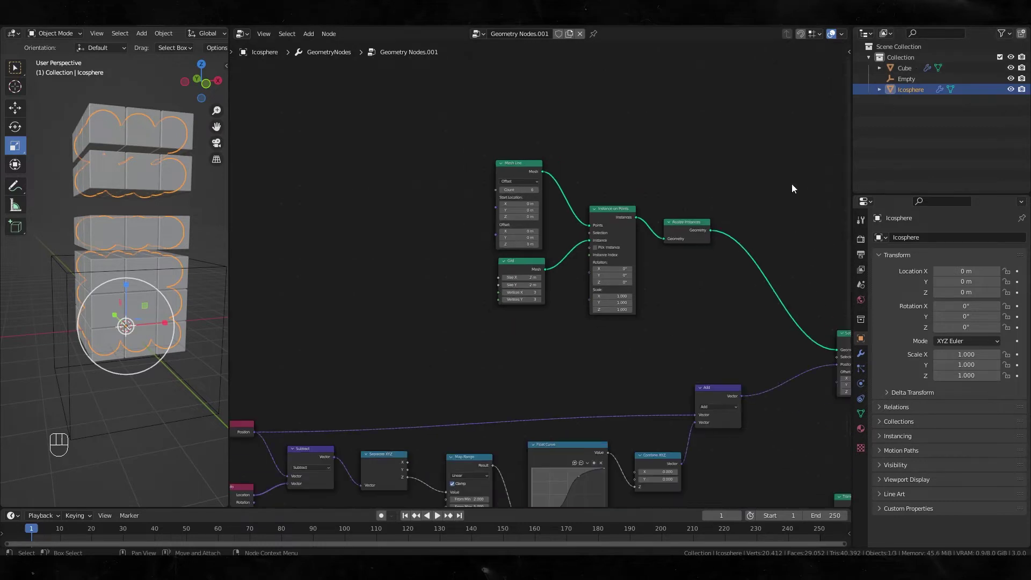
# Combine the Mesh Line, Grid, Instance on Points and Realize Instances nodes of the icosphere tree into one node group.
pyautogui.moveTo(665, 289); pyautogui.dragTo(575, 243, button='middle')
pyautogui.moveTo(626, 296); pyautogui.dragTo(373, 91)
pyautogui.rightClick(528, 179)
pyautogui.click(527, 179)
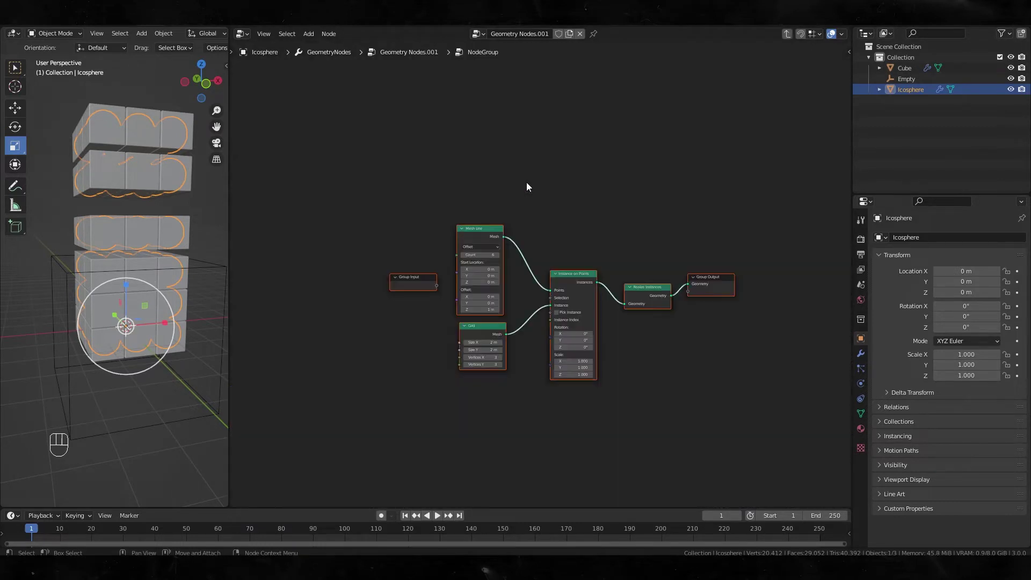
pyautogui.press('Tab')
# Group the position nodes from Position and Object Info through to the Add node into a second node group.
pyautogui.moveTo(685, 339); pyautogui.dragTo(299, 222)
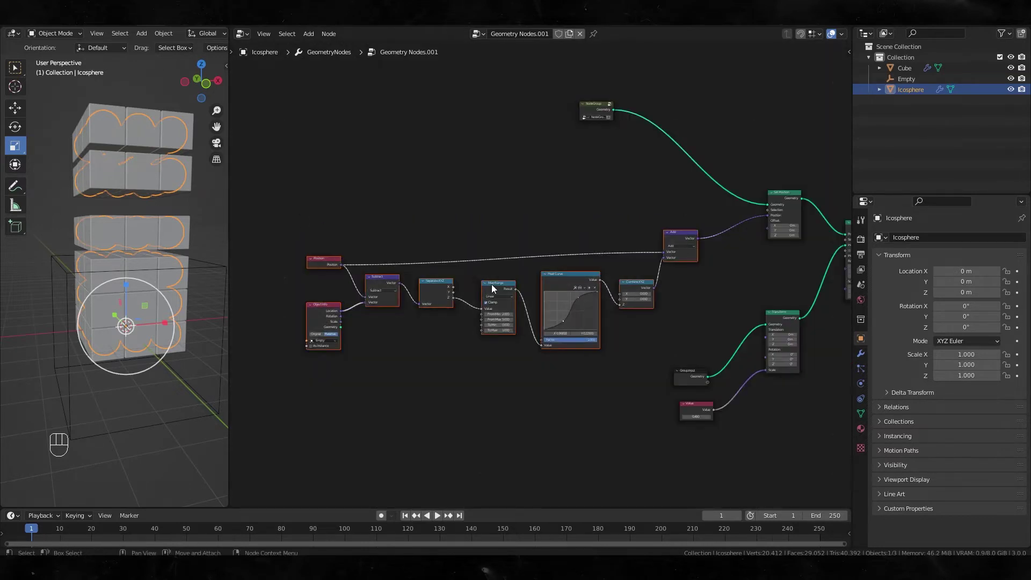
pyautogui.rightClick(486, 240)
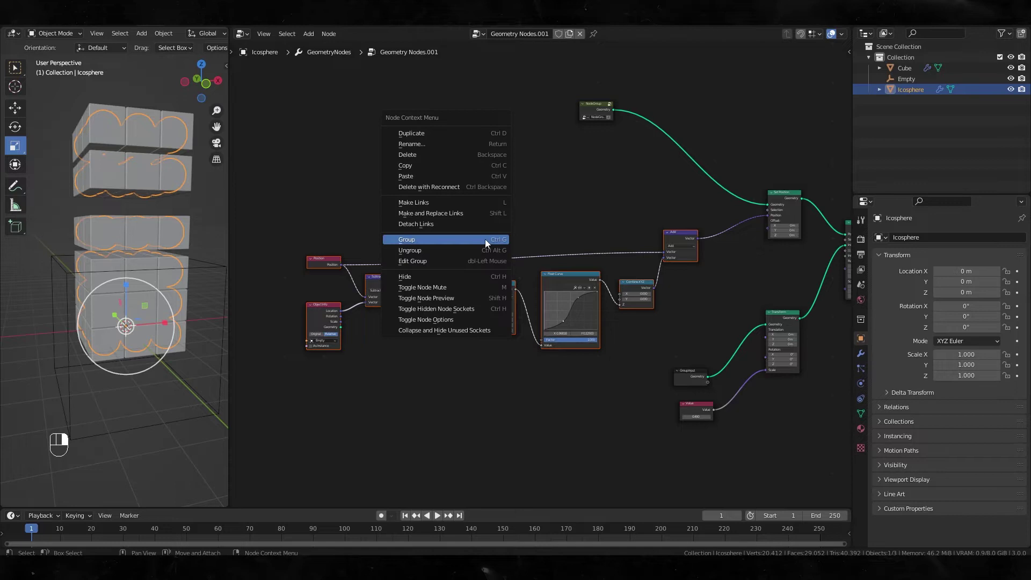
pyautogui.click(485, 239)
pyautogui.press('Tab')
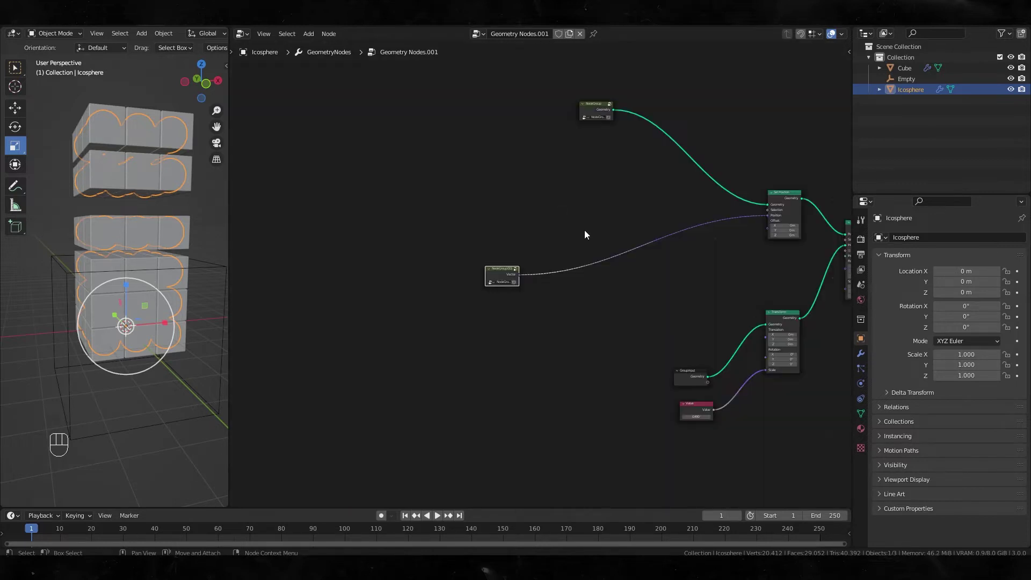
# Replace the Cube tree's point-generating nodes with a copy of the icosphere's geometry group, linked to Set Position's Geometry input.
pyautogui.hotkey('ctrl', 'c')
pyautogui.click(886, 68)
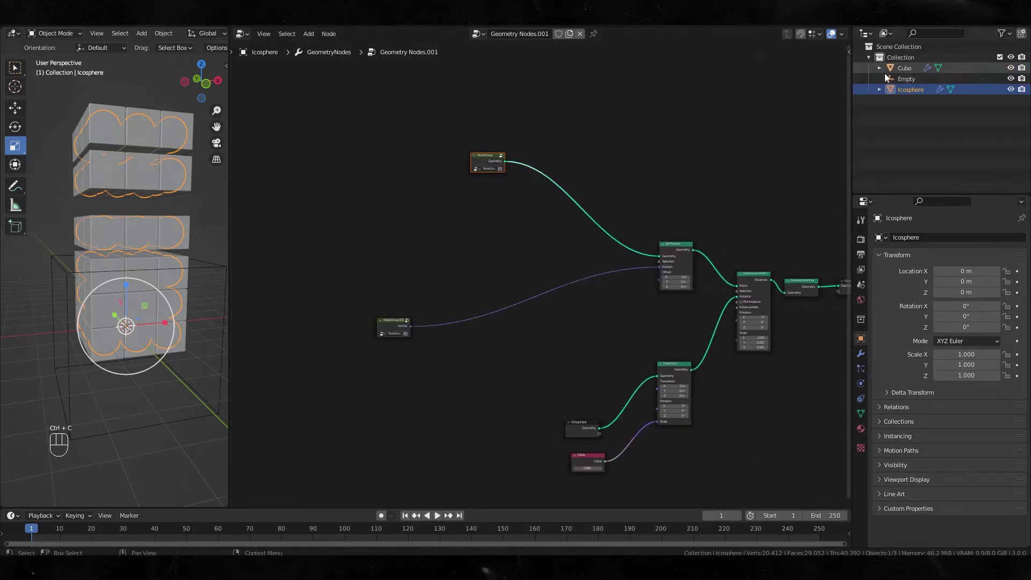
pyautogui.moveTo(580, 240); pyautogui.dragTo(399, 110)
pyautogui.press('Delete')
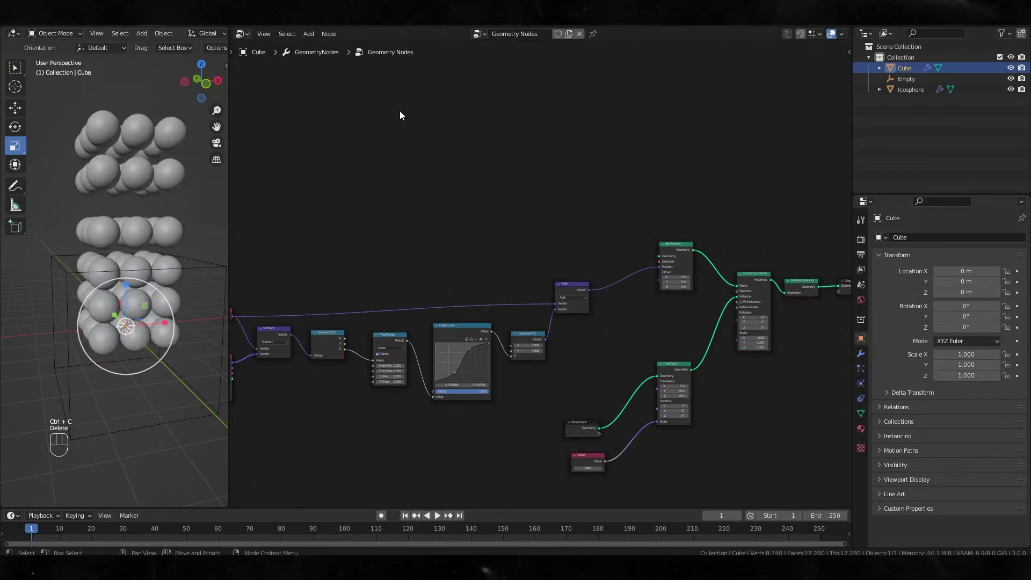
pyautogui.hotkey('ctrl', 'v')
pyautogui.moveTo(485, 163); pyautogui.dragTo(661, 257)
pyautogui.press('Home')
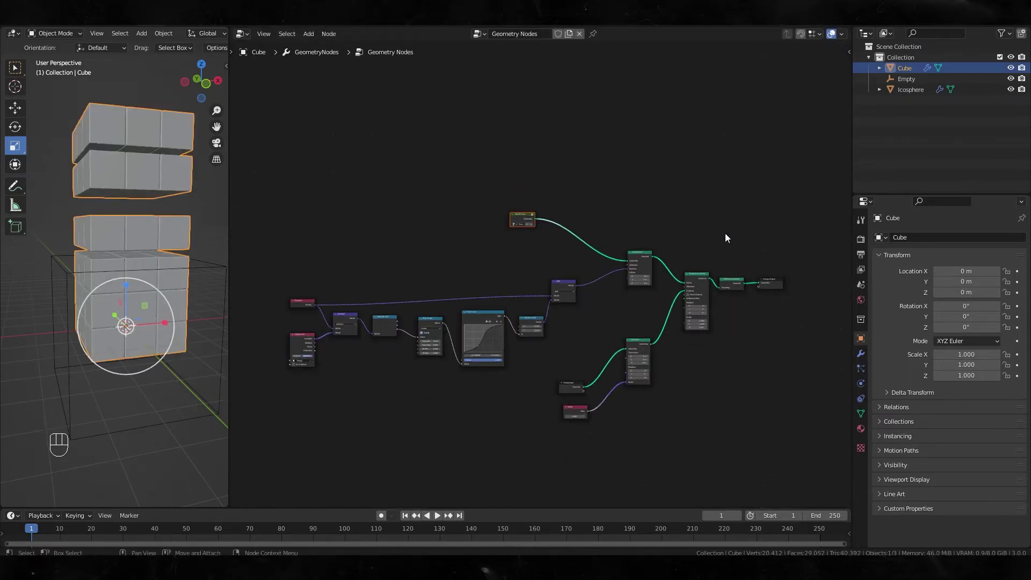
# Replace the Cube tree's offset nodes with a copy of the icosphere's vector group, linked to Set Position's Position input.
pyautogui.click(898, 89)
pyautogui.moveTo(380, 282); pyautogui.dragTo(482, 359)
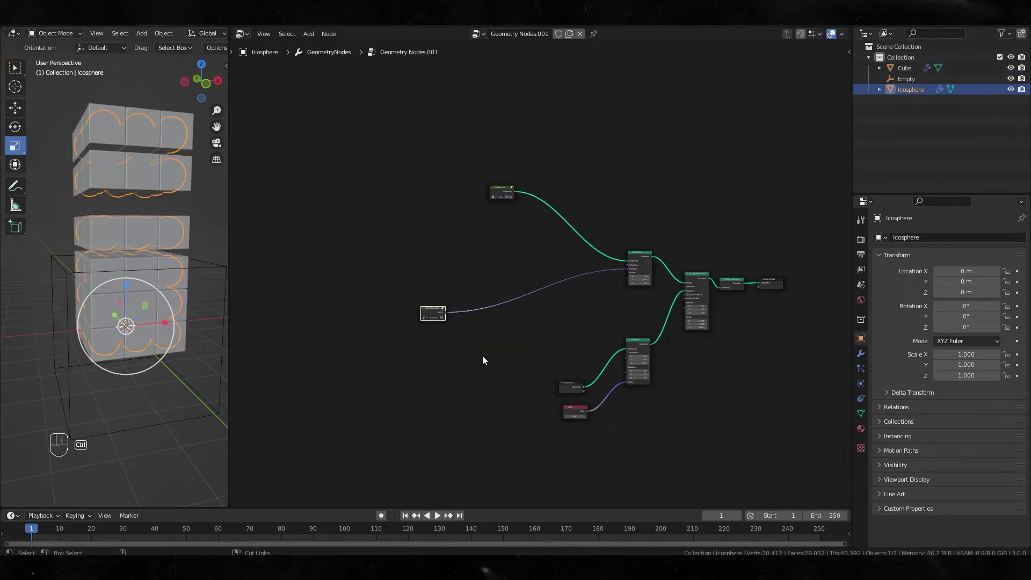
pyautogui.hotkey('ctrl', 'c')
pyautogui.click(897, 68)
pyautogui.moveTo(280, 278); pyautogui.dragTo(569, 356)
pyautogui.press('Delete')
pyautogui.hotkey('ctrl', 'v')
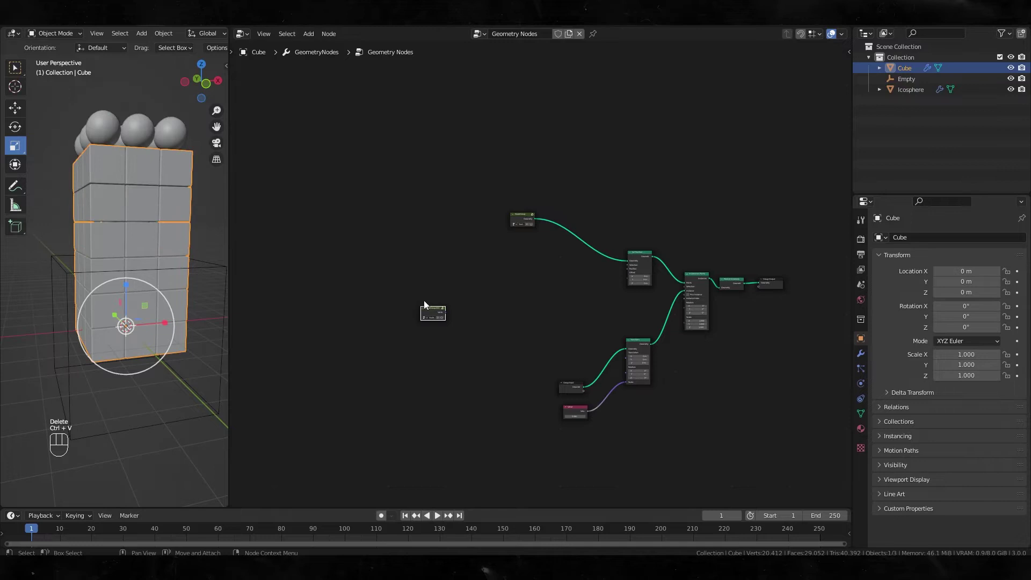
pyautogui.click(534, 287)
pyautogui.scroll(3, 607, 299)
pyautogui.moveTo(568, 321); pyautogui.dragTo(715, 264)
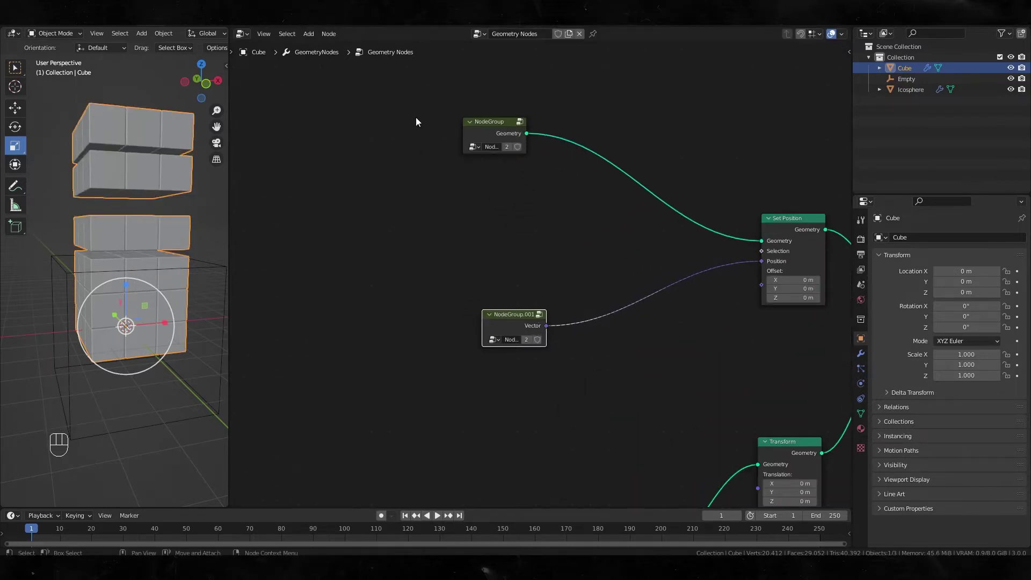
# Look inside the Cube tree's vector node group, leave it, and open the geometry node group.
pyautogui.moveTo(422, 92); pyautogui.dragTo(659, 376)
pyautogui.press('Tab')
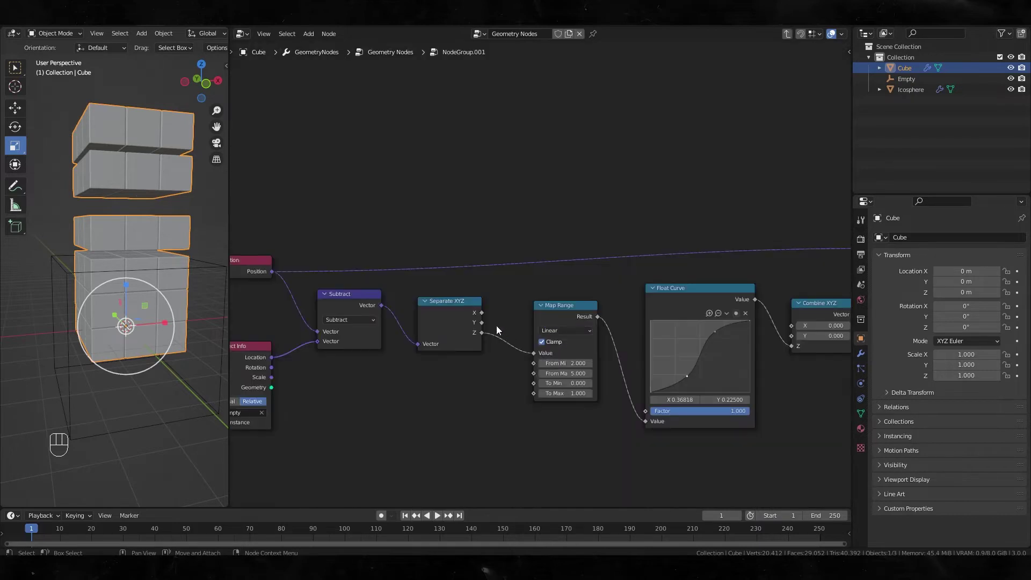
pyautogui.scroll(-2, 562, 346)
pyautogui.scroll(1, 520, 343)
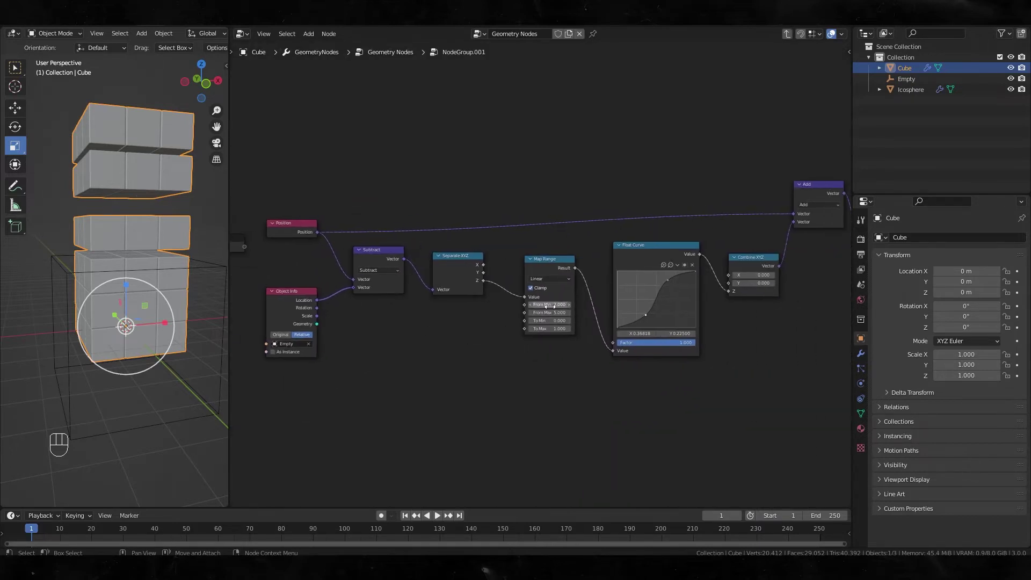
pyautogui.press('Tab')
pyautogui.click(495, 156)
pyautogui.press('Tab')
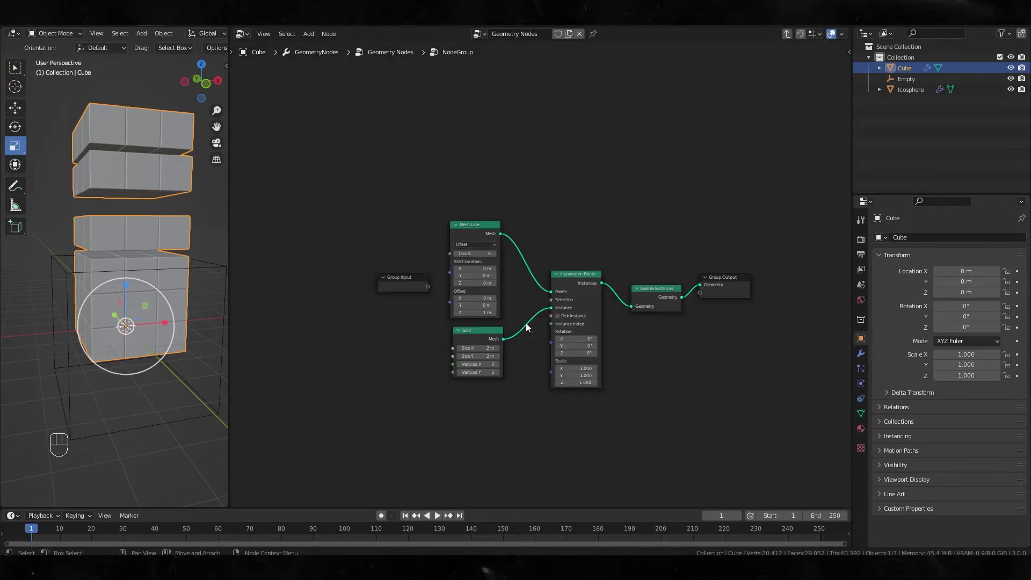
# Try a larger Size X on the Grid node inside the shared geometry group.
pyautogui.moveTo(479, 348); pyautogui.dragTo(510, 348)
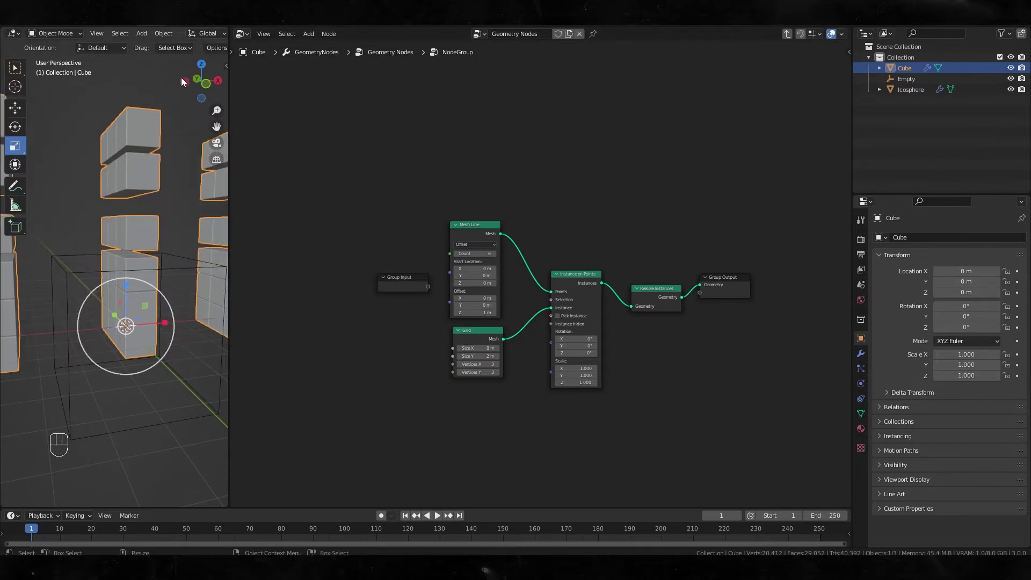
pyautogui.scroll(-3, 181, 77)
pyautogui.scroll(-5, 193, 33)
pyautogui.scroll(-5, 188, 35)
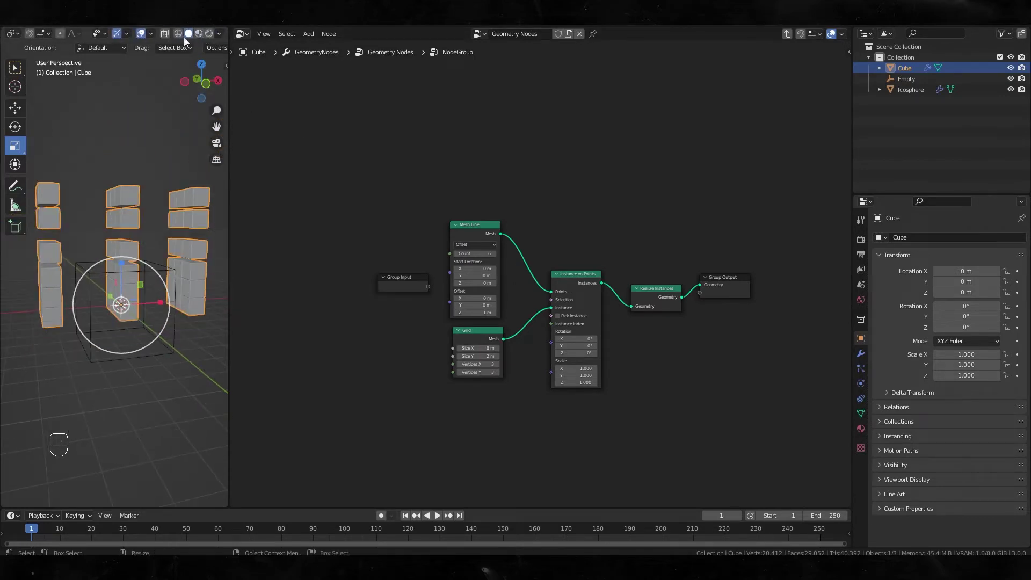
# Show the objects from the front in X-ray, reduce the Grid's Size X until the columns touch, and leave the group.
pyautogui.click(164, 34)
pyautogui.press('KP_1')
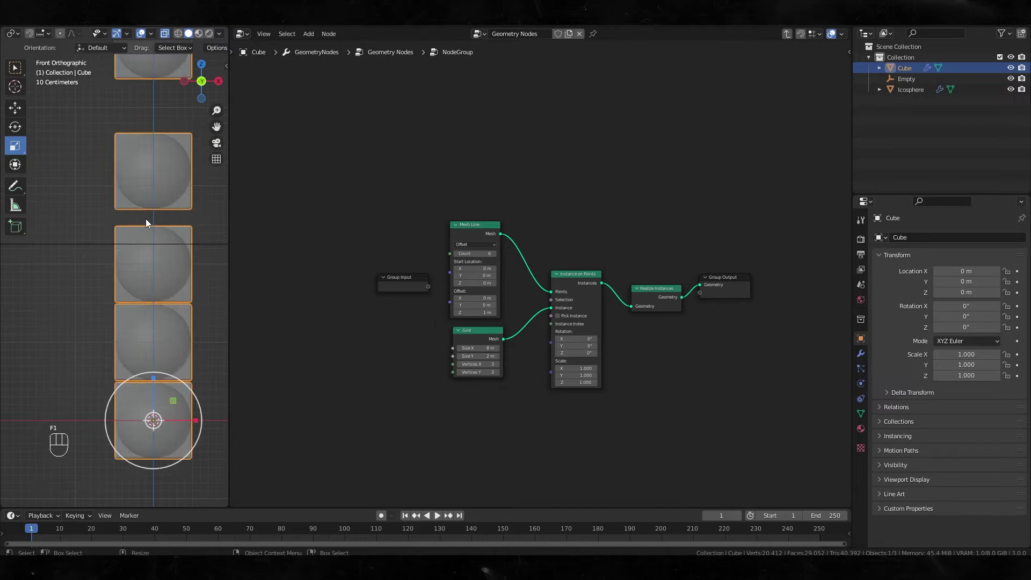
pyautogui.moveTo(478, 348)
pyautogui.mouseDown()
pyautogui.moveTo(438, 348)
pyautogui.moveTo(481, 348)
pyautogui.mouseUp()
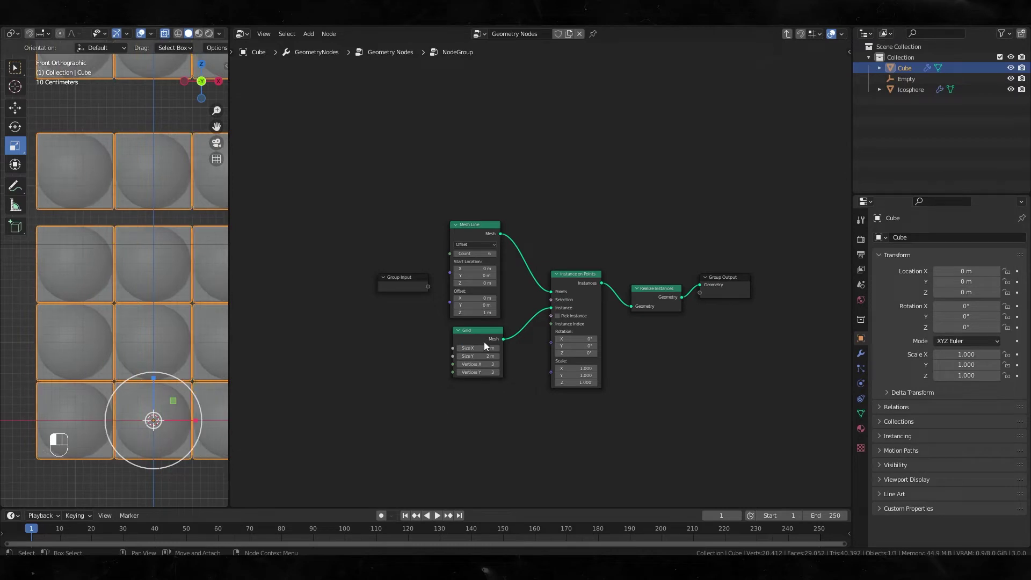
pyautogui.press('Tab')
# Return the viewport to a perspective view of the whole stack with X-ray turned off.
pyautogui.scroll(-10, 497, 245)
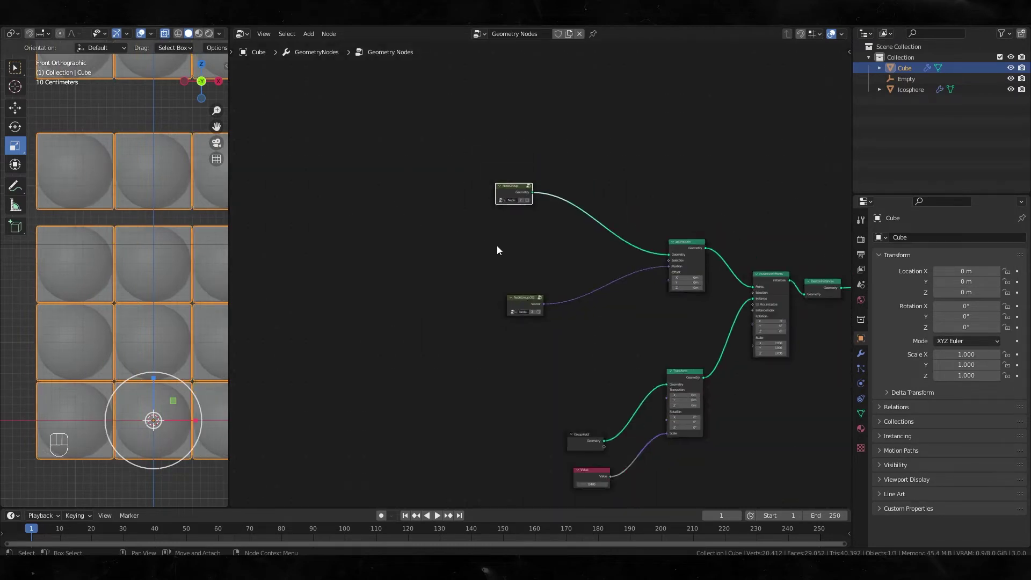
pyautogui.moveTo(549, 286); pyautogui.dragTo(445, 214, button='middle')
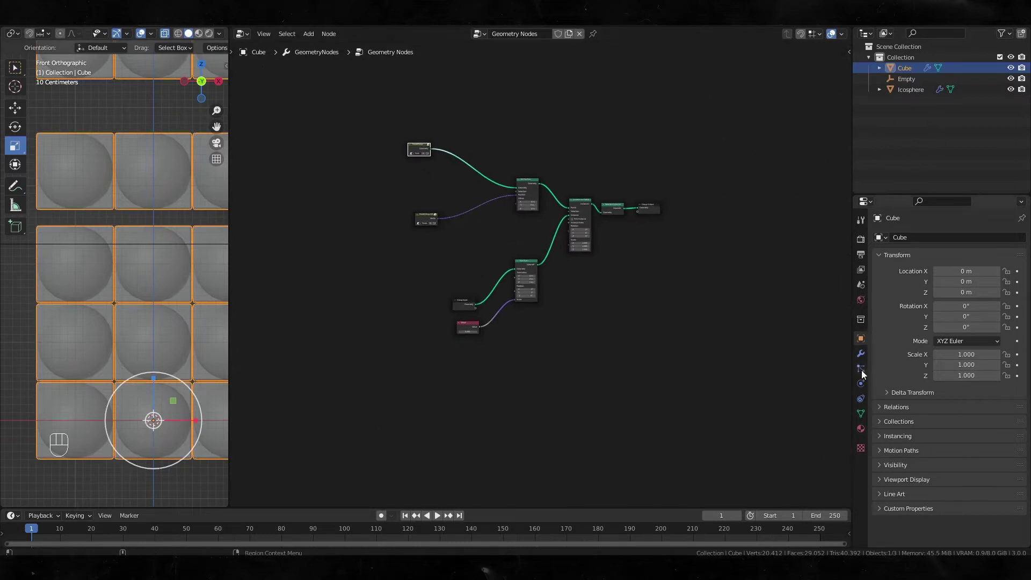
pyautogui.moveTo(192, 262); pyautogui.dragTo(164, 253, button='middle')
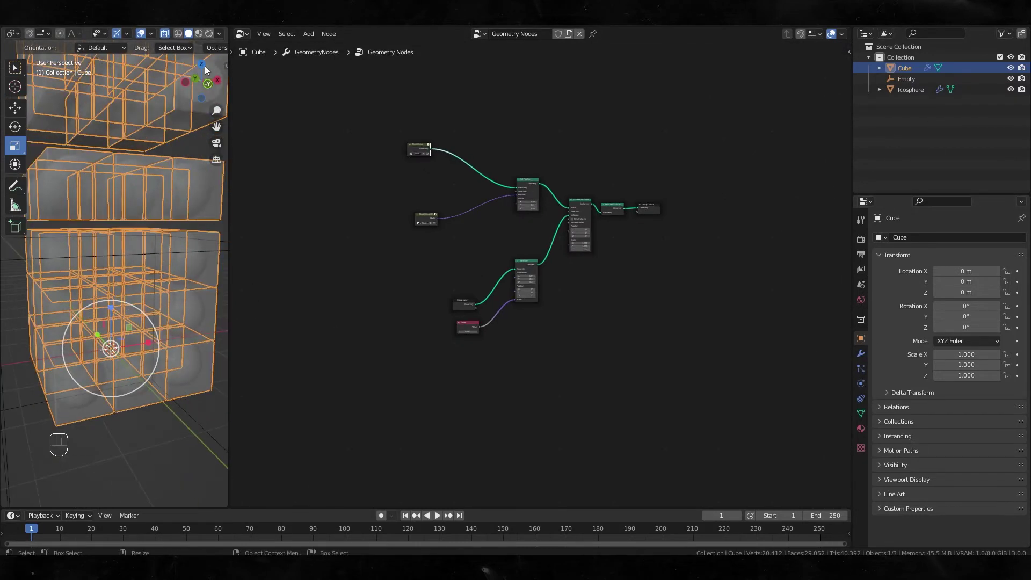
pyautogui.click(165, 34)
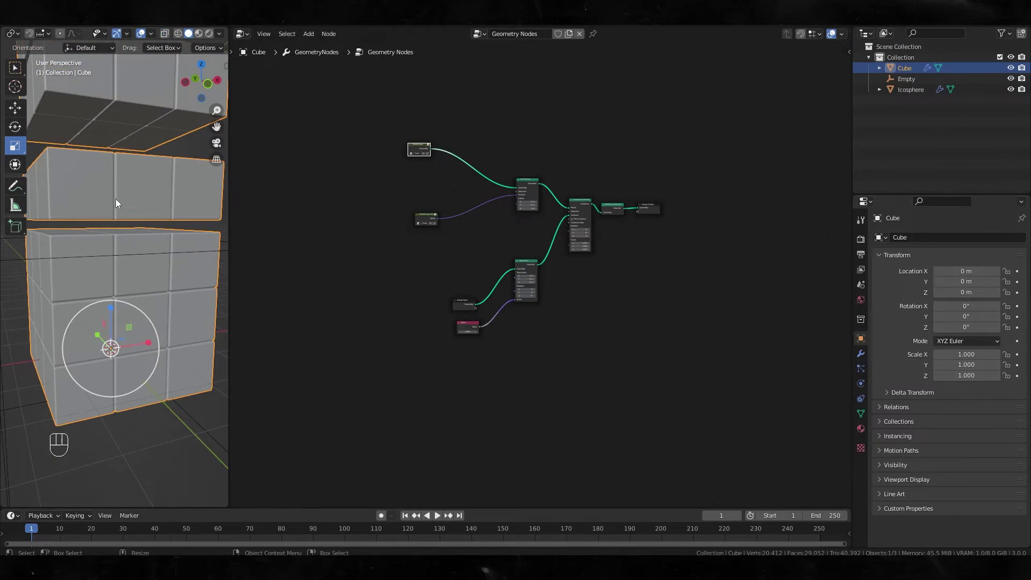
pyautogui.scroll(-4, 115, 199)
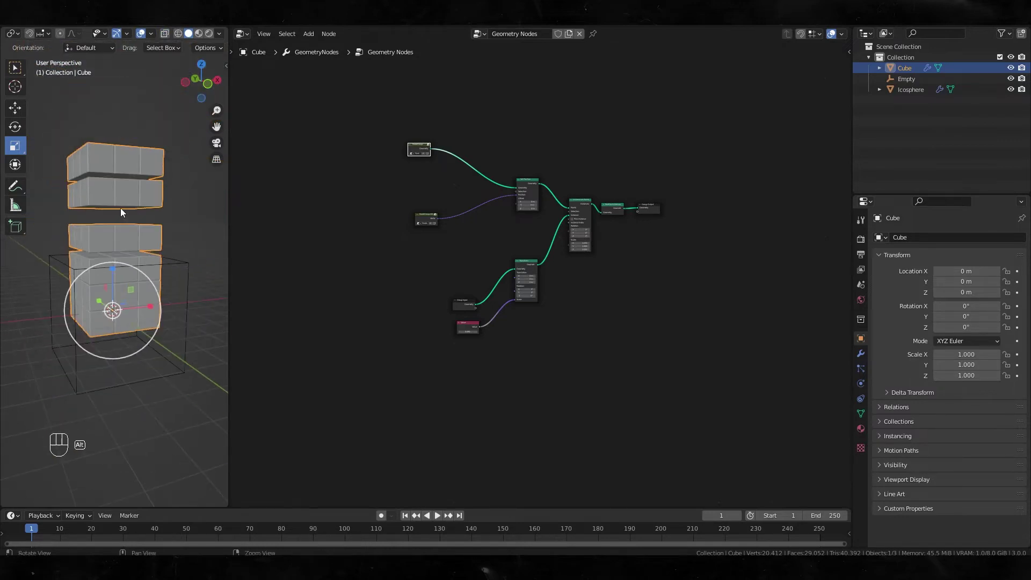
# Hide the Cube and add a Shrinkwrap modifier to the Icosphere.
pyautogui.click(1010, 68)
pyautogui.moveTo(122, 208)
pyautogui.mouseDown(button='middle')
pyautogui.moveTo(98, 241)
pyautogui.moveTo(132, 218)
pyautogui.mouseUp(button='middle')
pyautogui.click(911, 89)
pyautogui.click(860, 353)
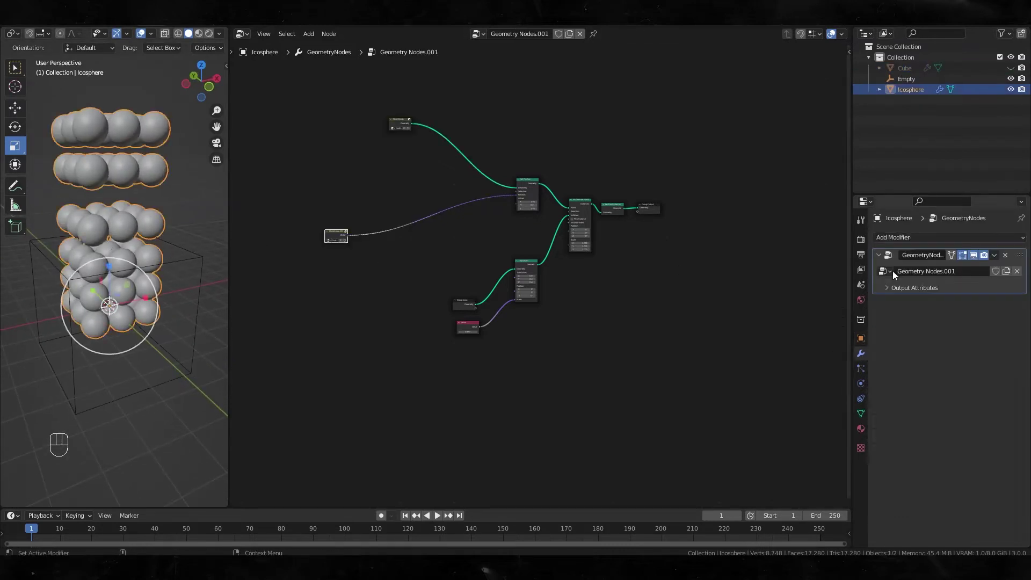
pyautogui.click(921, 236)
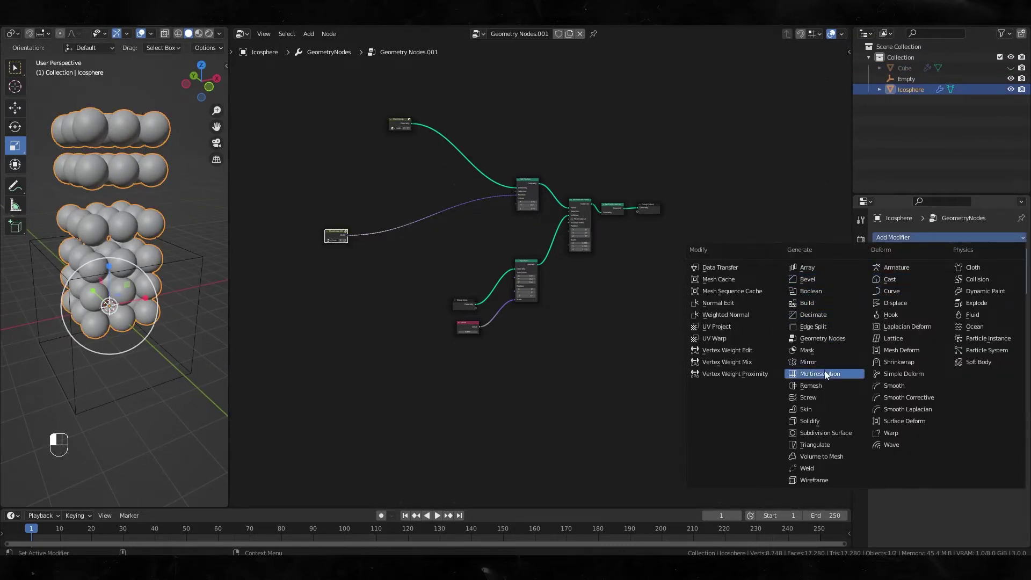
pyautogui.click(915, 364)
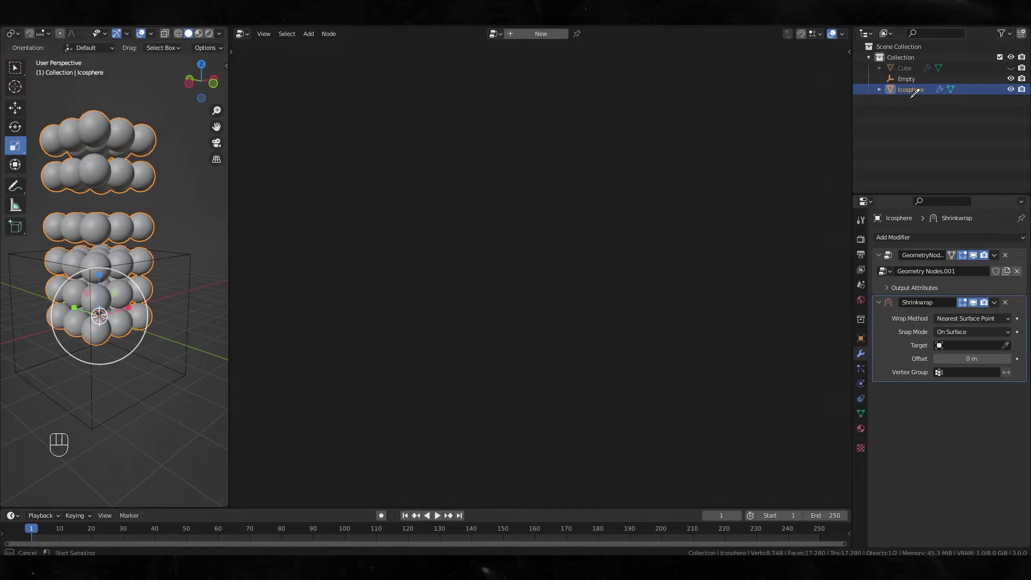
# Set the Shrinkwrap target to Cube and its wrap method to Nearest Vertex.
pyautogui.click(912, 67)
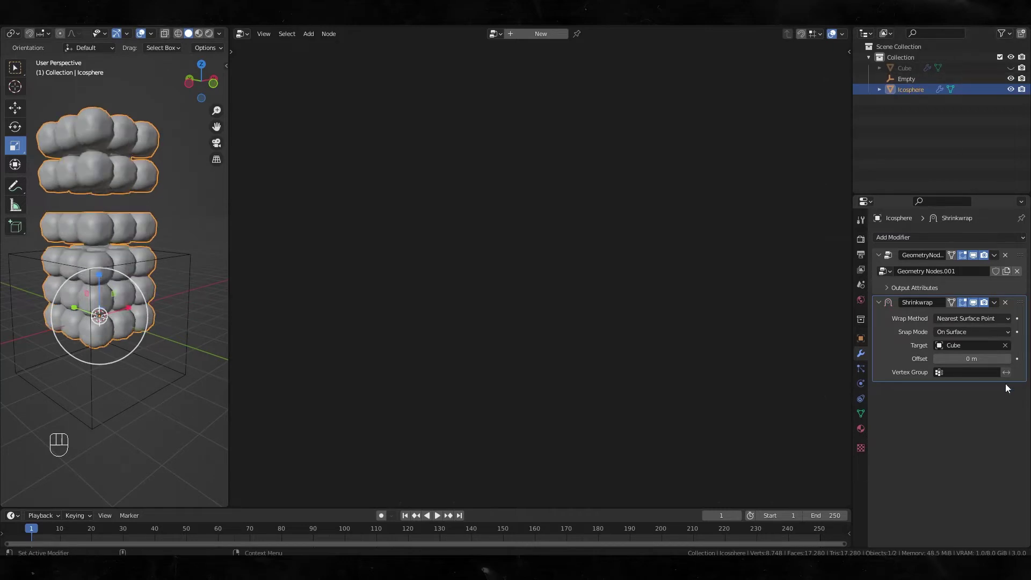
pyautogui.click(977, 319)
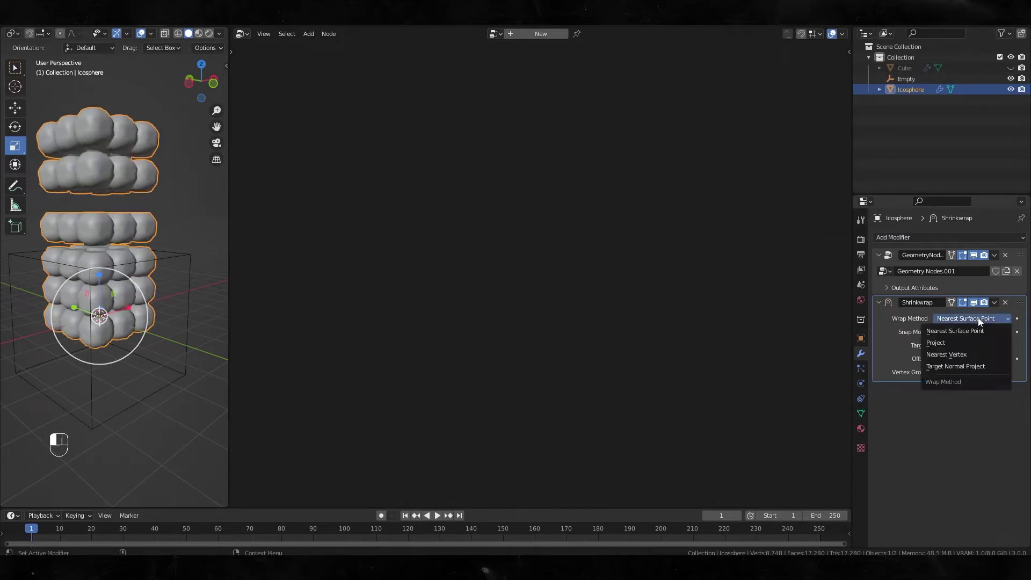
pyautogui.click(978, 354)
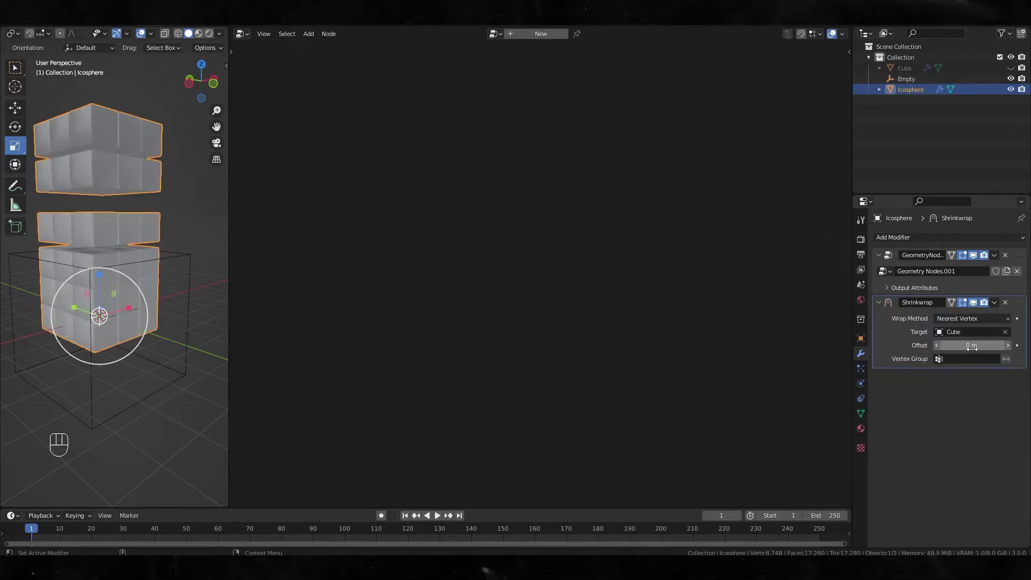
# Add a vertex group to the Icosphere and assign it to the Shrinkwrap modifier with its influence inverted.
pyautogui.click(861, 413)
pyautogui.click(1017, 271)
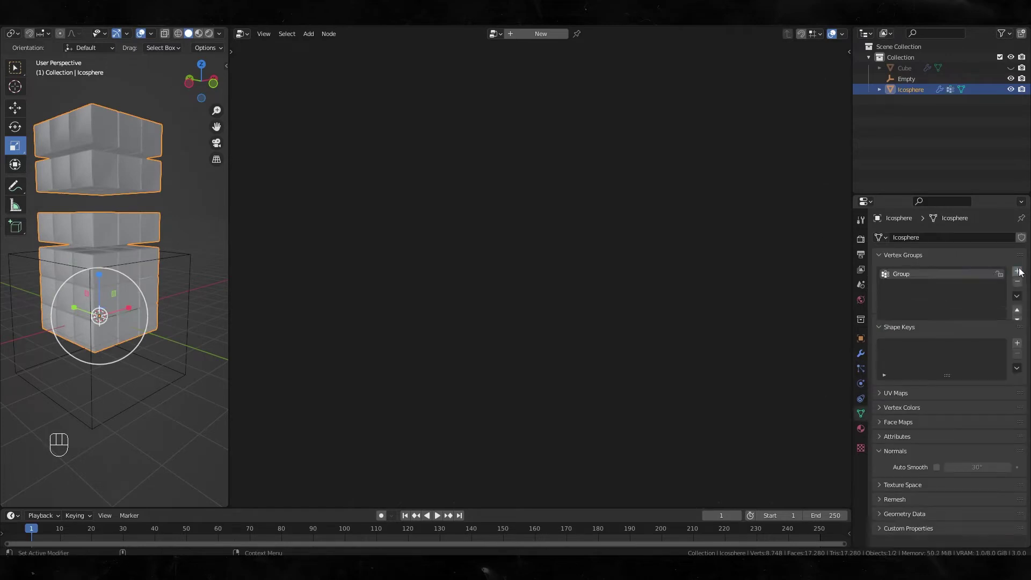
pyautogui.click(860, 353)
pyautogui.click(966, 359)
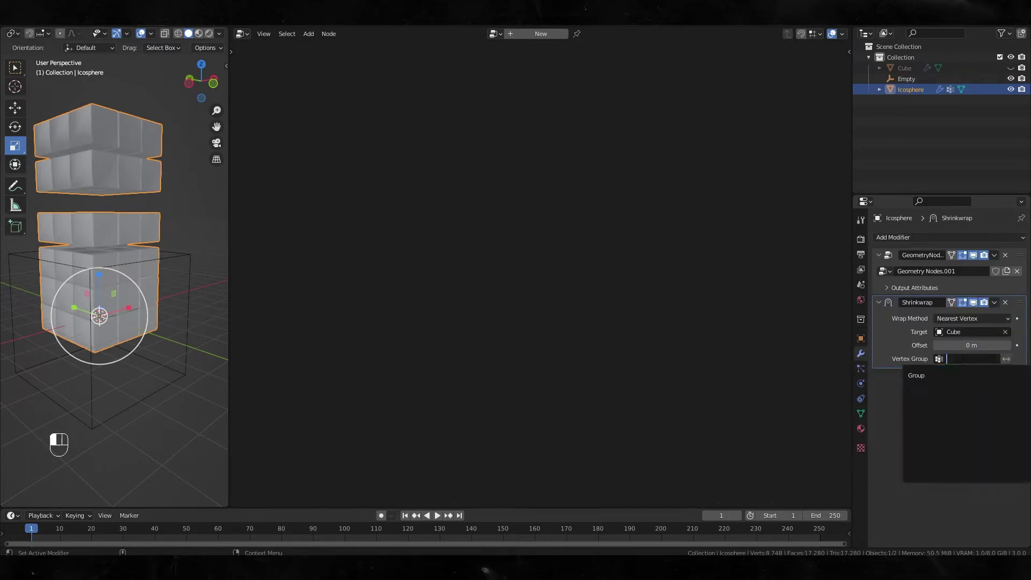
pyautogui.click(958, 375)
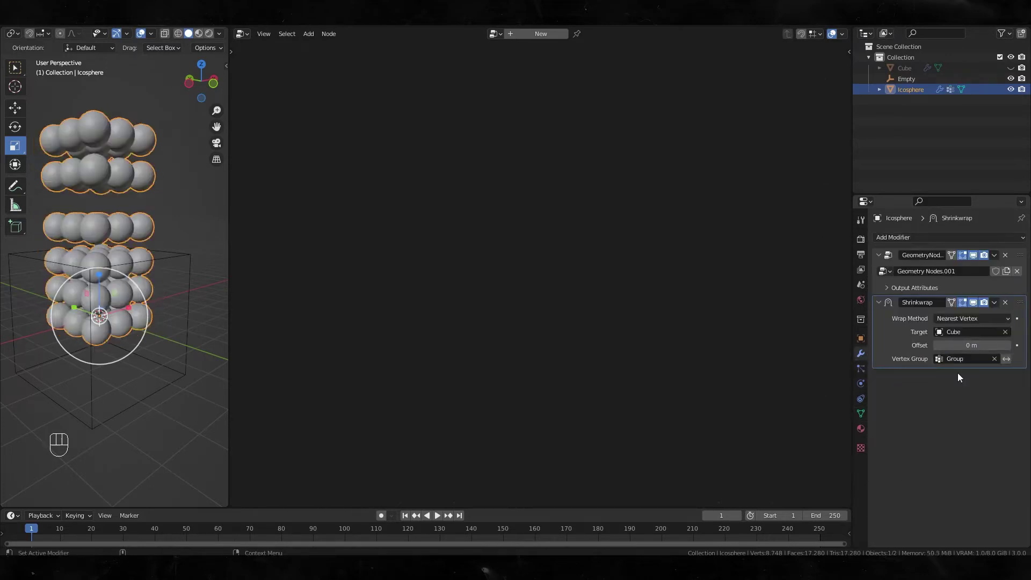
pyautogui.click(1006, 360)
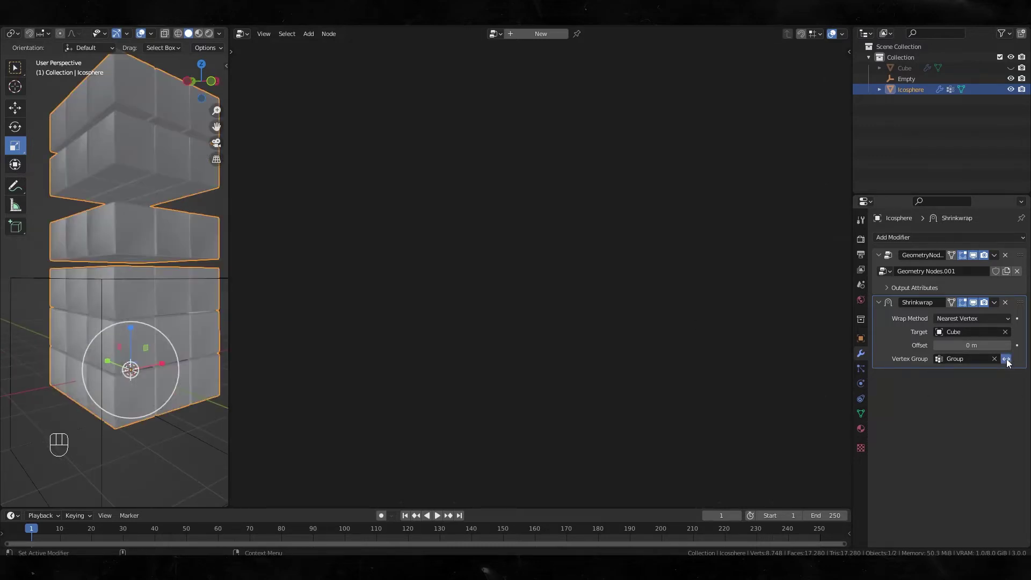
# Switch the Shrinkwrap vertex group's inversion off and on repeatedly to compare the sphere and cube shapes.
pyautogui.click(1006, 359)
pyautogui.click(1006, 359)
pyautogui.click(1006, 359)
pyautogui.click(1006, 359)
pyautogui.click(1005, 360)
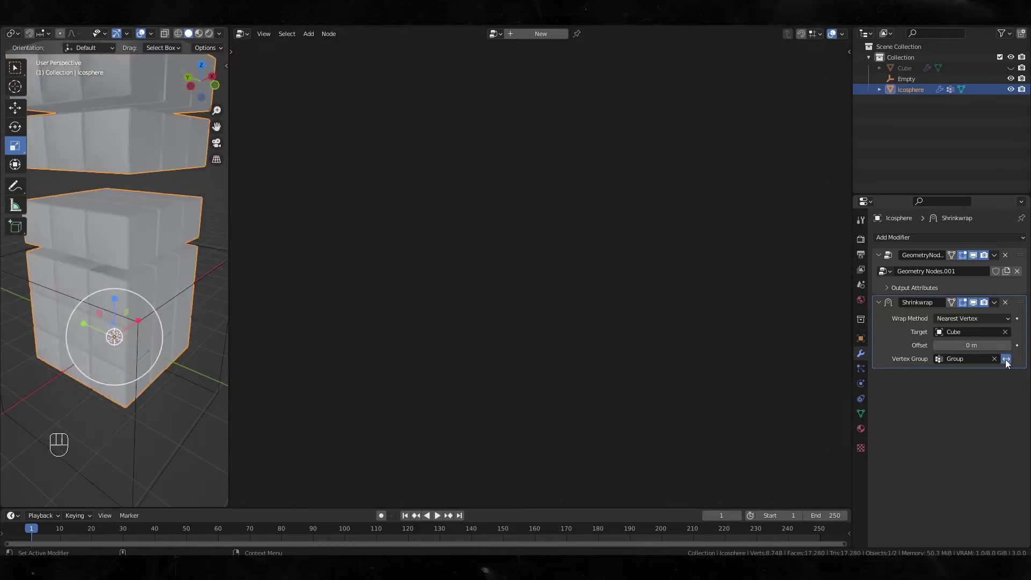
pyautogui.click(1006, 359)
pyautogui.click(1005, 360)
pyautogui.click(1006, 360)
pyautogui.click(1007, 359)
pyautogui.click(1006, 359)
pyautogui.click(1007, 359)
pyautogui.click(1007, 359)
pyautogui.click(1006, 359)
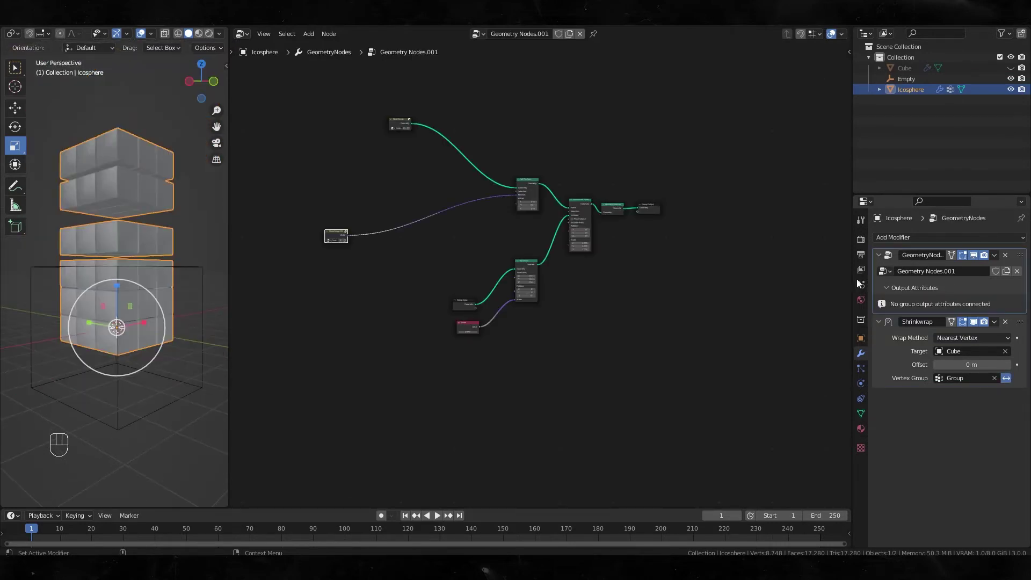
pyautogui.scroll(3, 576, 247)
pyautogui.moveTo(625, 307); pyautogui.dragTo(616, 311, button='middle')
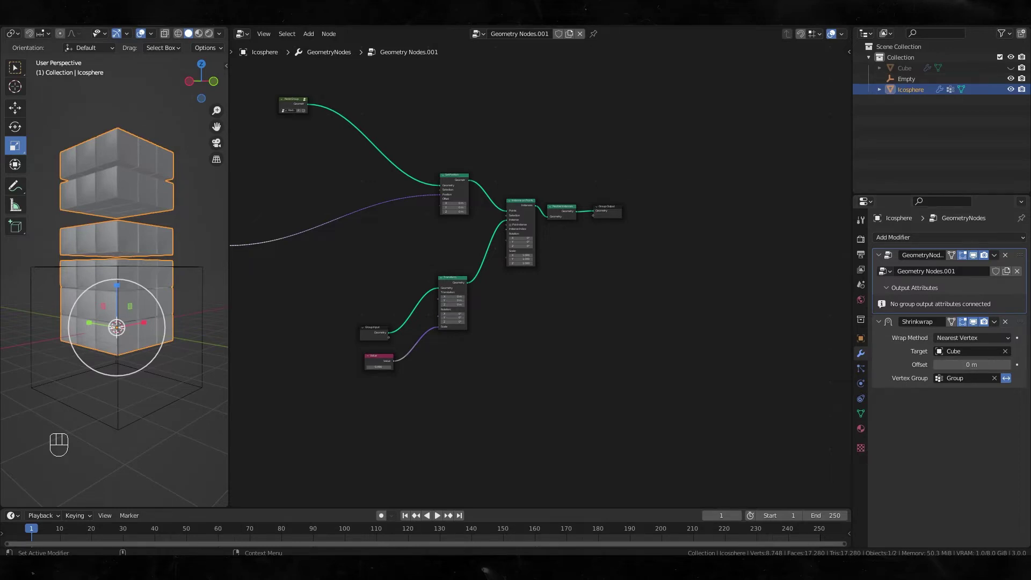
# Spread the end of the node tree apart, moving Instance on Points back and Realize Instances next to the Group Output.
pyautogui.moveTo(532, 288); pyautogui.dragTo(472, 210)
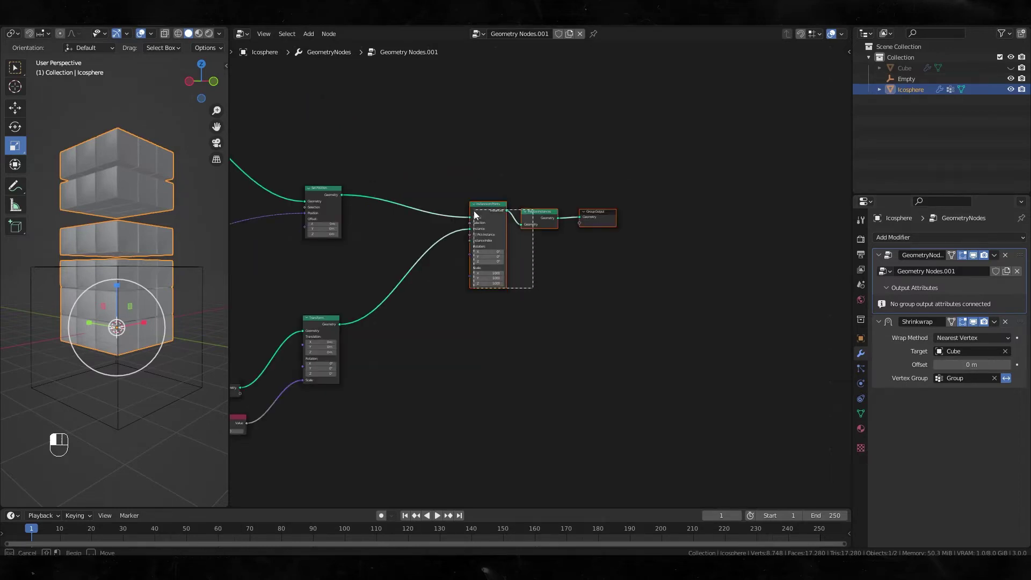
pyautogui.moveTo(477, 212); pyautogui.dragTo(419, 210)
pyautogui.click(486, 216)
pyautogui.press('w')
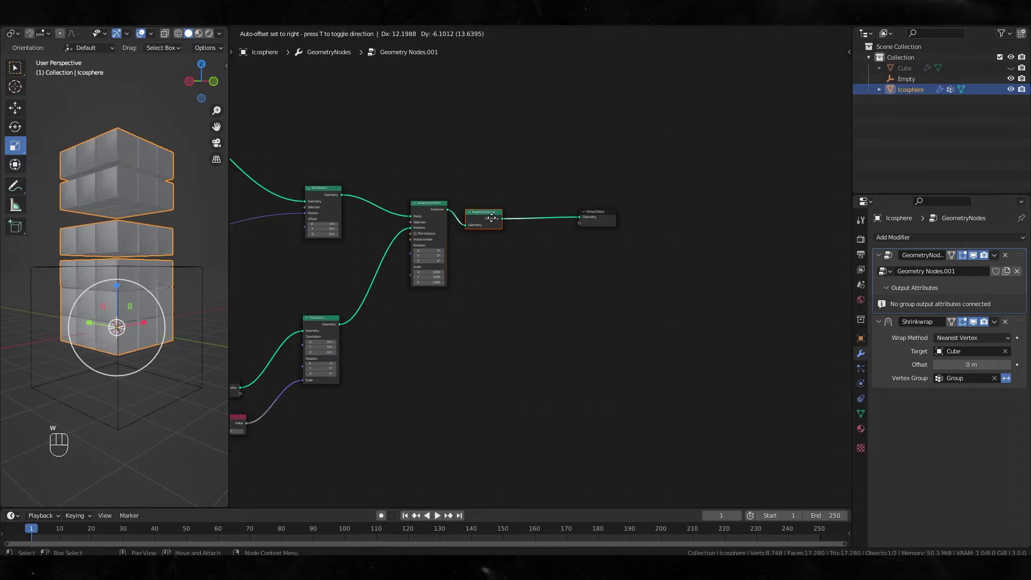
pyautogui.moveTo(491, 218); pyautogui.dragTo(553, 218)
pyautogui.scroll(3, 494, 247)
# Add an Instances to Points node and feed it the instances from Instance on Points.
pyautogui.press('Tab')
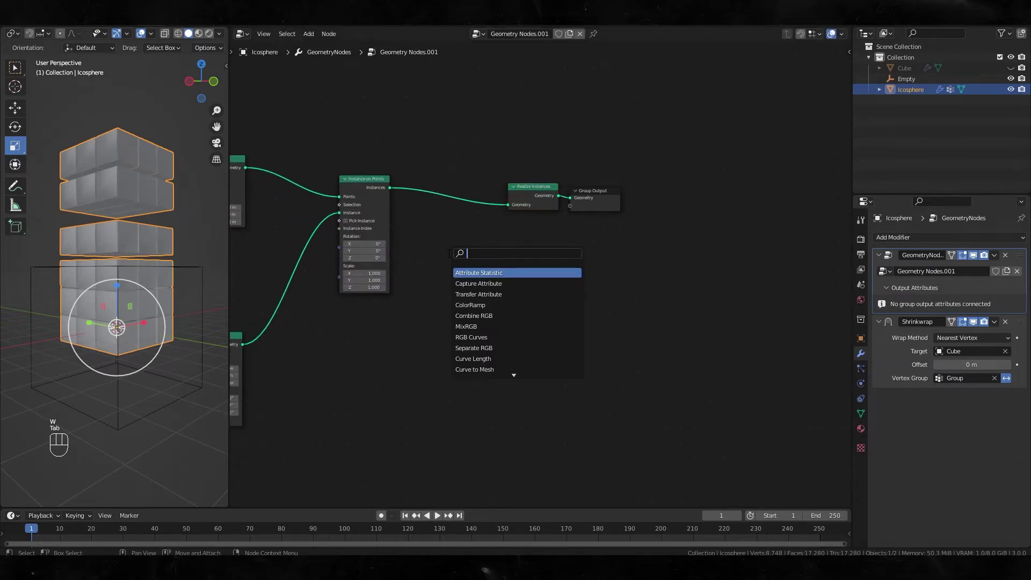
pyautogui.write('ins')
pyautogui.press('Down')
pyautogui.press('Down')
pyautogui.press('Down')
pyautogui.press('Down')
pyautogui.press('Return')
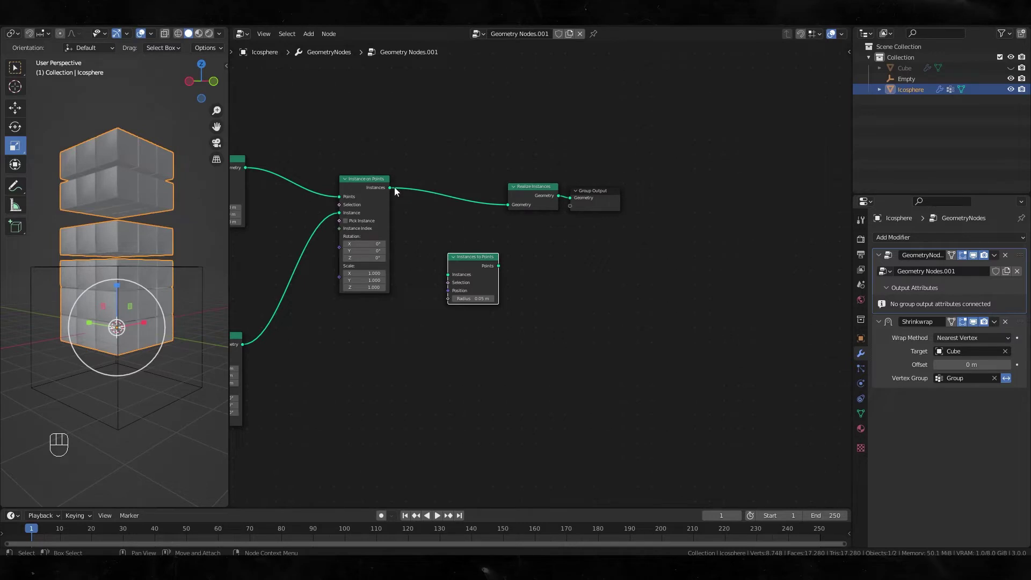
pyautogui.moveTo(391, 187); pyautogui.dragTo(447, 274)
# Add a Transfer Attribute node set to Nearest and Point, with the points from Instances to Points as its target.
pyautogui.moveTo(548, 306); pyautogui.dragTo(507, 293, button='middle')
pyautogui.press('Tab')
pyautogui.write('tra')
pyautogui.click(548, 323)
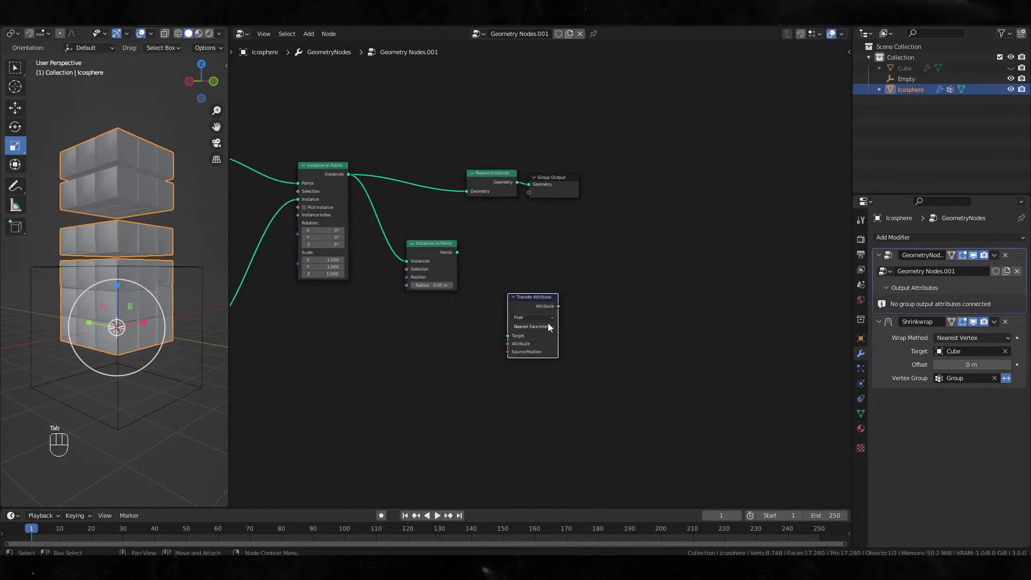
pyautogui.click(540, 285)
pyautogui.moveTo(457, 253); pyautogui.dragTo(506, 299)
pyautogui.scroll(3, 536, 300)
pyautogui.click(499, 302)
pyautogui.click(507, 338)
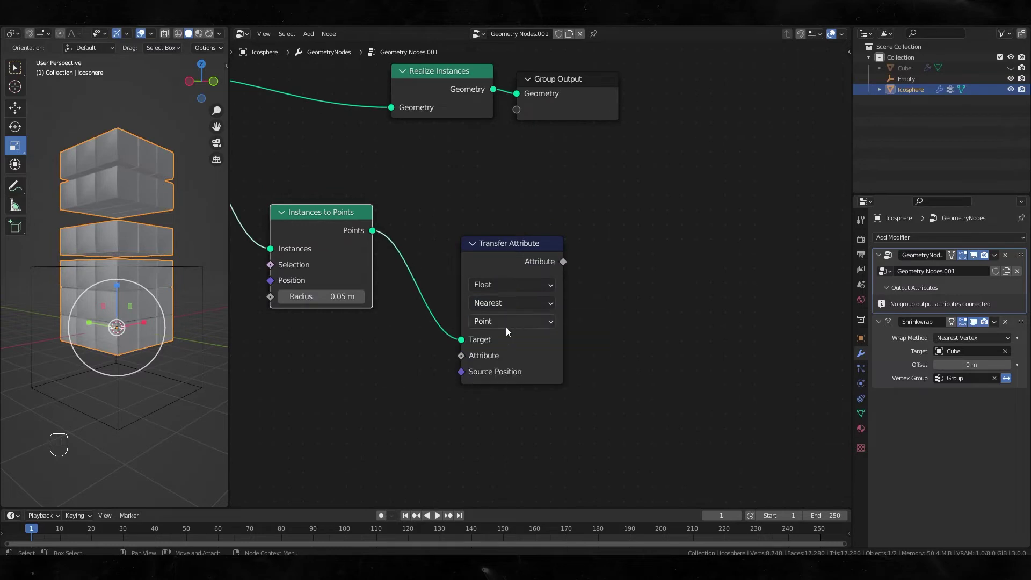
# Feed the Transfer Attribute into a new ColorRamp running from white to black with Ease interpolation.
pyautogui.scroll(-3, 537, 322)
pyautogui.press('Tab')
pyautogui.write('color')
pyautogui.press('Return')
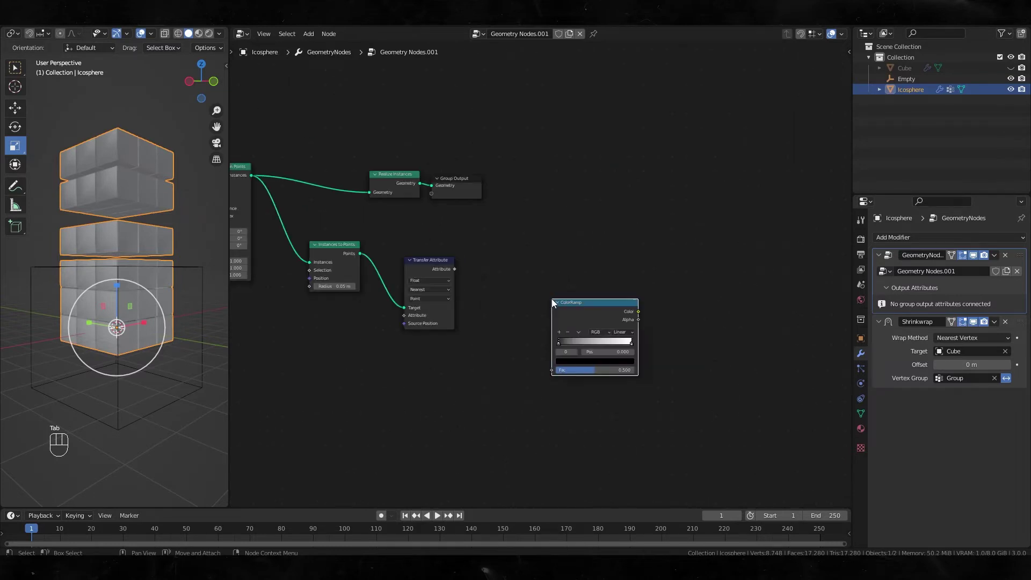
pyautogui.click(552, 299)
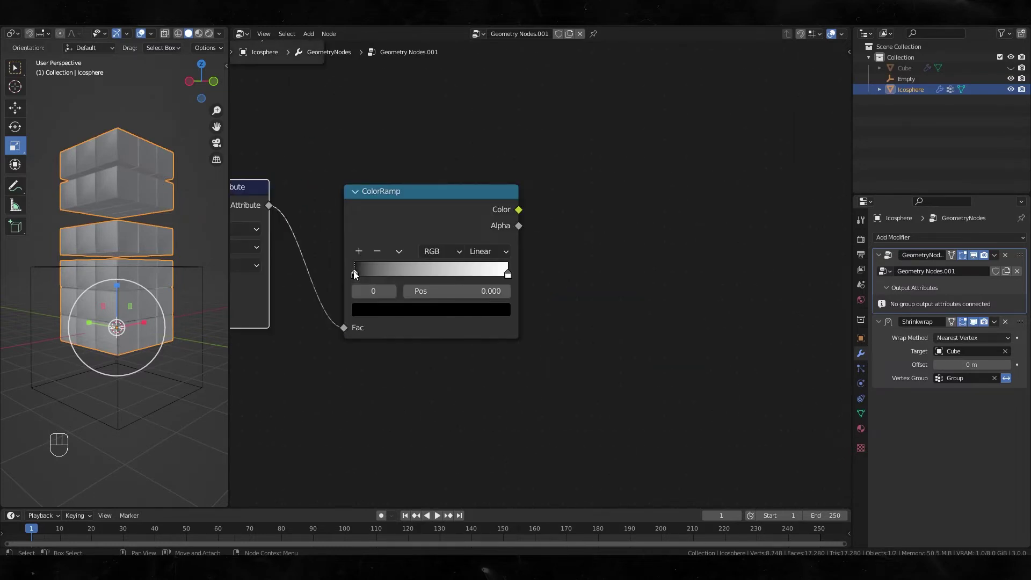
pyautogui.moveTo(355, 273)
pyautogui.mouseDown()
pyautogui.moveTo(500, 273)
pyautogui.moveTo(336, 272)
pyautogui.mouseUp()
pyautogui.moveTo(479, 274); pyautogui.dragTo(520, 265)
pyautogui.click(486, 251)
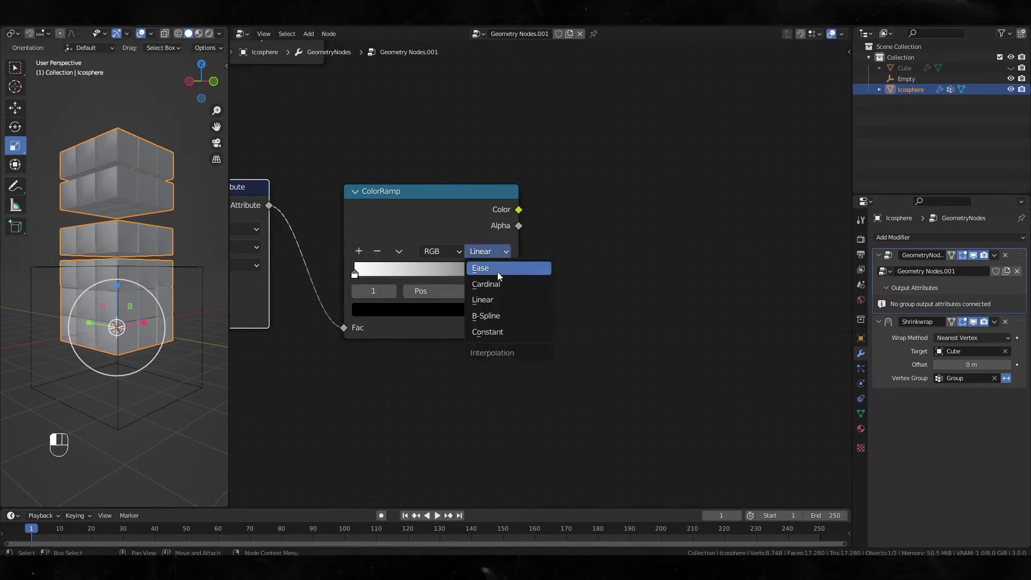
pyautogui.click(499, 274)
# Add a Separate XYZ node and connect the ColorRamp's color to its vector input.
pyautogui.scroll(-3, 559, 212)
pyautogui.press('Tab')
pyautogui.write('se')
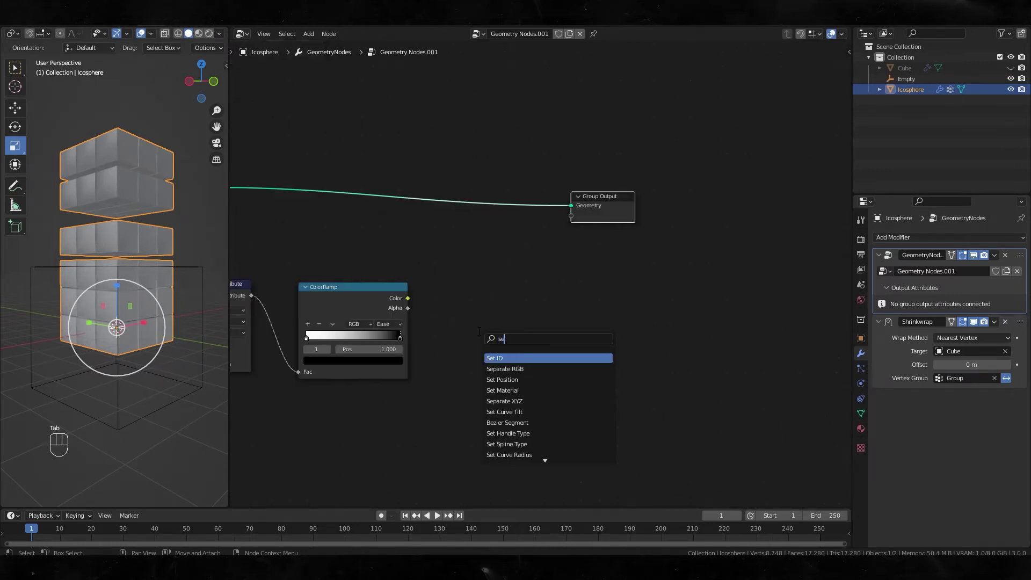
pyautogui.write('pa')
pyautogui.press('Down')
pyautogui.press('Return')
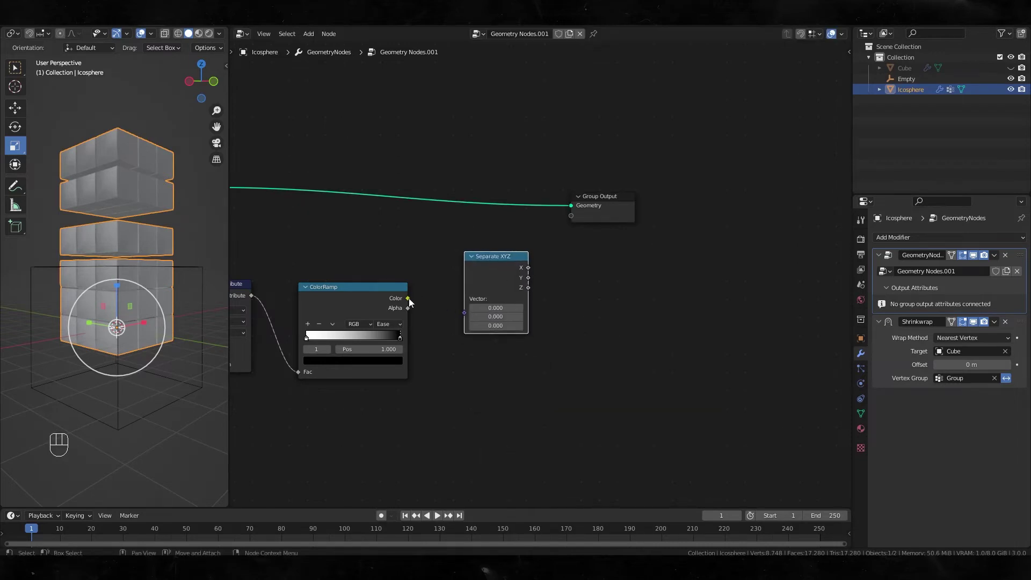
pyautogui.moveTo(408, 298); pyautogui.dragTo(463, 312)
# Expose the Separate XYZ's Z value on the Group Output and assign that output attribute to the Group vertex group.
pyautogui.keyDown('shift'); pyautogui.moveTo(529, 293); pyautogui.dragTo(485, 320, button='middle'); pyautogui.keyUp('shift')
pyautogui.moveTo(467, 324); pyautogui.dragTo(570, 204)
pyautogui.click(956, 303)
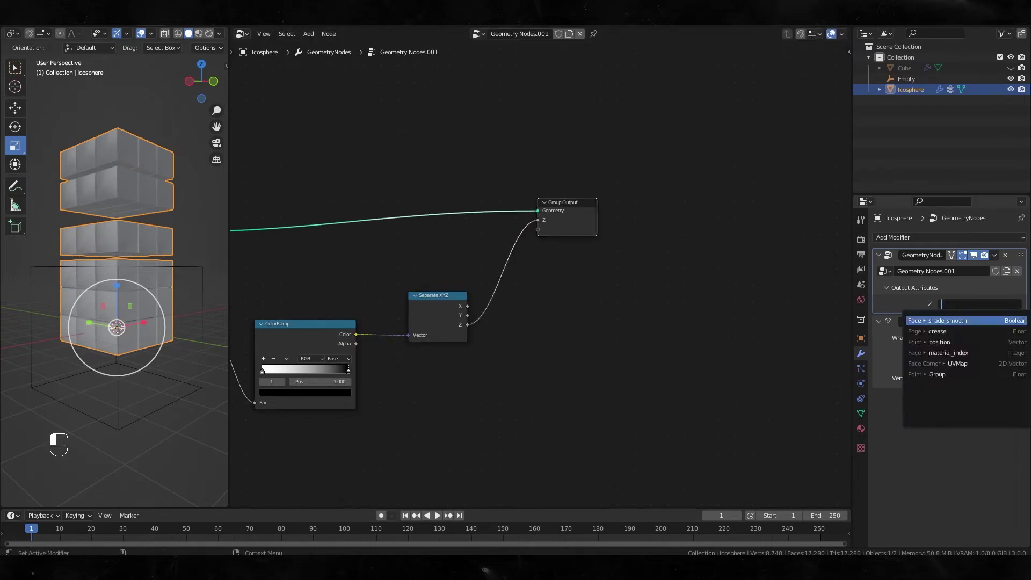
pyautogui.click(957, 374)
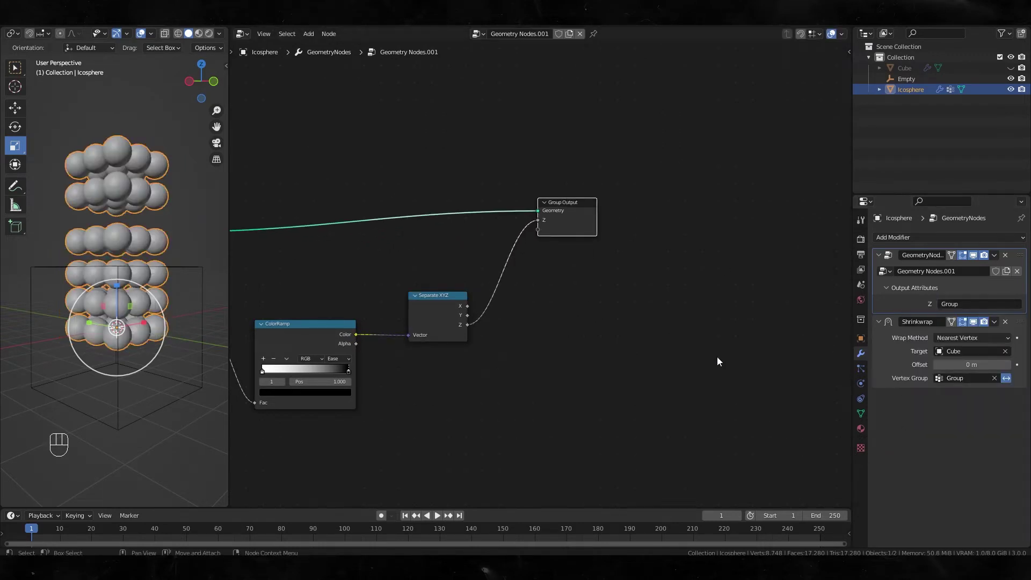
# Move the Group Input, Value and Transform nodes down, away from the main chain, to free up space.
pyautogui.scroll(-4, 632, 315)
pyautogui.moveTo(446, 366); pyautogui.dragTo(666, 325, button='middle')
pyautogui.moveTo(478, 329); pyautogui.dragTo(573, 305, button='middle')
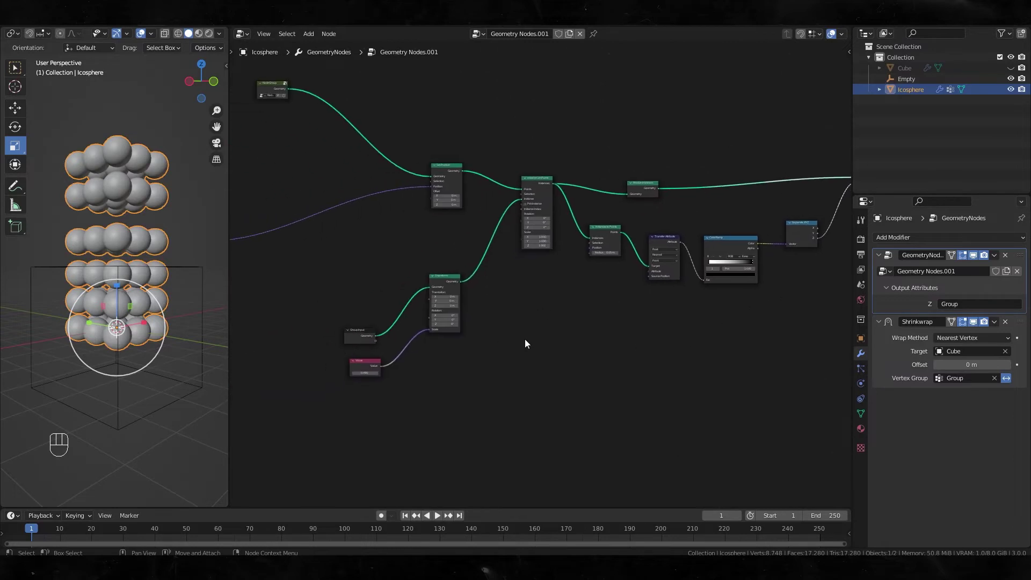
pyautogui.moveTo(714, 279); pyautogui.dragTo(499, 328, button='middle')
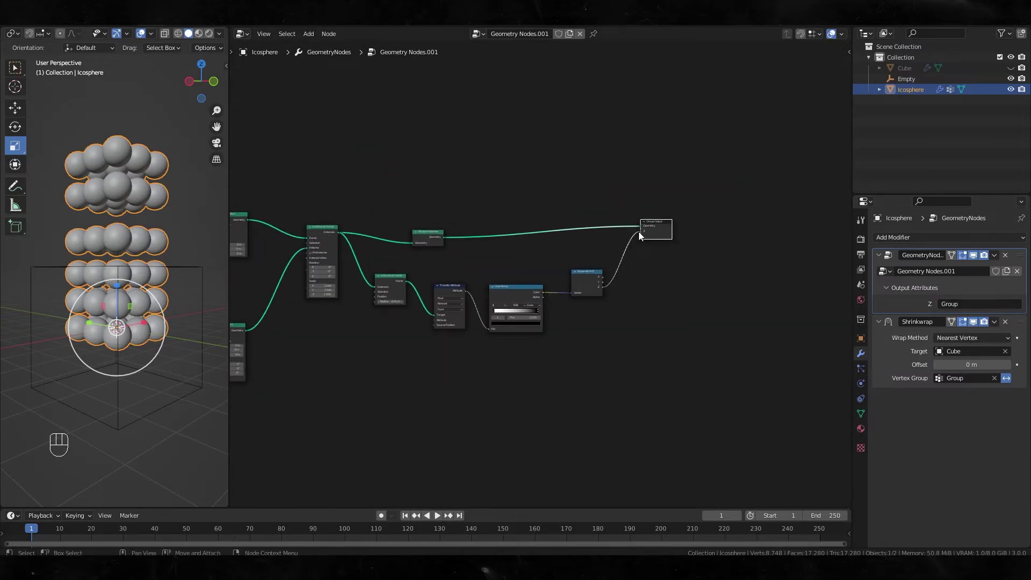
pyautogui.moveTo(638, 231); pyautogui.dragTo(604, 278)
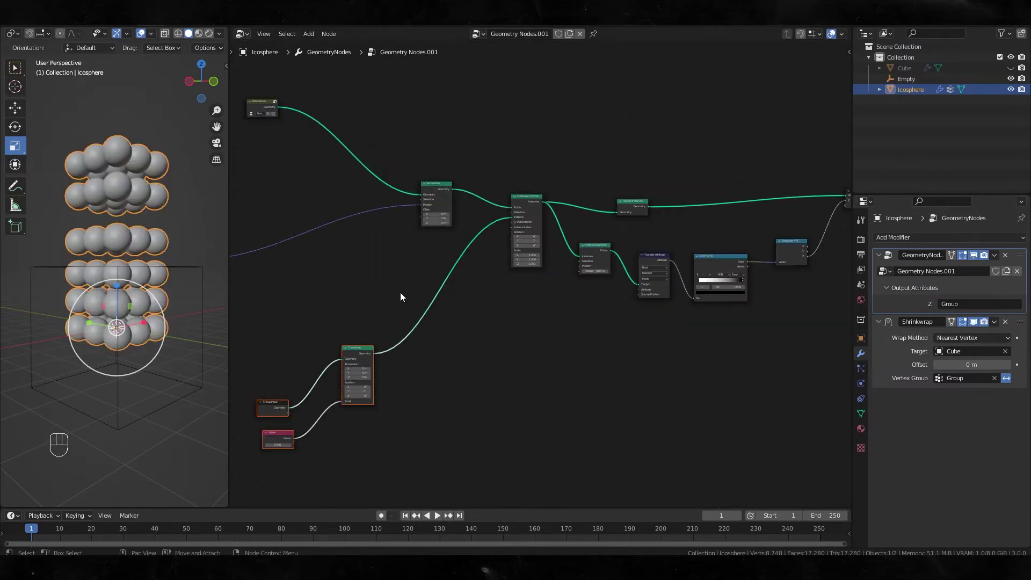
# Open NodeGroup.001 and move its Position, Object Info and Subtract nodes below the rest of the chain.
pyautogui.moveTo(400, 292); pyautogui.dragTo(668, 317, button='middle')
pyautogui.scroll(8, 460, 315)
pyautogui.moveTo(356, 325); pyautogui.dragTo(475, 237, button='middle')
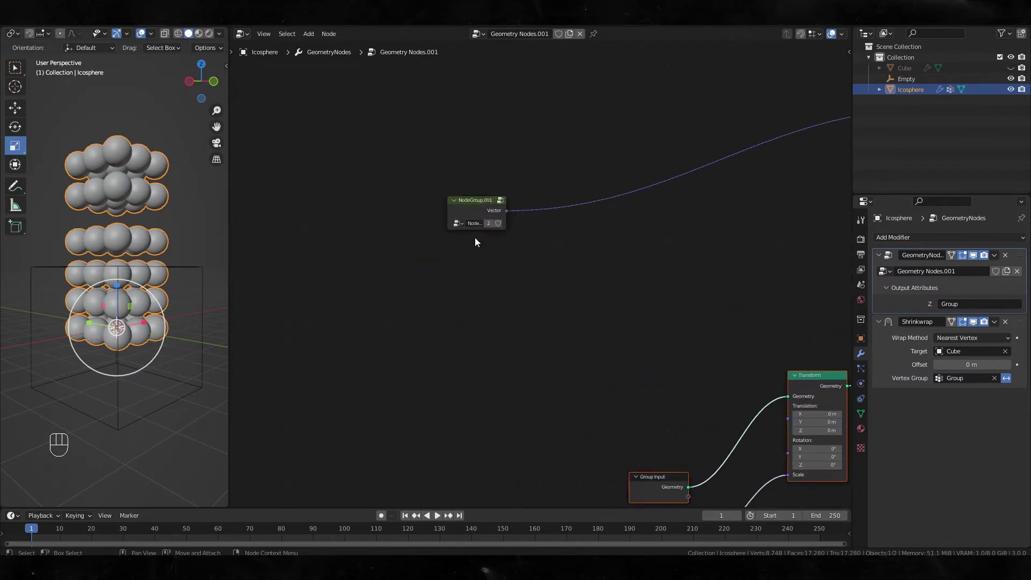
pyautogui.scroll(1, 475, 237)
pyautogui.click(467, 206)
pyautogui.press('Tab')
pyautogui.scroll(-4, 396, 317)
pyautogui.moveTo(412, 364); pyautogui.dragTo(302, 178)
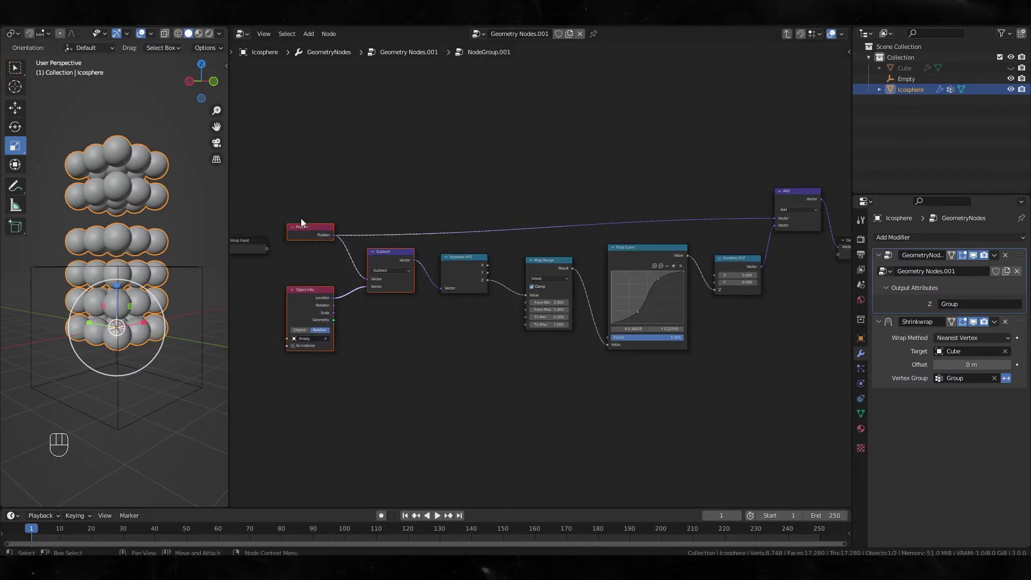
pyautogui.moveTo(301, 225); pyautogui.dragTo(274, 339)
pyautogui.press('w')
# Move the Group Output down, expose the Subtract vector as a second output, and leave the node group.
pyautogui.moveTo(666, 380); pyautogui.dragTo(540, 306, button='middle')
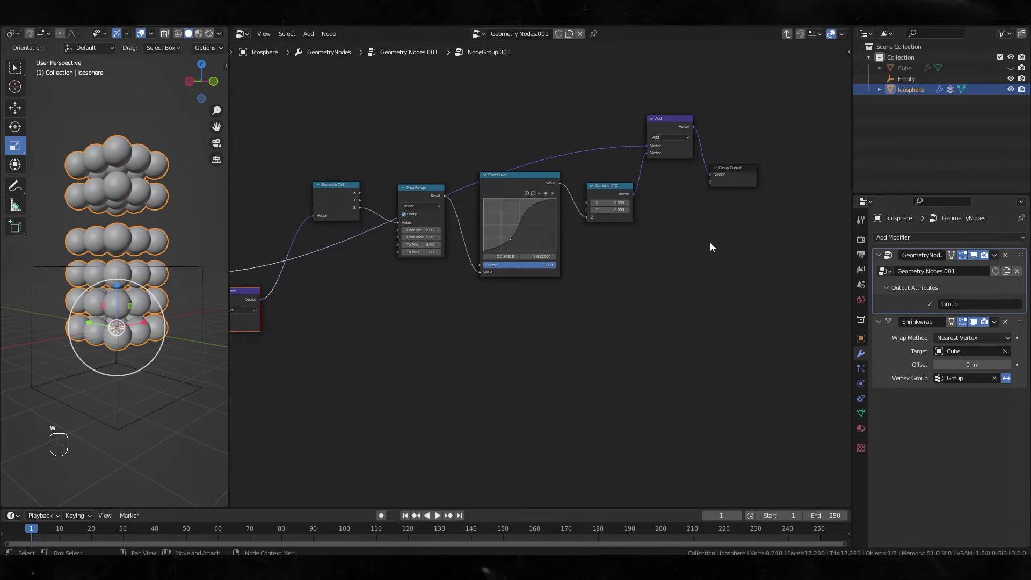
pyautogui.moveTo(742, 184); pyautogui.dragTo(781, 324)
pyautogui.moveTo(409, 325); pyautogui.dragTo(452, 312, button='middle')
pyautogui.moveTo(302, 285); pyautogui.dragTo(788, 296)
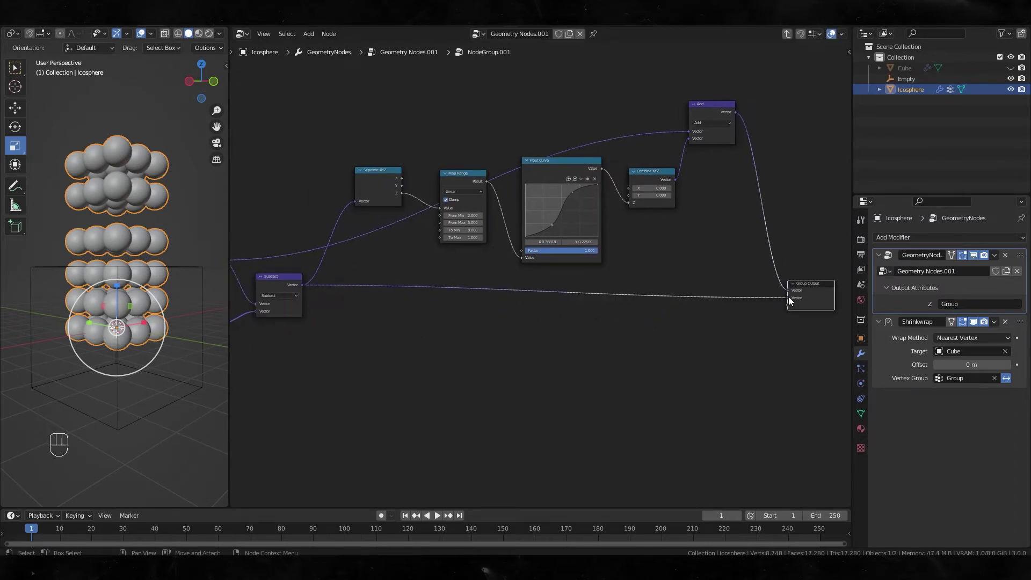
pyautogui.press('Tab')
pyautogui.scroll(3, 563, 242)
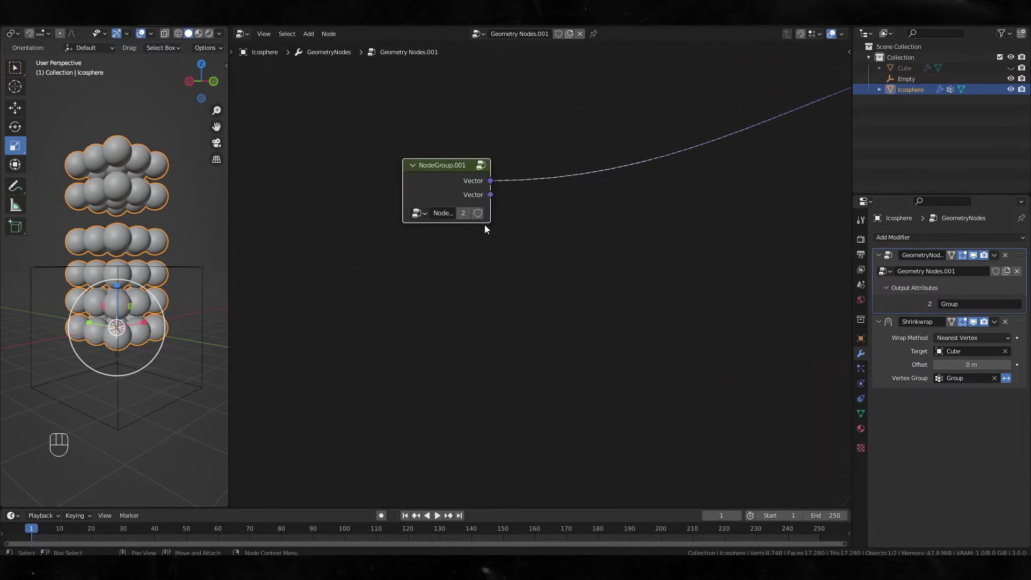
# Add a Separate XYZ node beside the Transform node and connect NodeGroup.001's second Vector output to it.
pyautogui.moveTo(488, 194); pyautogui.dragTo(569, 252)
pyautogui.scroll(-2, 612, 290)
pyautogui.moveTo(623, 292); pyautogui.dragTo(468, 278, button='middle')
pyautogui.scroll(-5, 468, 278)
pyautogui.moveTo(577, 275); pyautogui.dragTo(417, 257, button='middle')
pyautogui.press('Tab')
pyautogui.write('sepa')
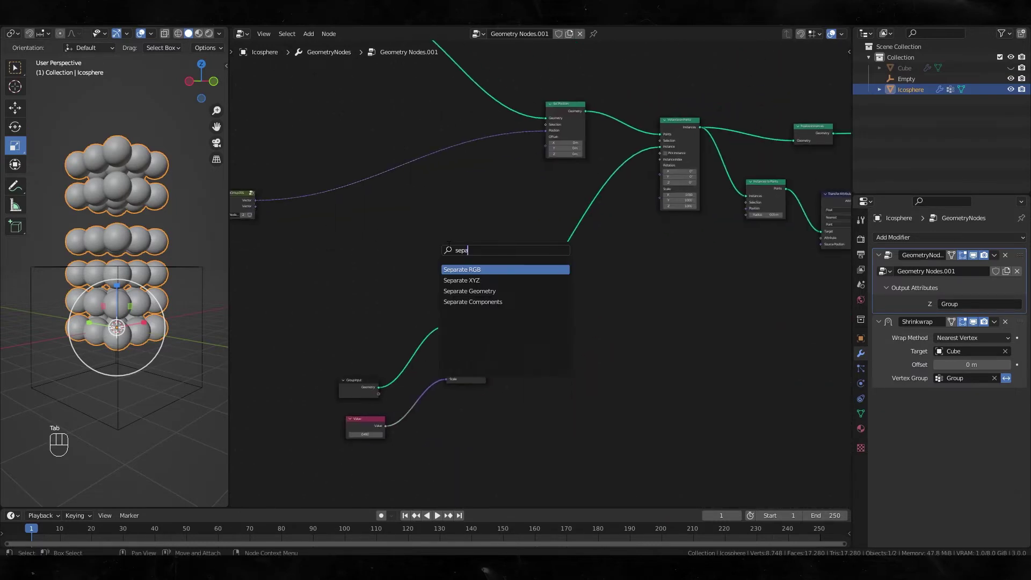
pyautogui.press('Down')
pyautogui.press('Return')
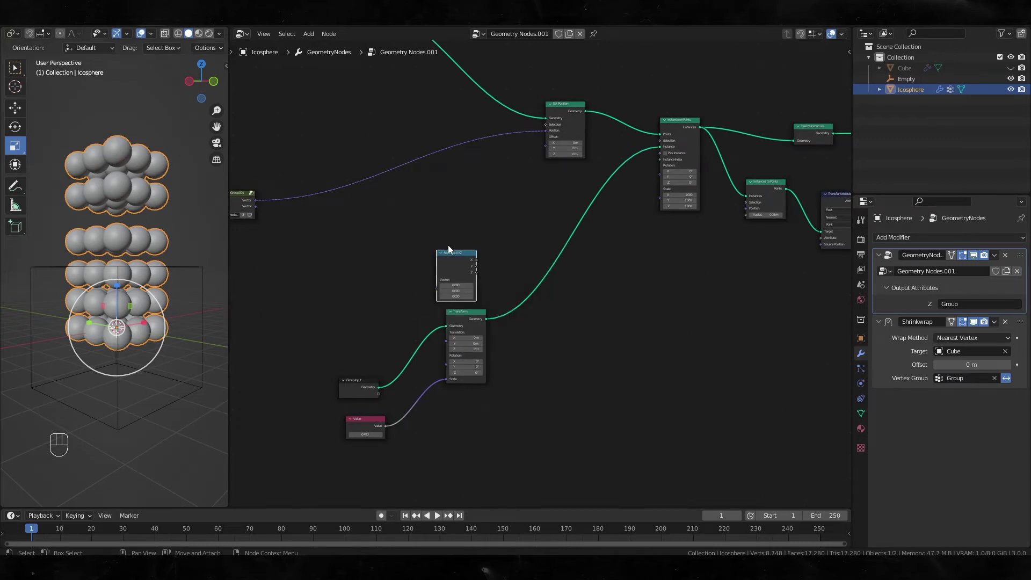
pyautogui.moveTo(449, 249); pyautogui.dragTo(433, 208)
pyautogui.moveTo(257, 206); pyautogui.dragTo(426, 245)
# Add a Map Range node and place it beside the new Separate XYZ.
pyautogui.scroll(3, 559, 237)
pyautogui.press('Tab')
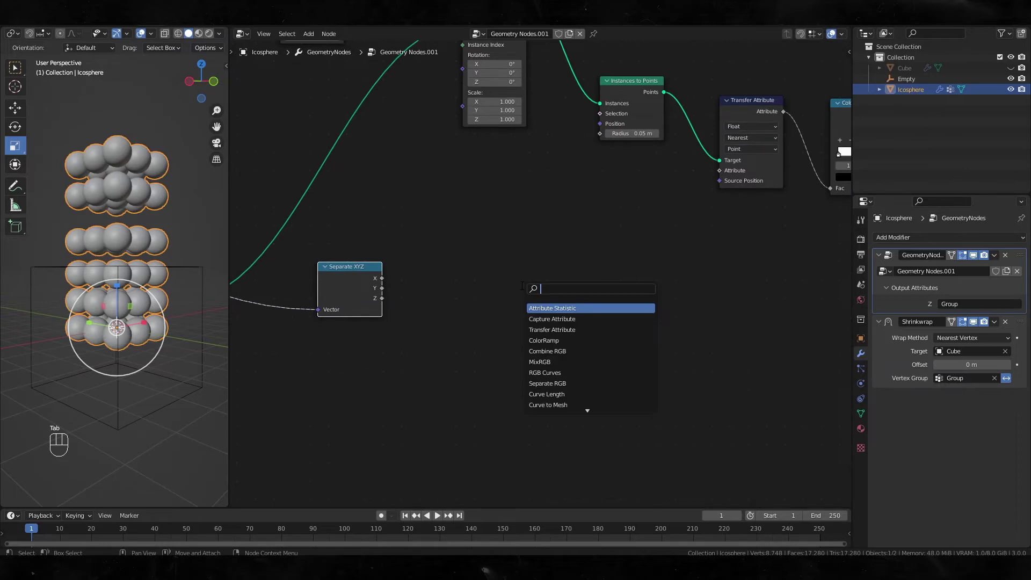
pyautogui.write('map')
pyautogui.press('Return')
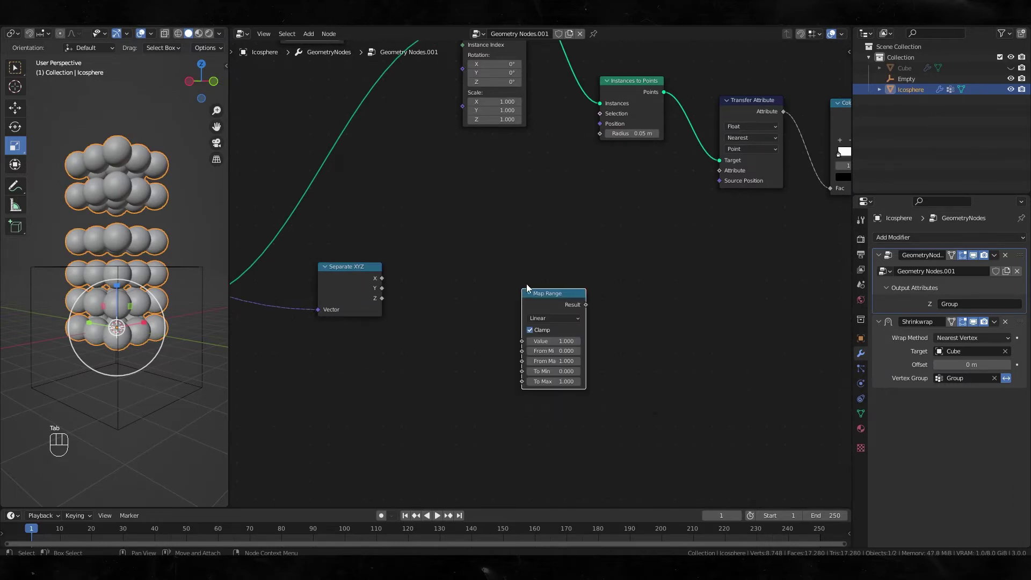
pyautogui.click(442, 259)
# Add a Float Curve and chain the Separate XYZ's Z through Map Range and Float Curve into the Transfer Attribute's Attribute input.
pyautogui.press('Tab')
pyautogui.write('cur')
pyautogui.scroll(-5, 584, 309)
pyautogui.press('Return')
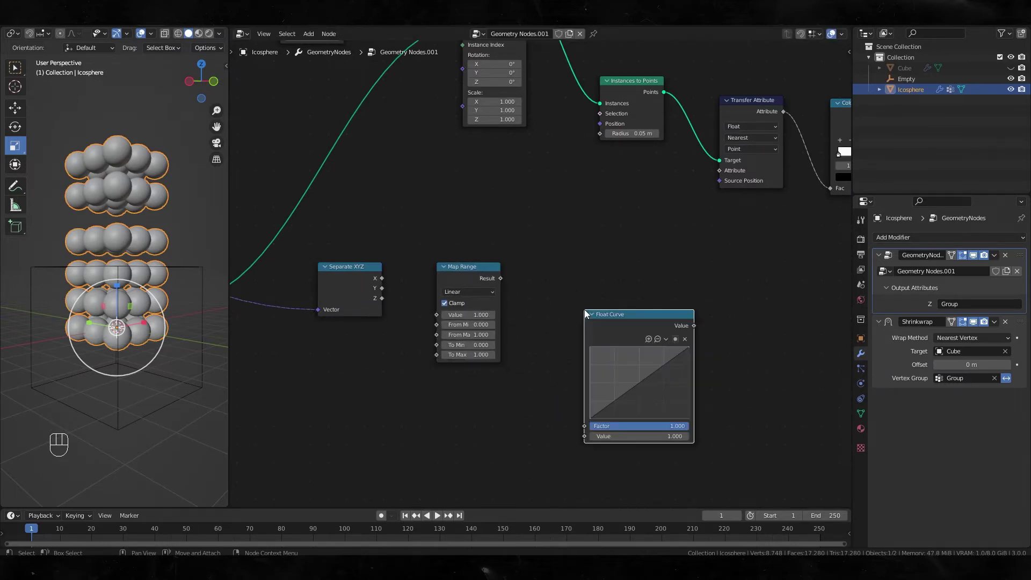
pyautogui.moveTo(621, 316); pyautogui.dragTo(603, 284)
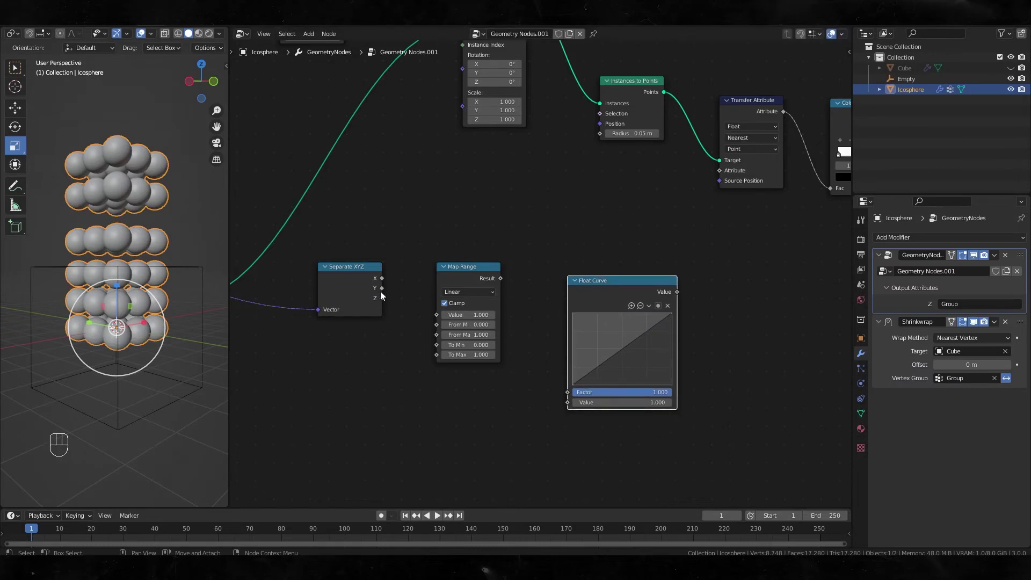
pyautogui.moveTo(382, 297); pyautogui.dragTo(436, 314)
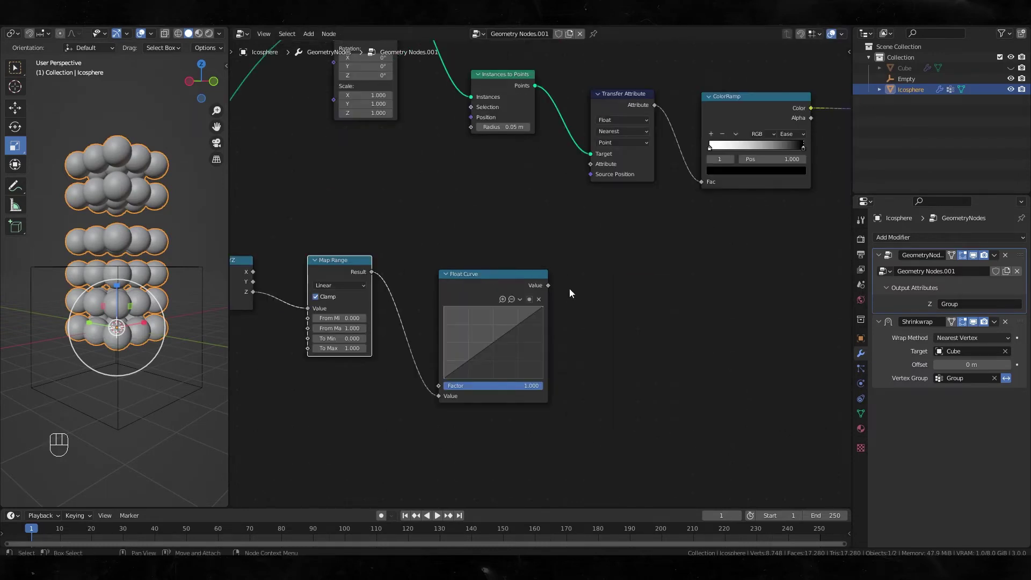
pyautogui.moveTo(501, 277); pyautogui.dragTo(591, 163)
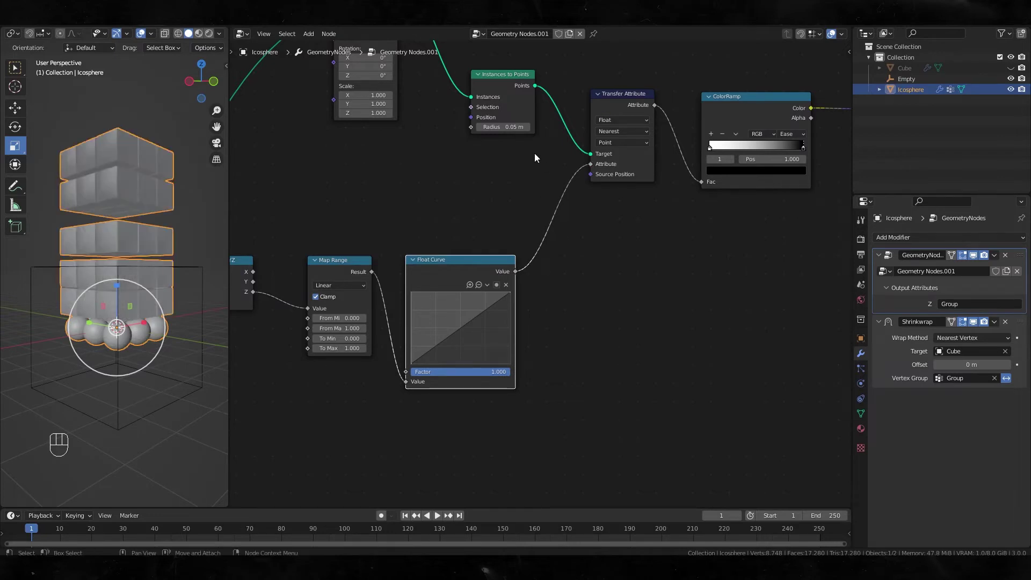
# Set the Map Range's From Max to 3.
pyautogui.moveTo(460, 228); pyautogui.dragTo(625, 170, button='middle')
pyautogui.scroll(7, 625, 170)
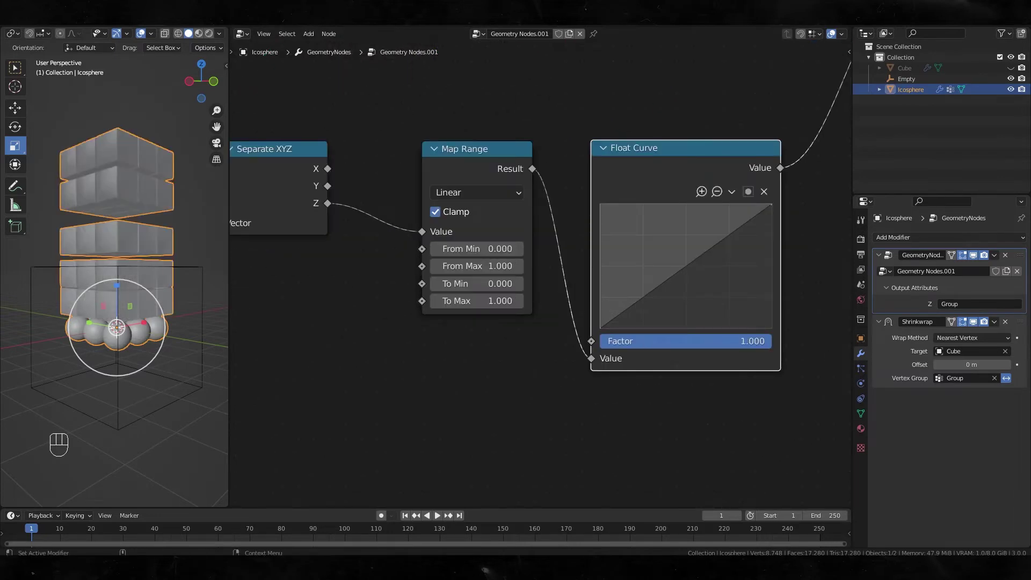
pyautogui.click(485, 265)
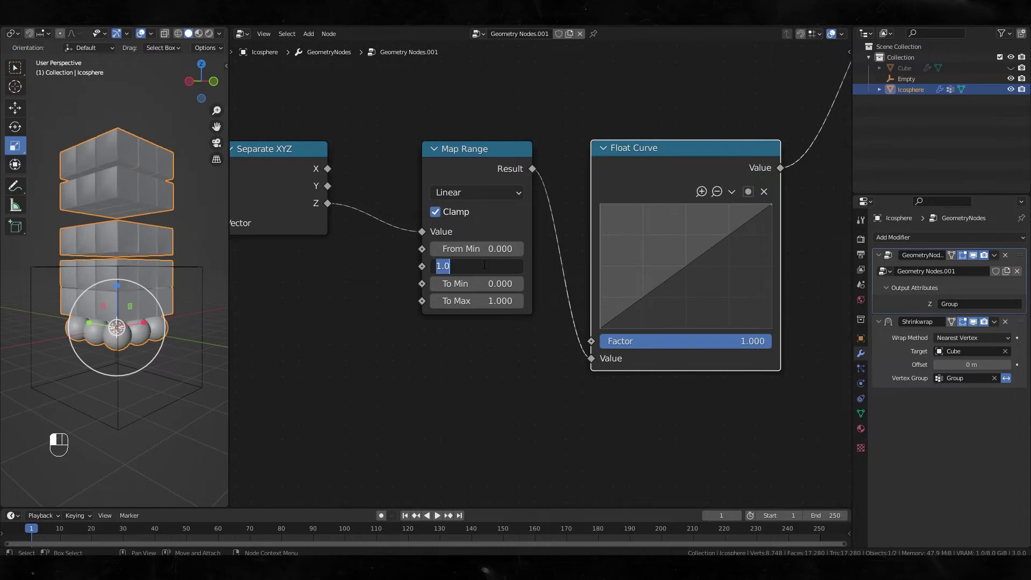
pyautogui.write('30')
pyautogui.press('Return')
pyautogui.click(478, 265)
pyautogui.write('3')
pyautogui.press('Return')
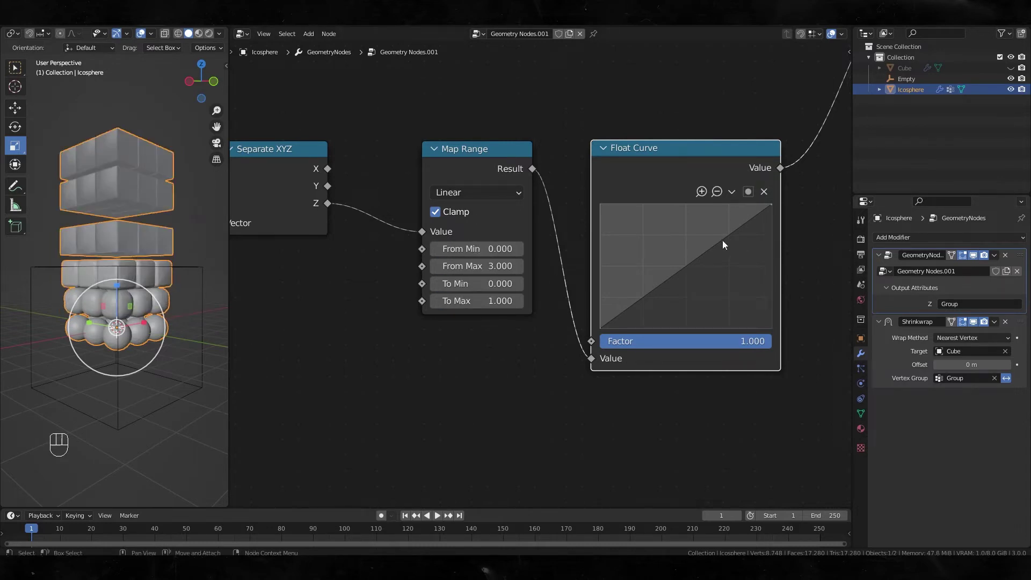
# Shape the Float Curve into an S-curve with a raised upper point and a lower point at about X 0.36, Y 0.23.
pyautogui.moveTo(723, 240); pyautogui.dragTo(718, 226)
pyautogui.moveTo(654, 278); pyautogui.dragTo(663, 301)
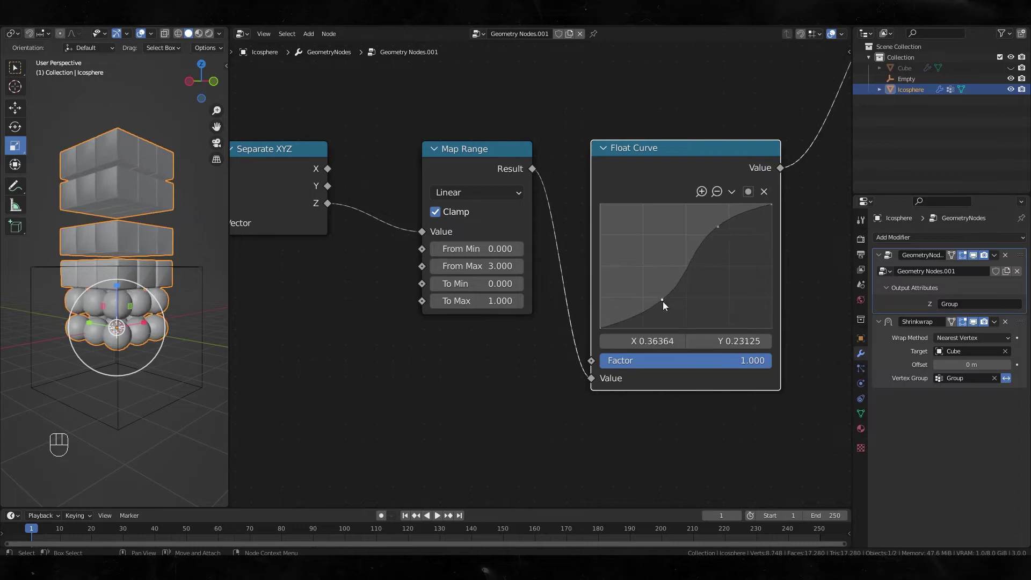
pyautogui.scroll(-9, 480, 354)
pyautogui.moveTo(750, 293); pyautogui.dragTo(552, 350, button='middle')
pyautogui.scroll(-4, 694, 320)
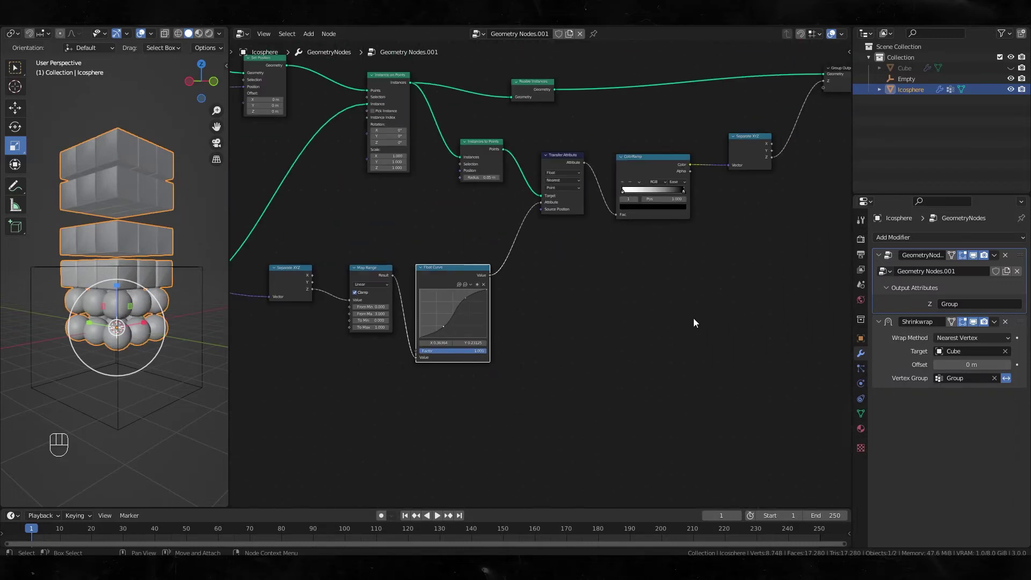
pyautogui.moveTo(826, 328); pyautogui.dragTo(695, 343, button='middle')
pyautogui.moveTo(657, 261); pyautogui.dragTo(592, 286, button='middle')
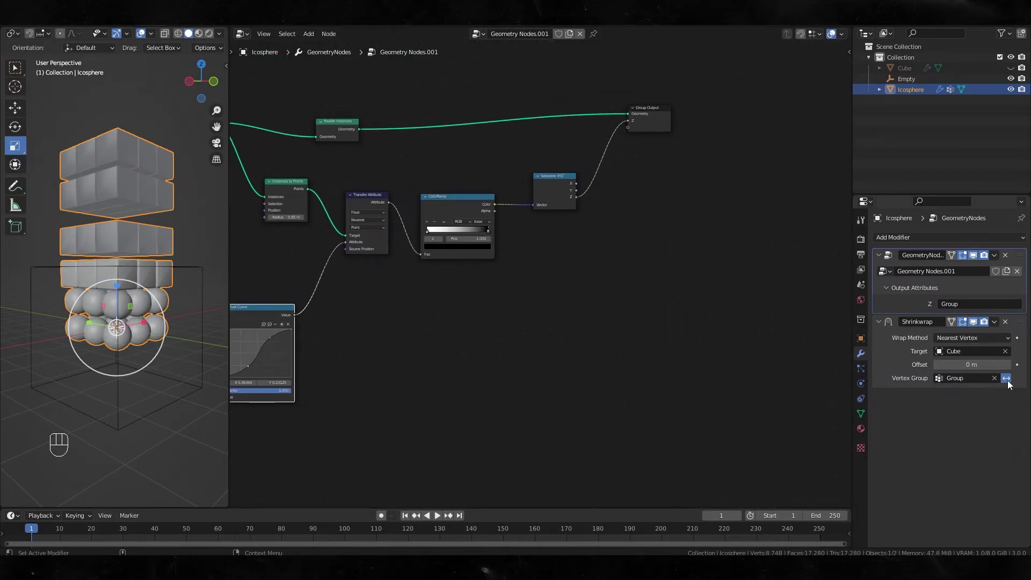
# Turn off the vertex group inversion in the Icosphere's Shrinkwrap modifier and check the stack's shape from several distances.
pyautogui.click(1006, 379)
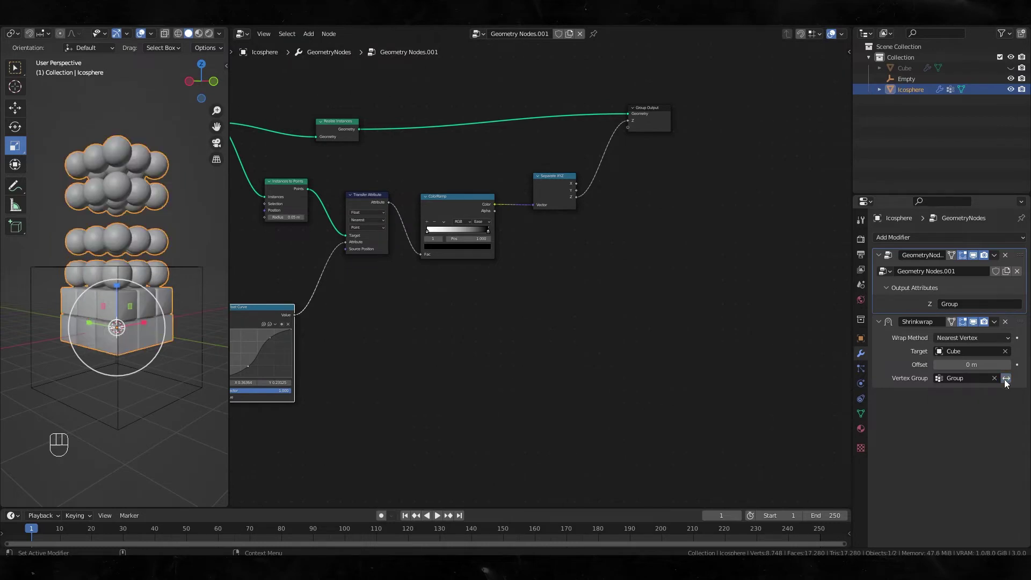
pyautogui.keyDown('alt'); pyautogui.moveTo(129, 306); pyautogui.dragTo(141, 246, button='middle'); pyautogui.keyUp('alt')
pyautogui.scroll(8, 120, 318)
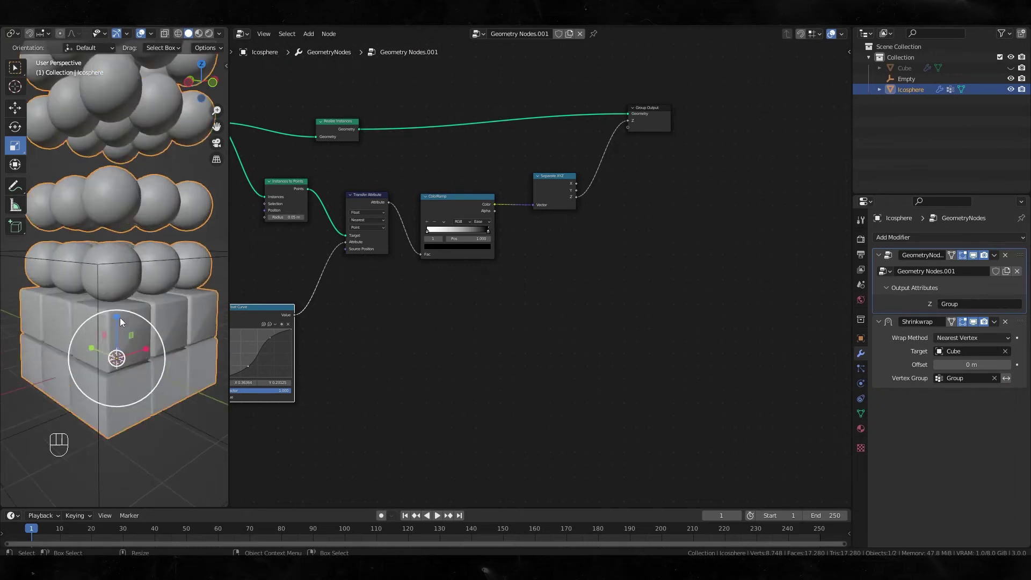
pyautogui.scroll(-10, 149, 320)
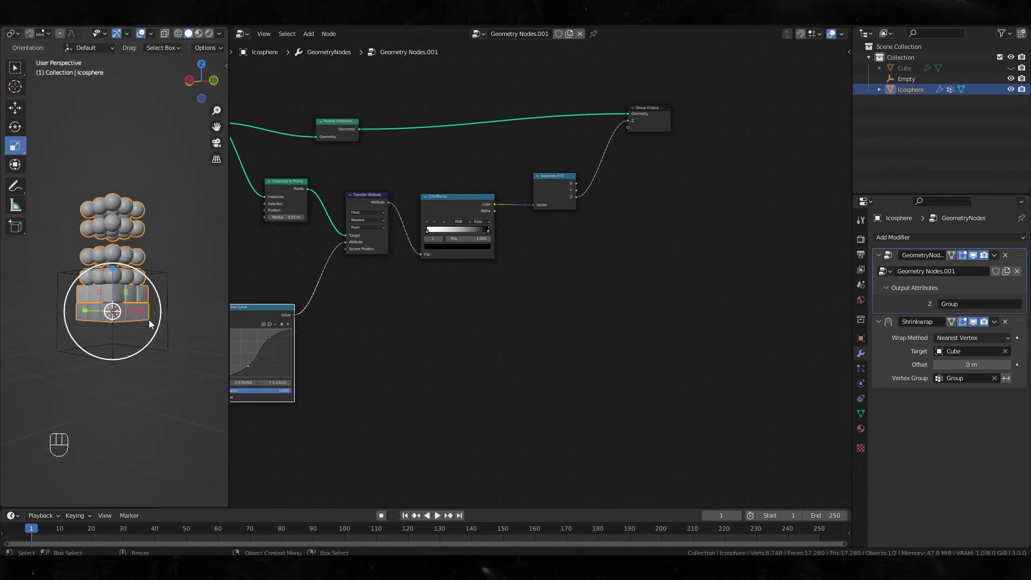
pyautogui.scroll(-4, 515, 263)
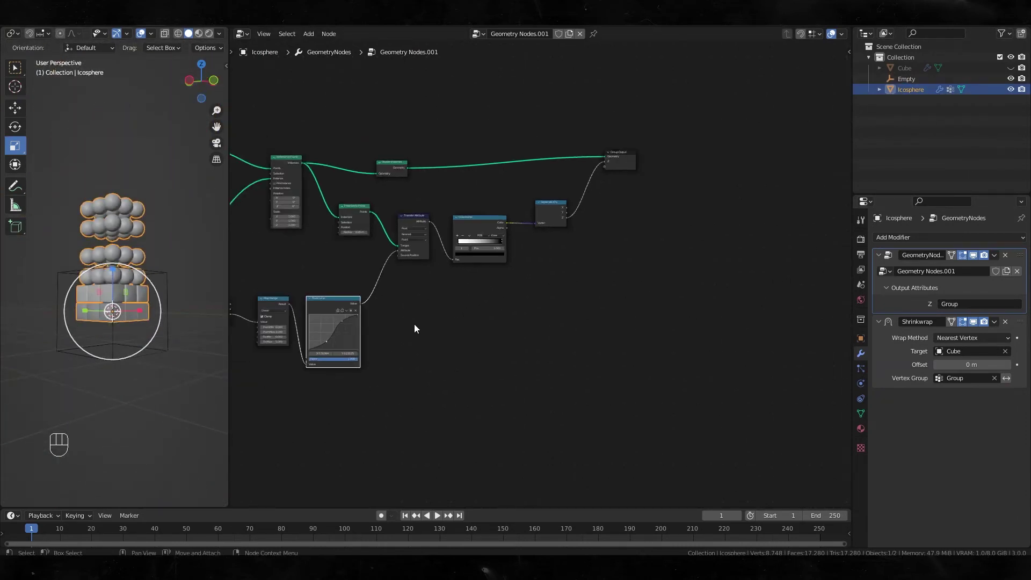
# Add a Plain Axes empty at the scene origin.
pyautogui.moveTo(414, 324); pyautogui.dragTo(507, 318, button='middle')
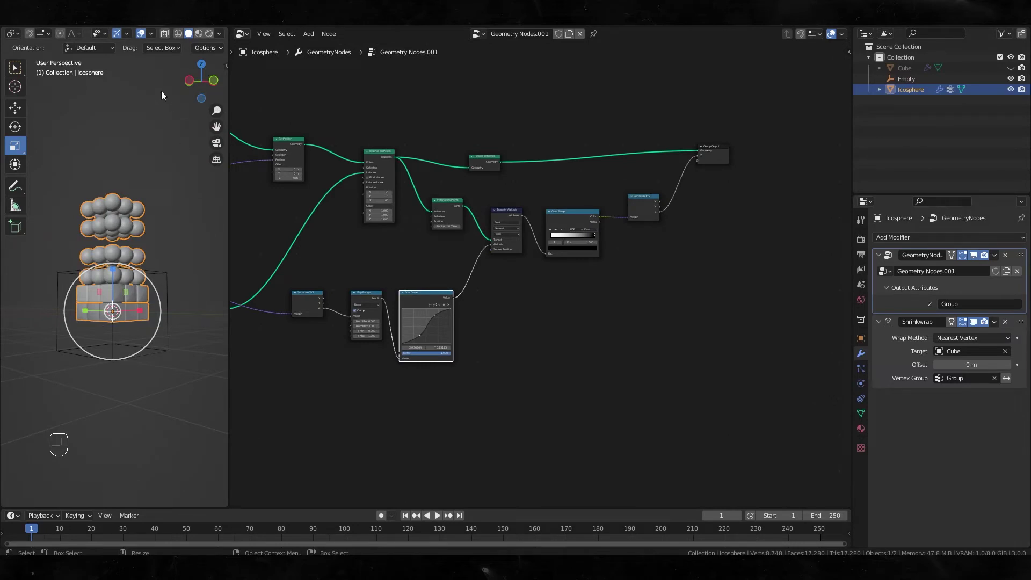
pyautogui.scroll(5, 92, 30)
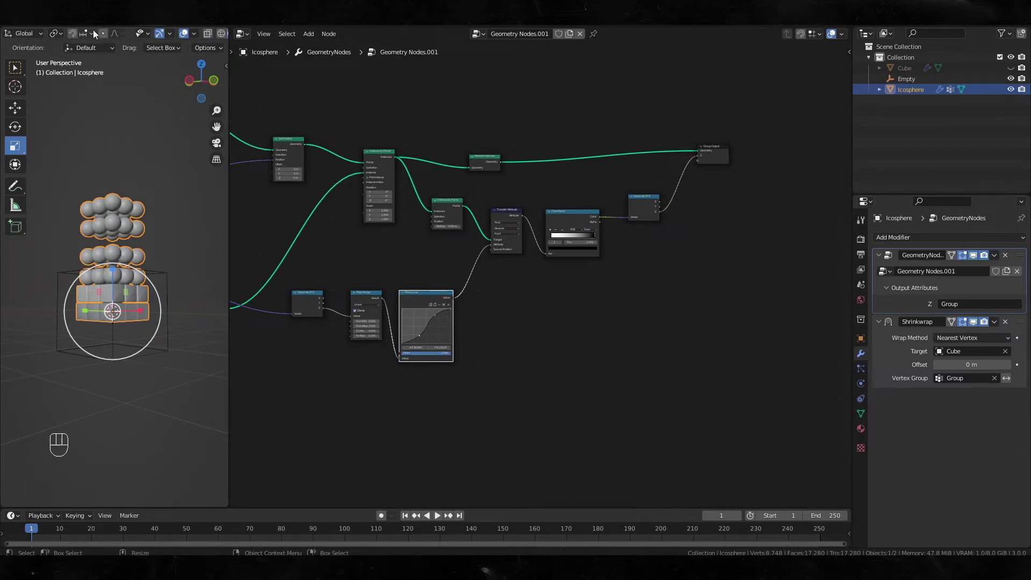
pyautogui.click(130, 33)
pyautogui.moveTo(165, 153)
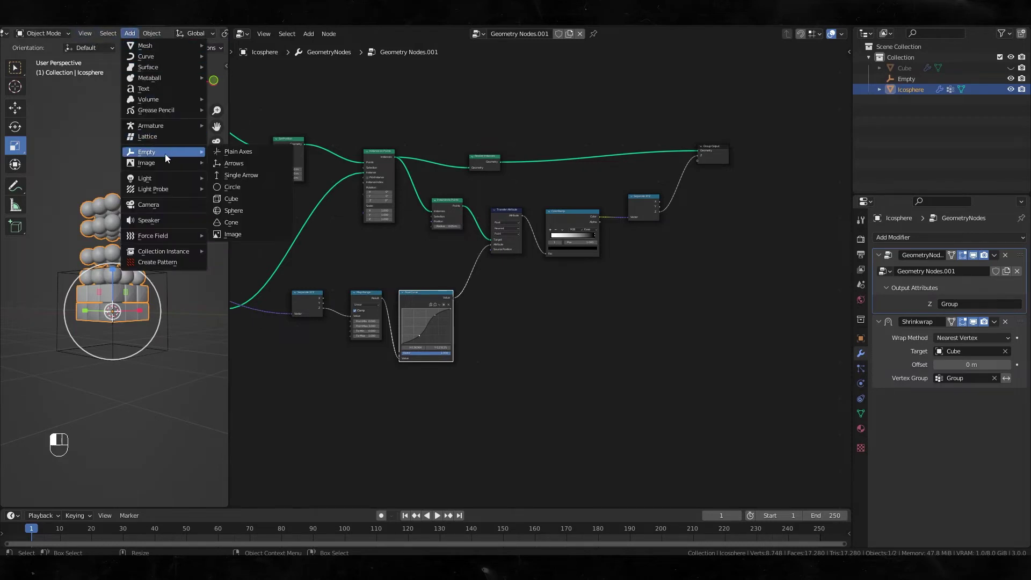
pyautogui.click(224, 154)
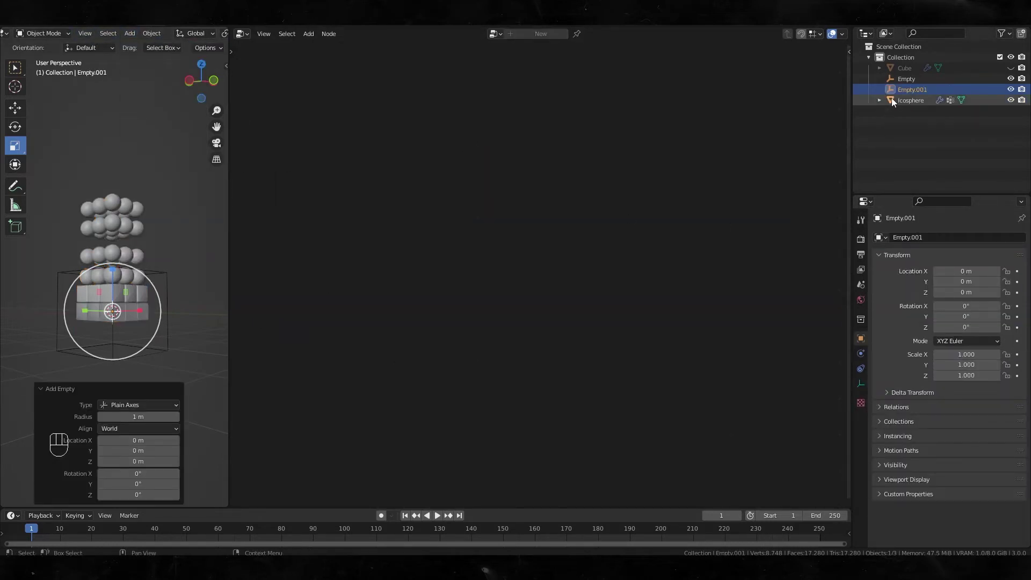
# Unhide the Cube and parent both Cube and Icosphere to the new empty, keeping their transforms.
pyautogui.click(1010, 68)
pyautogui.click(908, 101)
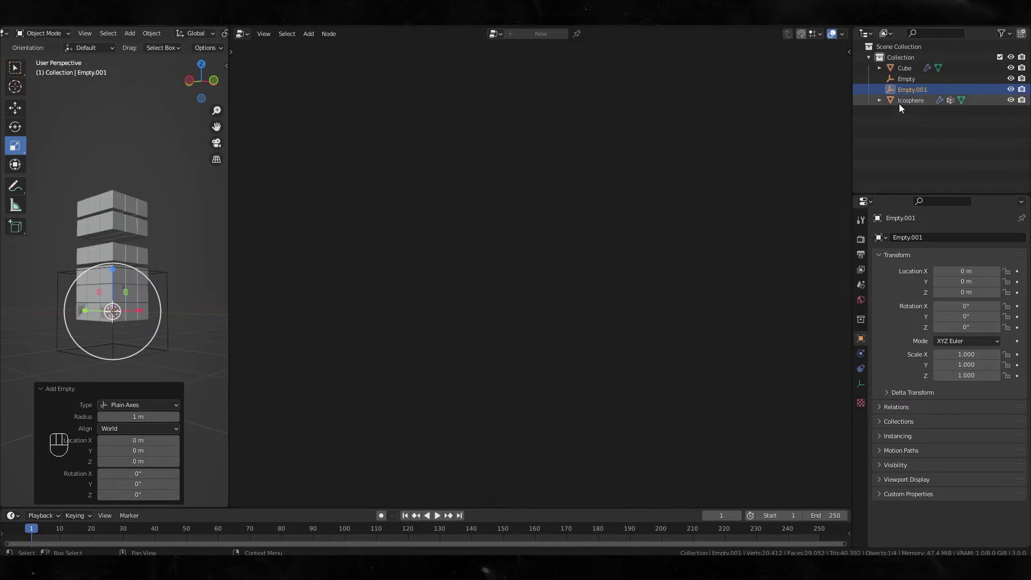
pyautogui.keyDown('ctrl'); pyautogui.click(893, 68); pyautogui.keyUp('ctrl')
pyautogui.keyDown('ctrl'); pyautogui.click(891, 91); pyautogui.keyUp('ctrl')
pyautogui.hotkey('ctrl', 'p')
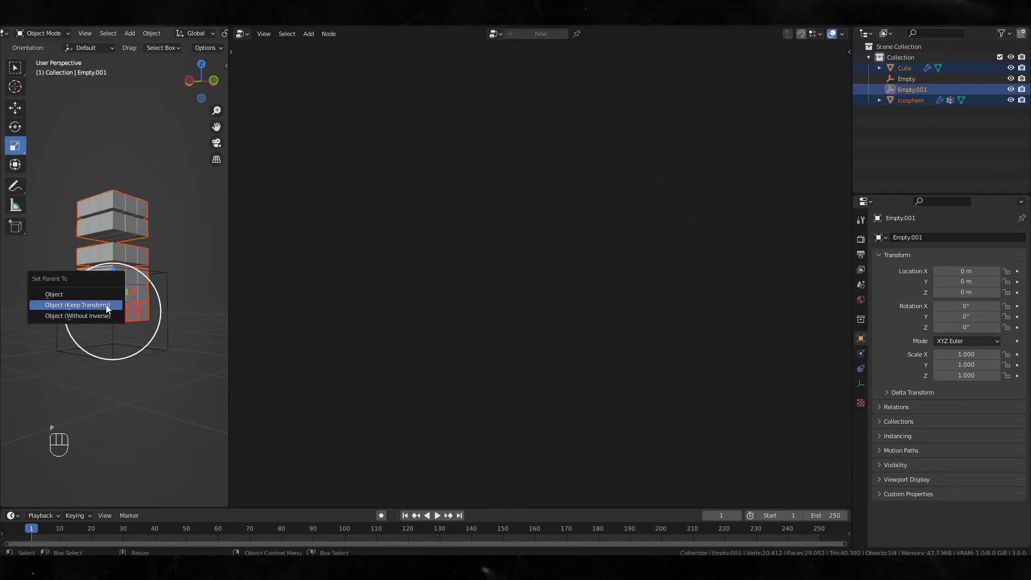
pyautogui.click(91, 302)
# Rename the parent empty Empty.001 to ctrl.
pyautogui.doubleClick(913, 78)
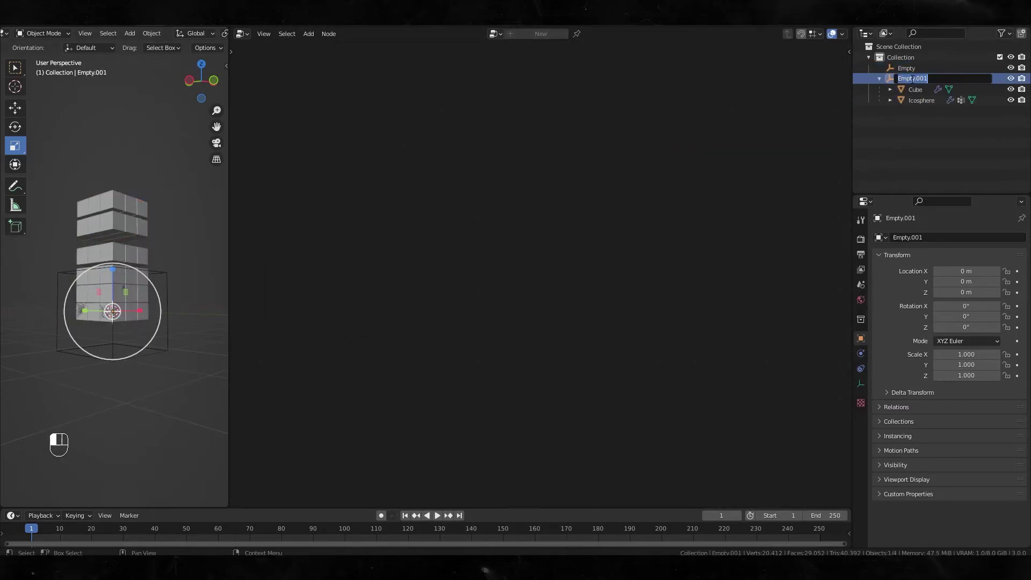
pyautogui.write('ctrl')
pyautogui.press('Return')
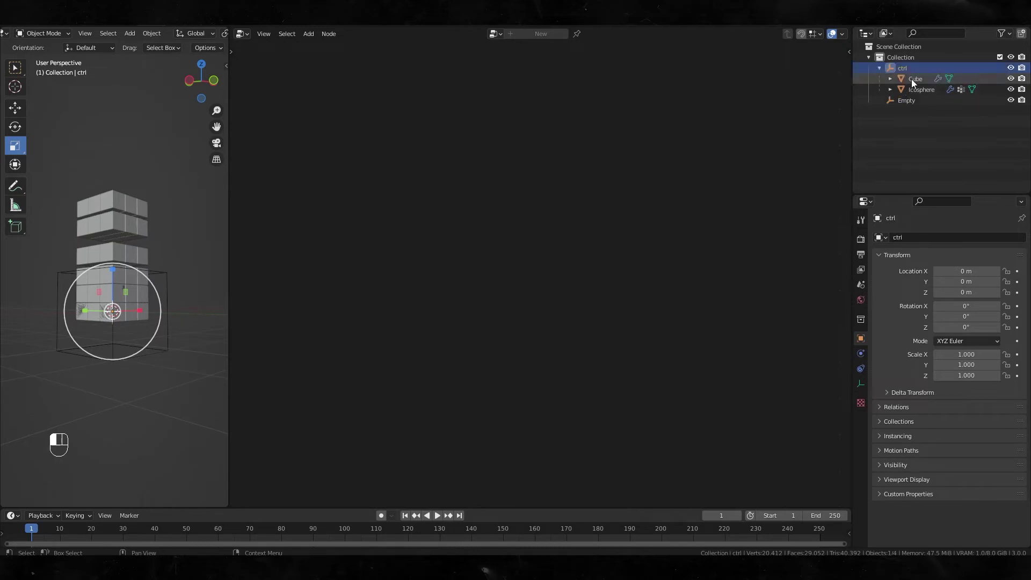
# Lower the ctrl empty to about Z -0.36 m and hide the Cube.
pyautogui.click(891, 68)
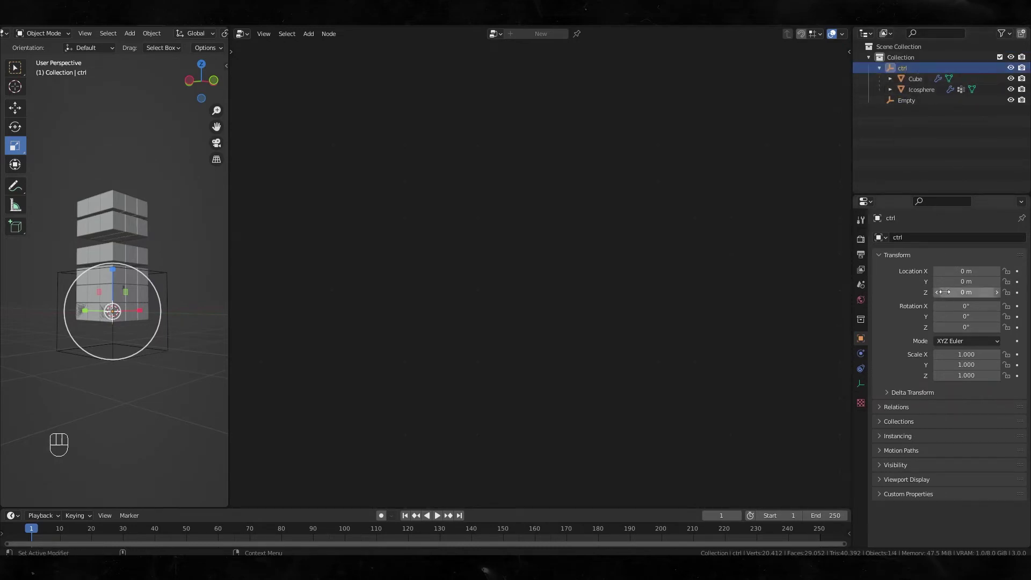
pyautogui.moveTo(961, 292); pyautogui.dragTo(902, 292)
pyautogui.click(1010, 79)
pyautogui.scroll(6, 169, 290)
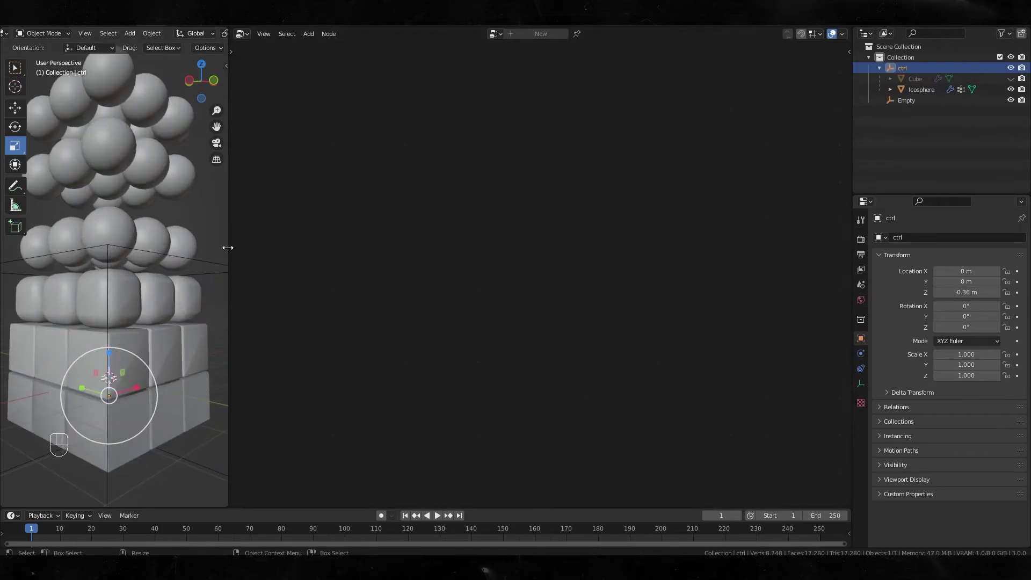
# Widen the 3D viewport and adjust the ctrl empty's Z location, lowering it to about -1.49 m.
pyautogui.moveTo(227, 247); pyautogui.dragTo(456, 248)
pyautogui.moveTo(938, 292)
pyautogui.mouseDown()
pyautogui.moveTo(907, 292)
pyautogui.moveTo(983, 292)
pyautogui.moveTo(920, 292)
pyautogui.moveTo(961, 292)
pyautogui.moveTo(931, 292)
pyautogui.mouseUp()
pyautogui.keyDown('alt'); pyautogui.moveTo(389, 385); pyautogui.dragTo(340, 263); pyautogui.keyUp('alt')
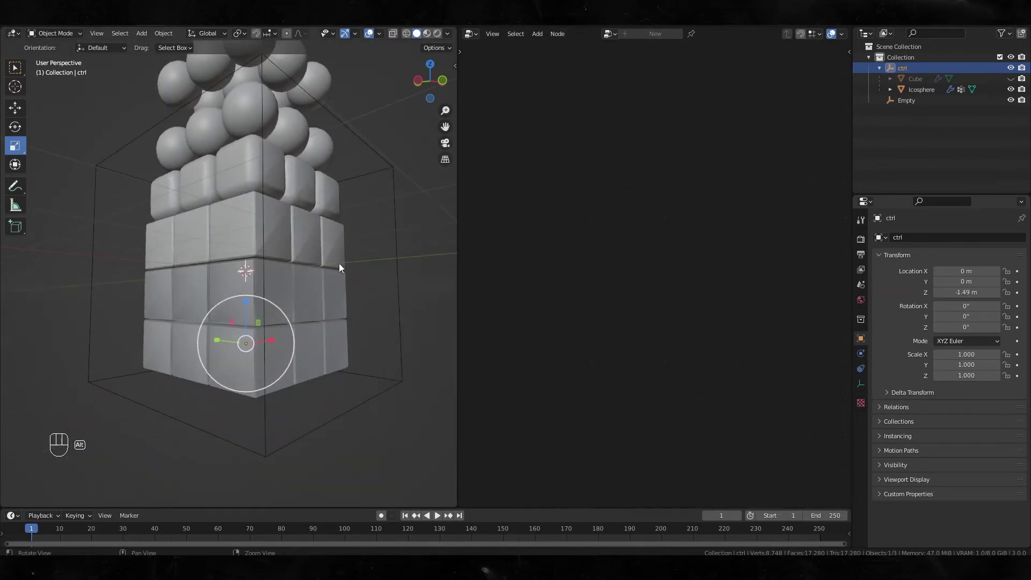
pyautogui.scroll(2, 306, 279)
pyautogui.keyDown('alt'); pyautogui.moveTo(224, 298); pyautogui.dragTo(253, 298); pyautogui.keyUp('alt')
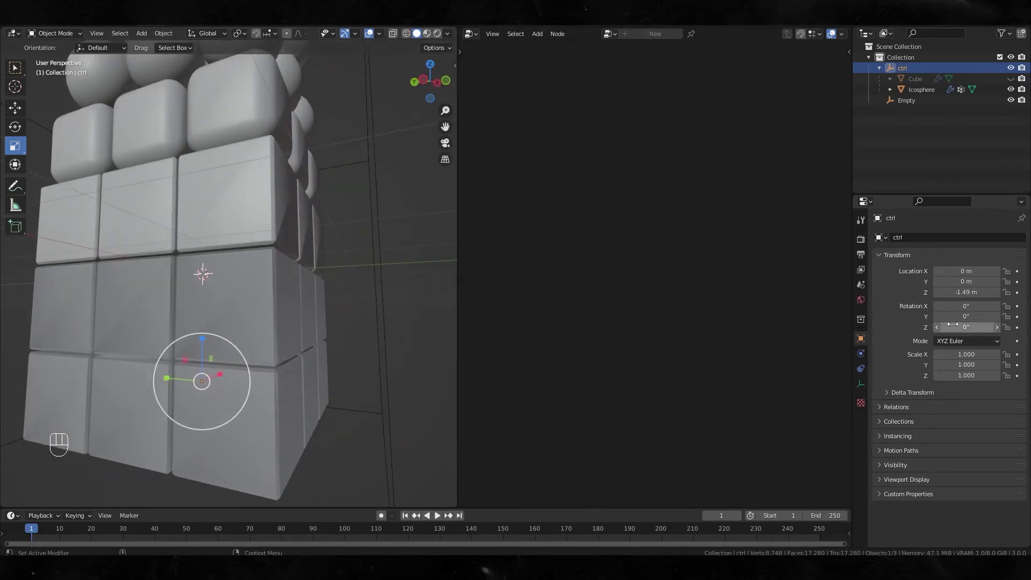
pyautogui.moveTo(966, 292); pyautogui.dragTo(942, 292)
pyautogui.scroll(-3, 285, 333)
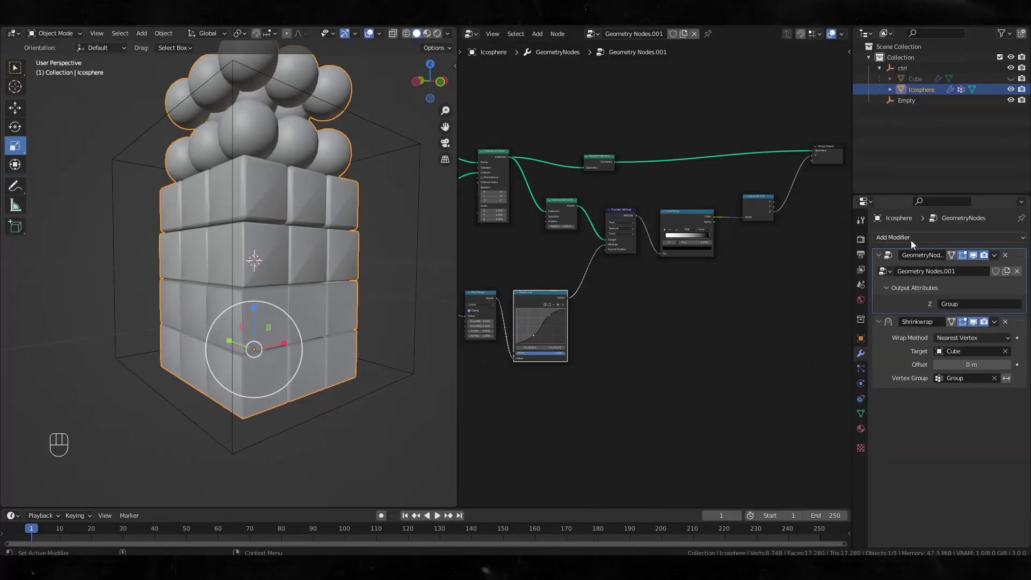
# Add a Data Transfer modifier to the Icosphere with its viewport display off and Cube as its source.
pyautogui.click(911, 238)
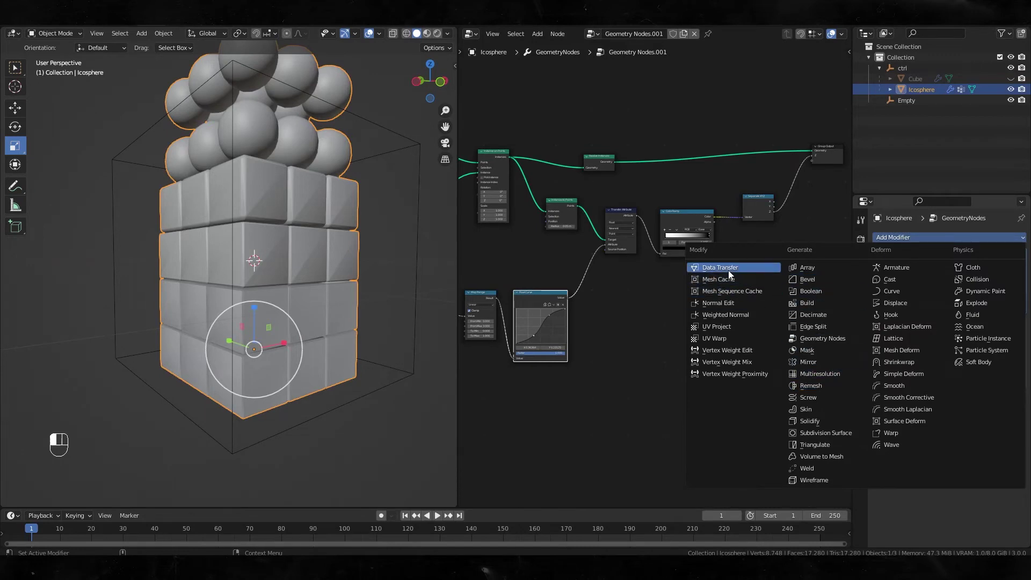
pyautogui.click(742, 268)
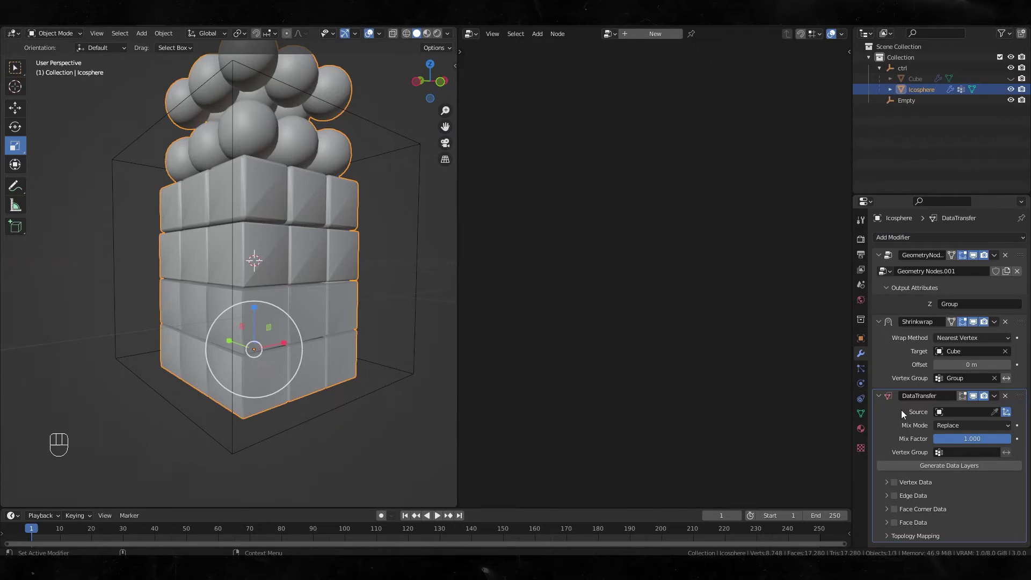
pyautogui.click(972, 398)
pyautogui.click(983, 396)
pyautogui.moveTo(961, 411); pyautogui.dragTo(915, 425)
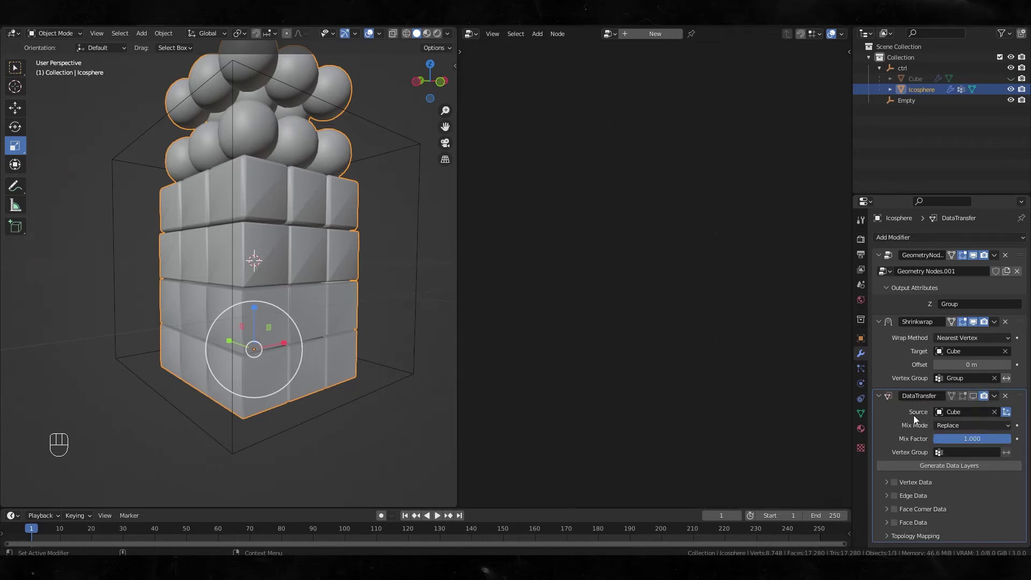
# Limit the Data Transfer to the vertex group Group and enable Face Corner Data with Custom Normals.
pyautogui.click(966, 452)
pyautogui.click(937, 340)
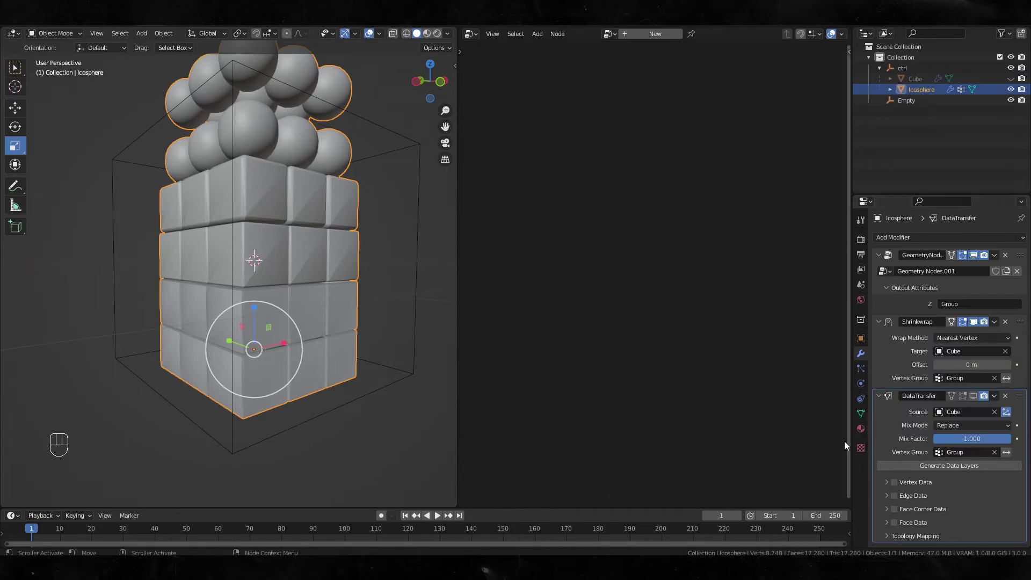
pyautogui.click(894, 509)
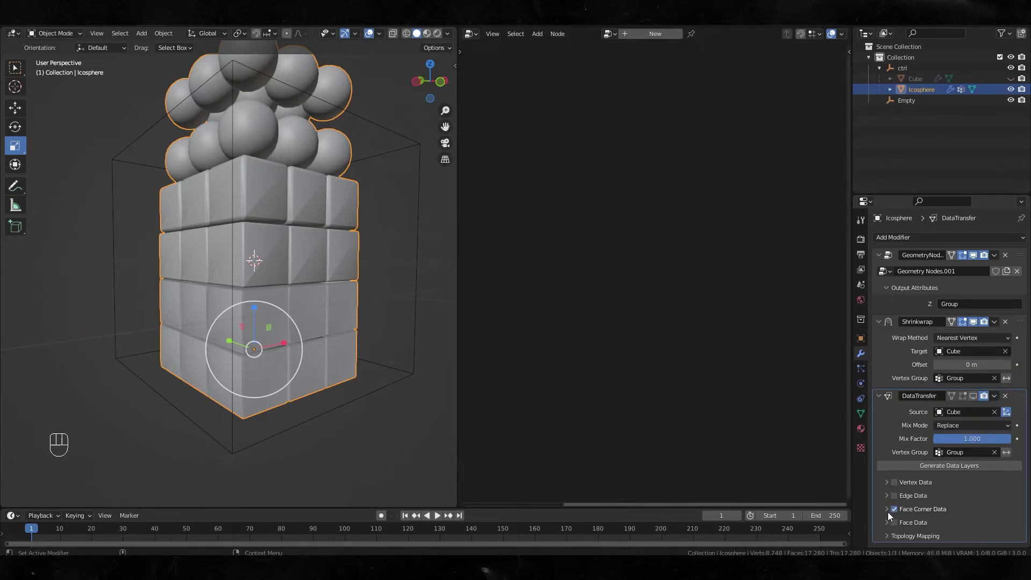
pyautogui.click(886, 509)
pyautogui.scroll(-3, 892, 499)
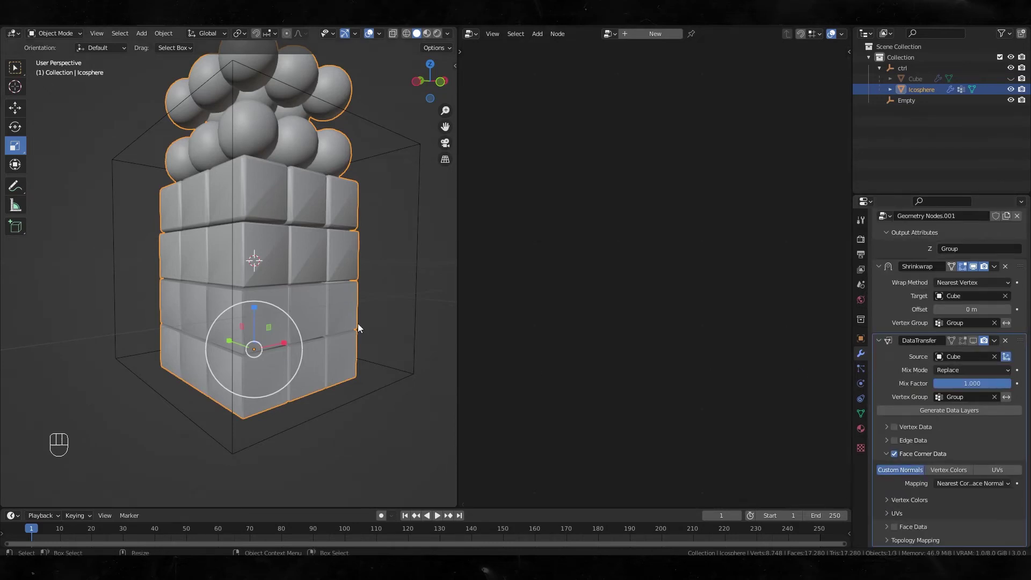
pyautogui.scroll(1, 322, 310)
pyautogui.scroll(5, 316, 304)
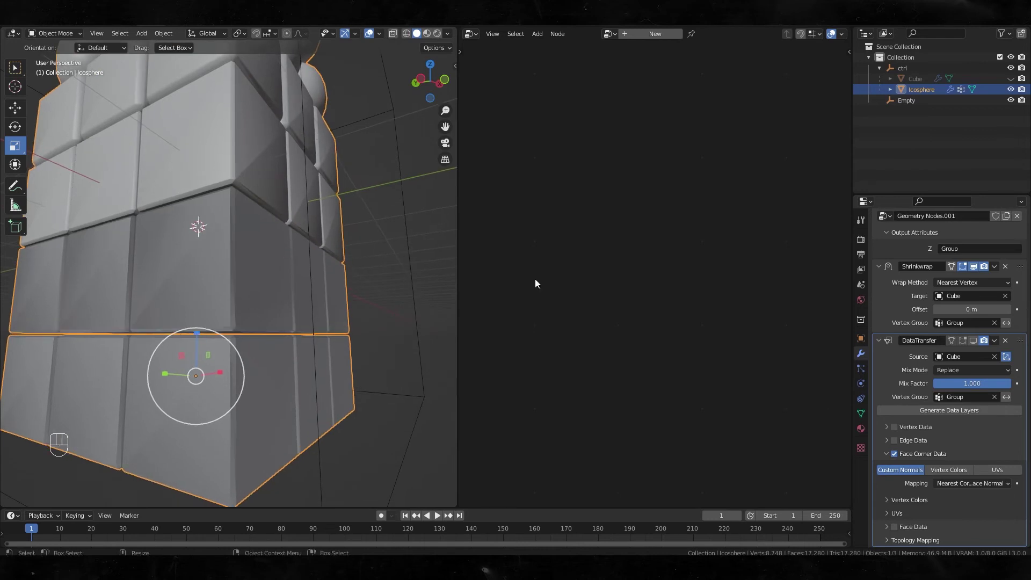
# Enable the Data Transfer modifier in the viewport and turn on Auto Smooth for the Icosphere mesh.
pyautogui.click(975, 340)
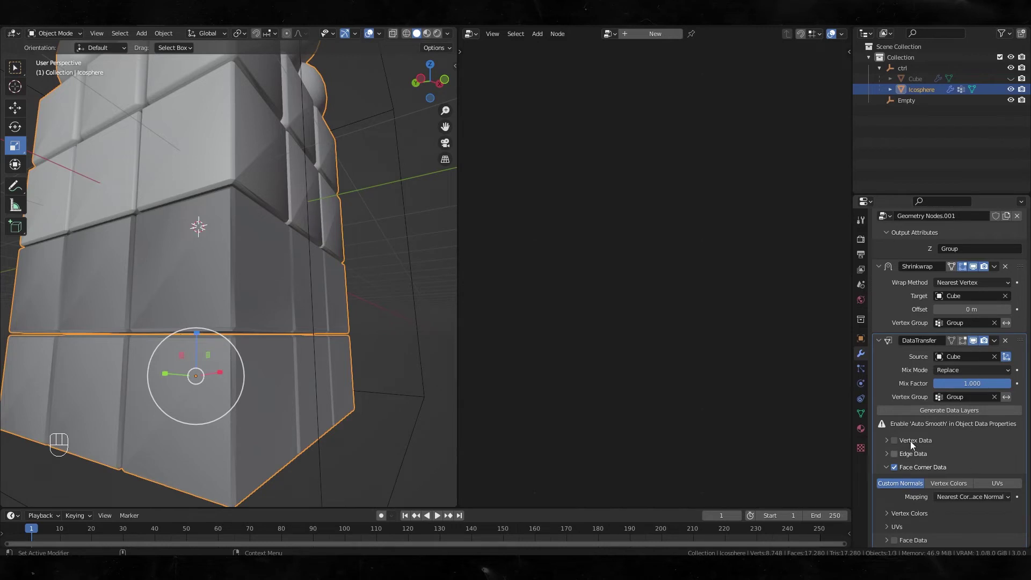
pyautogui.click(861, 413)
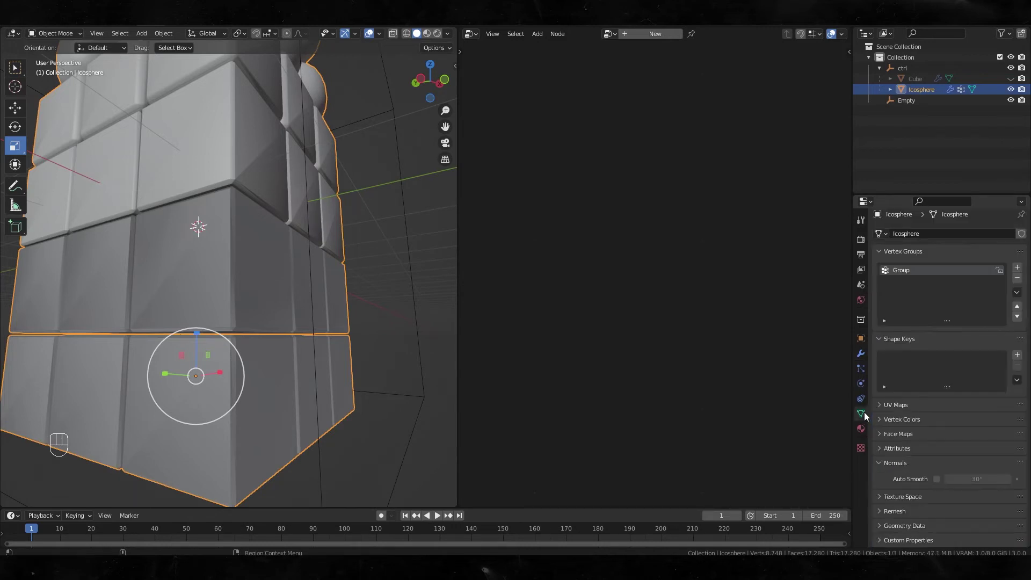
pyautogui.click(935, 478)
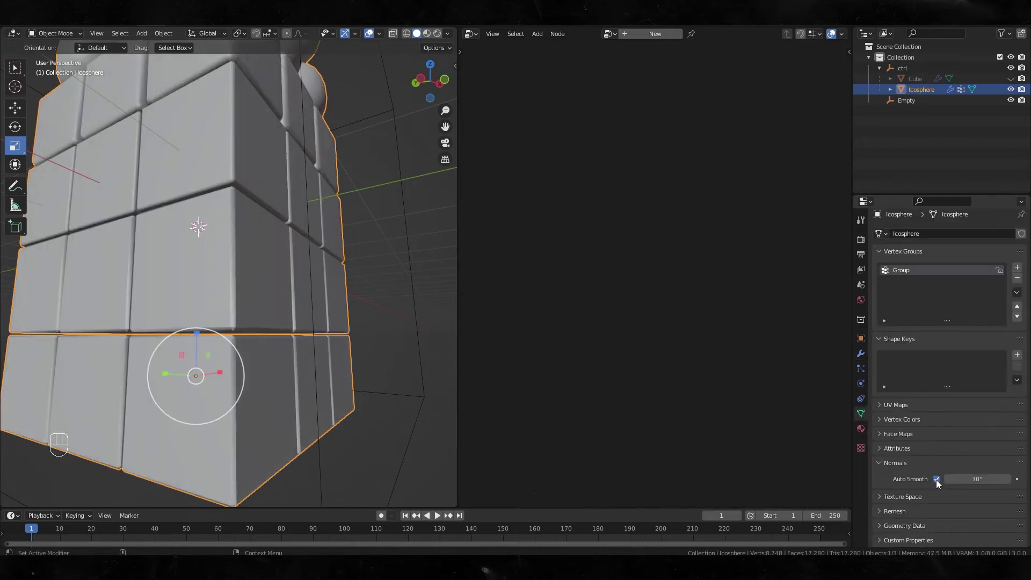
pyautogui.moveTo(356, 251)
pyautogui.mouseDown(button='middle')
pyautogui.moveTo(338, 258)
pyautogui.moveTo(508, 262)
pyautogui.mouseUp(button='middle')
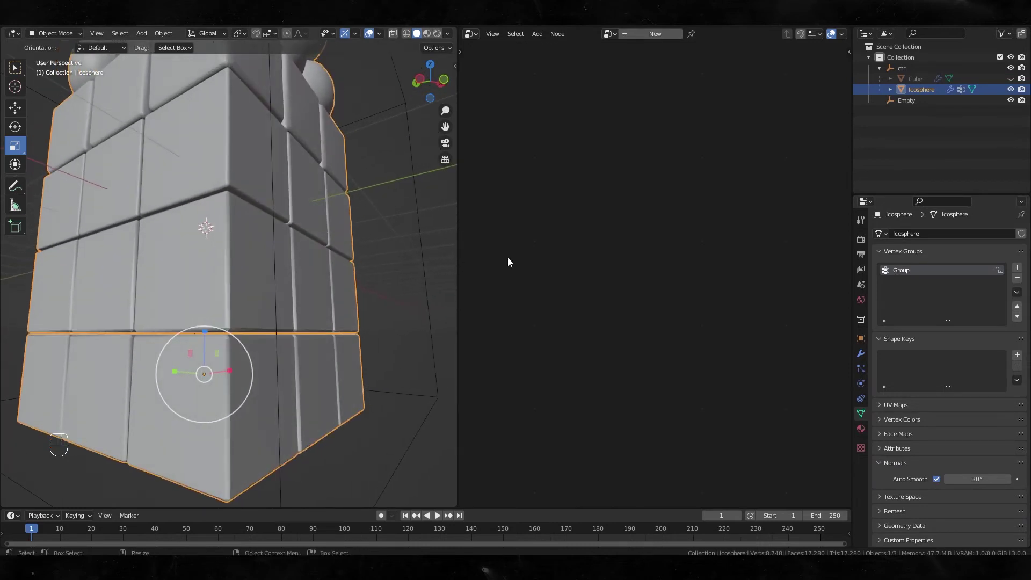
# Compare the cubes' shading with the Data Transfer modifier off and on, and examine the upper cube faces up close.
pyautogui.click(860, 353)
pyautogui.click(972, 392)
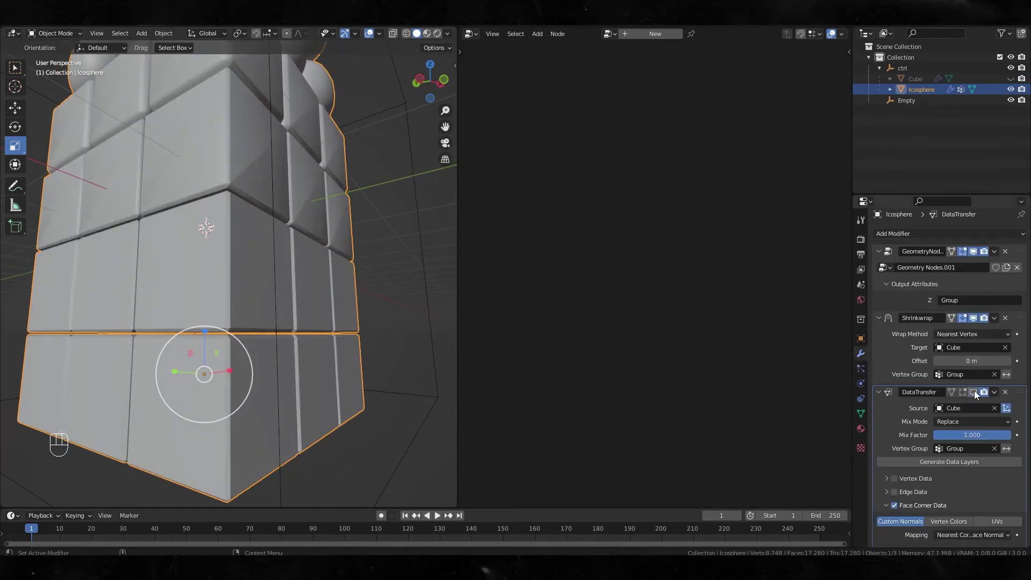
pyautogui.click(973, 391)
pyautogui.click(973, 392)
pyautogui.click(974, 392)
pyautogui.scroll(-5, 343, 278)
pyautogui.keyDown('alt'); pyautogui.moveTo(280, 188); pyautogui.dragTo(285, 252); pyautogui.keyUp('alt')
pyautogui.scroll(4, 311, 243)
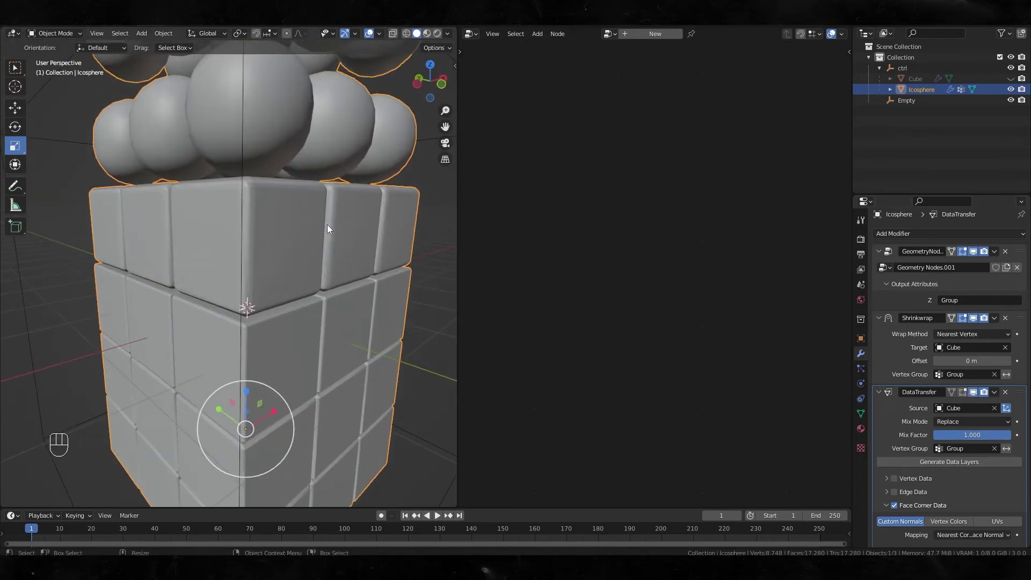
pyautogui.scroll(5, 328, 224)
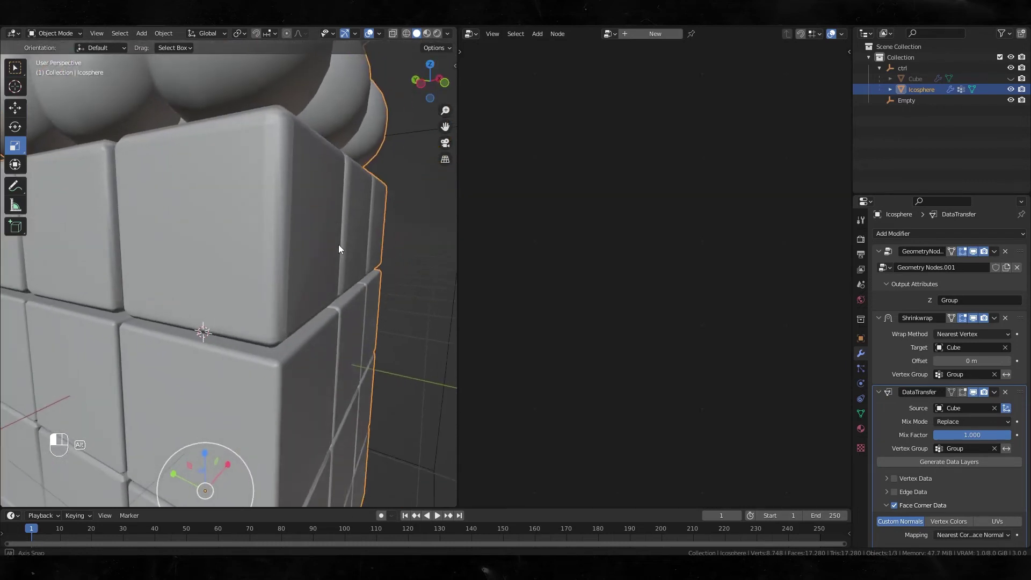
pyautogui.moveTo(340, 244)
pyautogui.keyDown('alt'); pyautogui.mouseDown()
pyautogui.moveTo(260, 244)
pyautogui.moveTo(295, 237)
pyautogui.moveTo(287, 219)
pyautogui.mouseUp(); pyautogui.keyUp('alt')
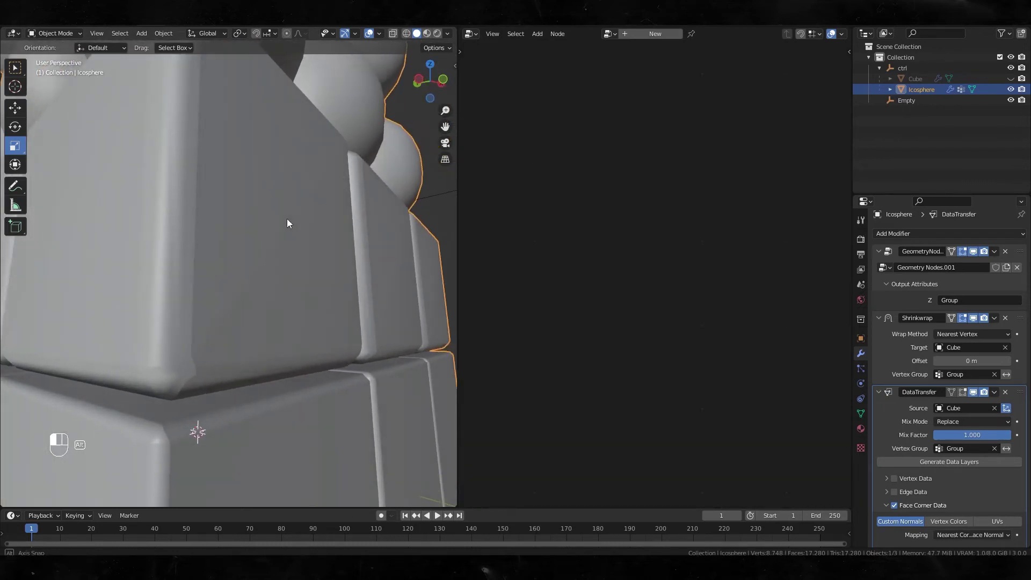
# Mark the diagonal across the corner cube's side face with freehand annotation strokes and undo each of them.
pyautogui.click(15, 186)
pyautogui.moveTo(208, 345); pyautogui.dragTo(356, 143)
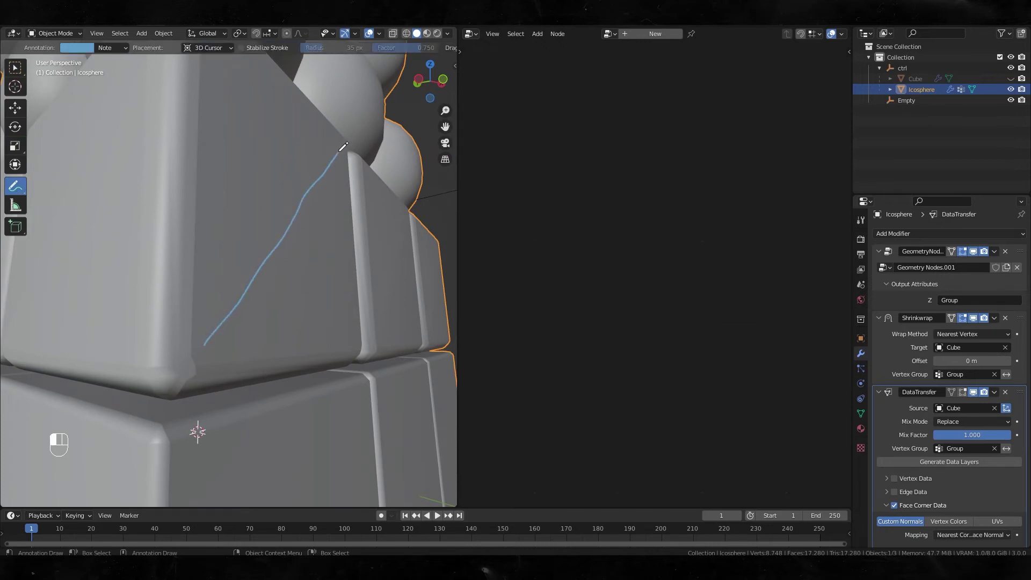
pyautogui.hotkey('ctrl', 'z')
pyautogui.keyDown('alt'); pyautogui.moveTo(309, 282); pyautogui.dragTo(299, 237); pyautogui.keyUp('alt')
pyautogui.moveTo(231, 322); pyautogui.dragTo(308, 172)
pyautogui.hotkey('ctrl', 'z')
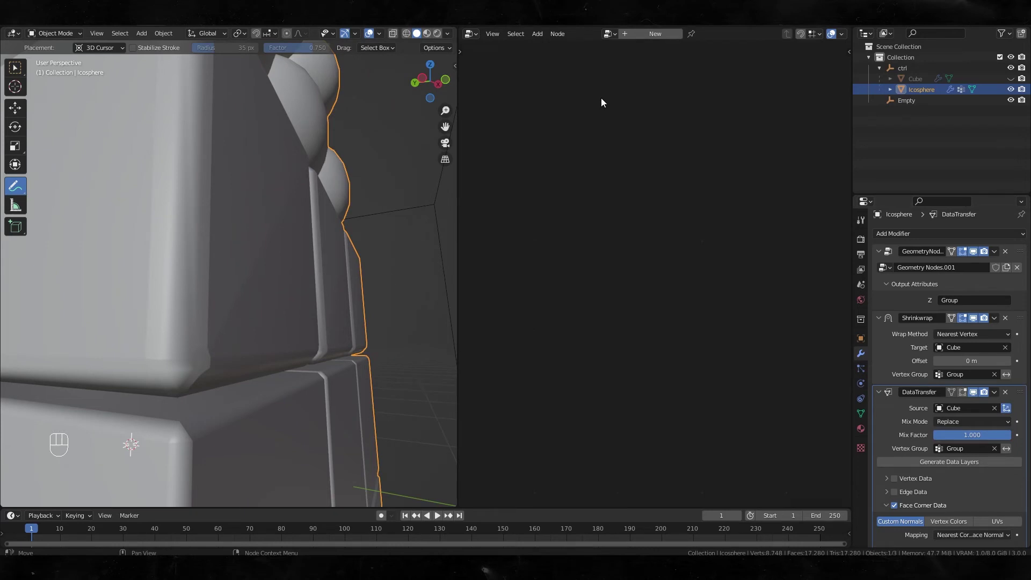
# Toggle the Data Transfer modifier's viewport effect off and back on, and inspect the cube and sphere stack from several distances.
pyautogui.click(972, 392)
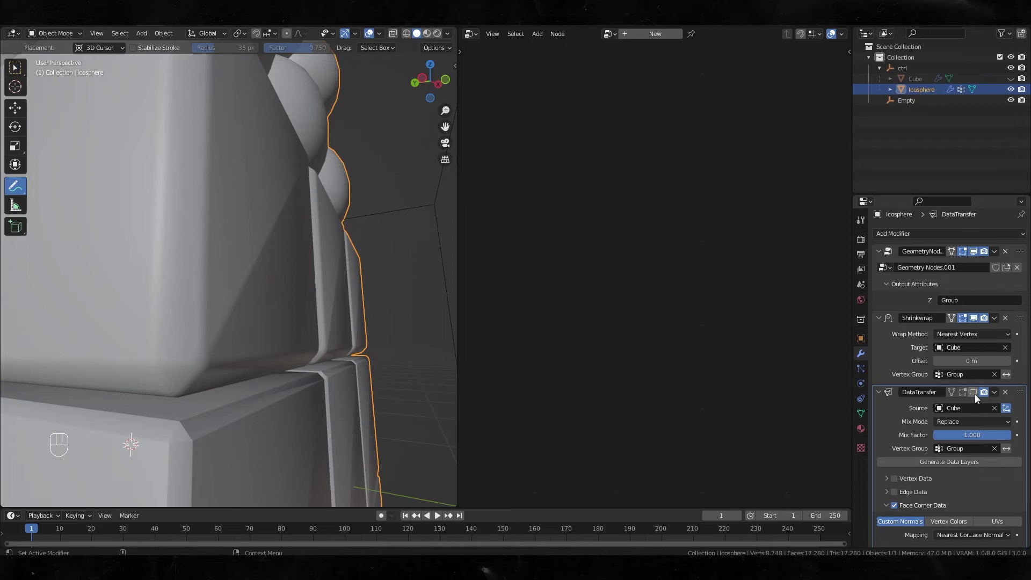
pyautogui.click(974, 392)
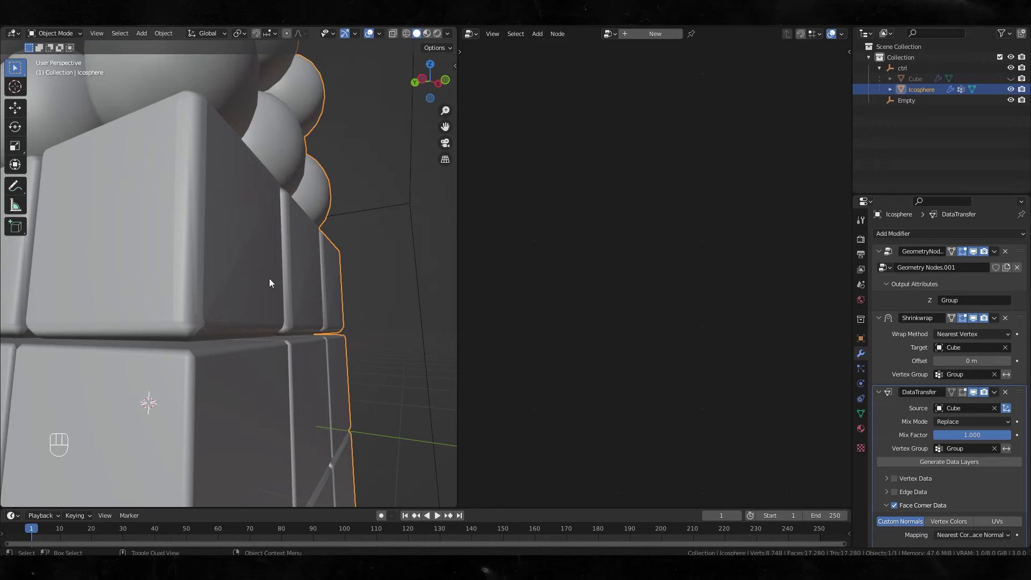
pyautogui.scroll(-10, 270, 276)
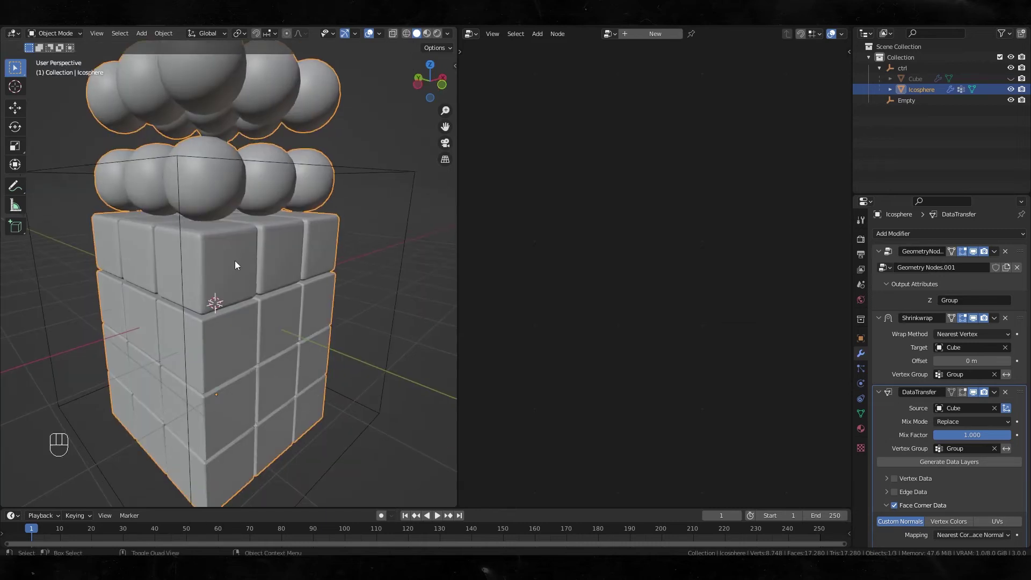
pyautogui.keyDown('alt'); pyautogui.moveTo(234, 260); pyautogui.dragTo(253, 272); pyautogui.keyUp('alt')
pyautogui.scroll(2, 243, 277)
pyautogui.moveTo(242, 277); pyautogui.dragTo(247, 254, button='middle')
pyautogui.scroll(6, 243, 255)
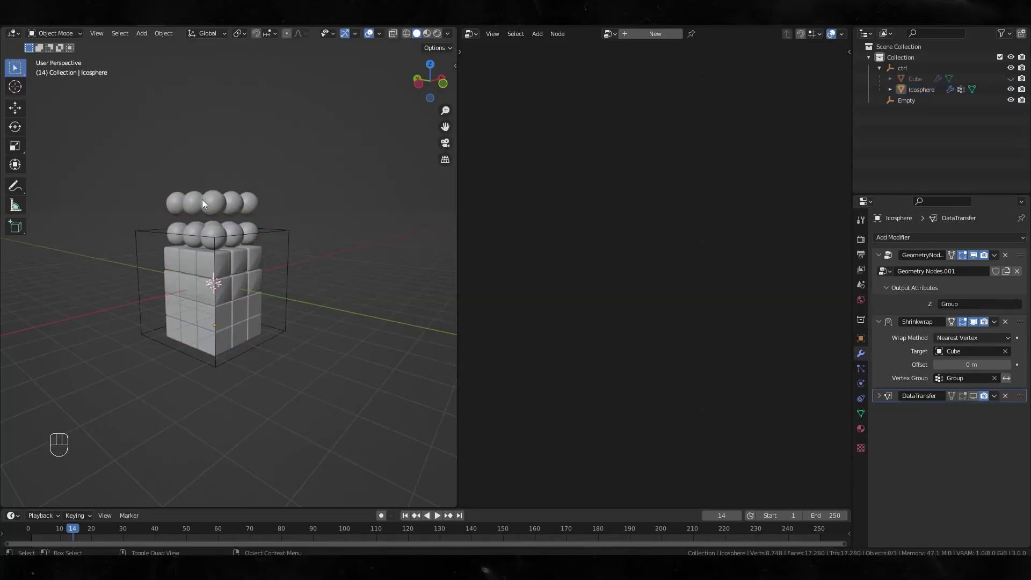
# Select the Icosphere and bring up the output end of its Geometry Nodes.001 node tree.
pyautogui.click(202, 199)
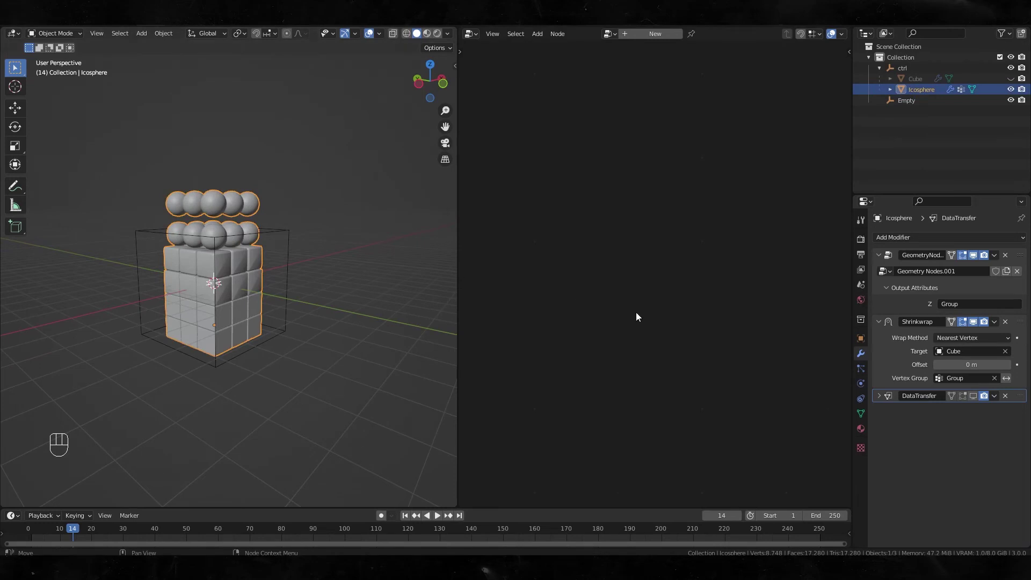
pyautogui.click(899, 295)
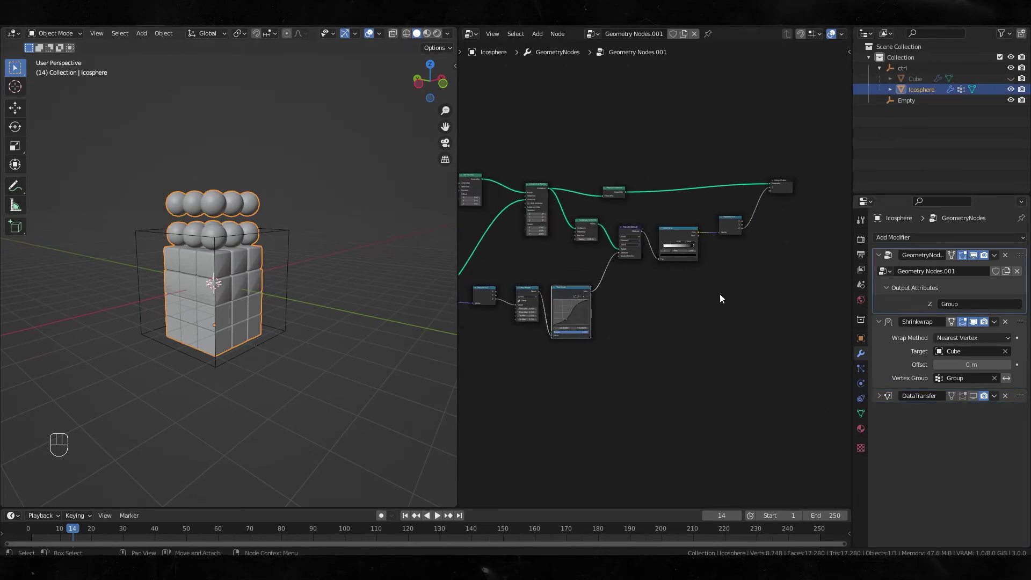
pyautogui.moveTo(719, 298); pyautogui.dragTo(658, 324, button='middle')
pyautogui.scroll(3, 633, 311)
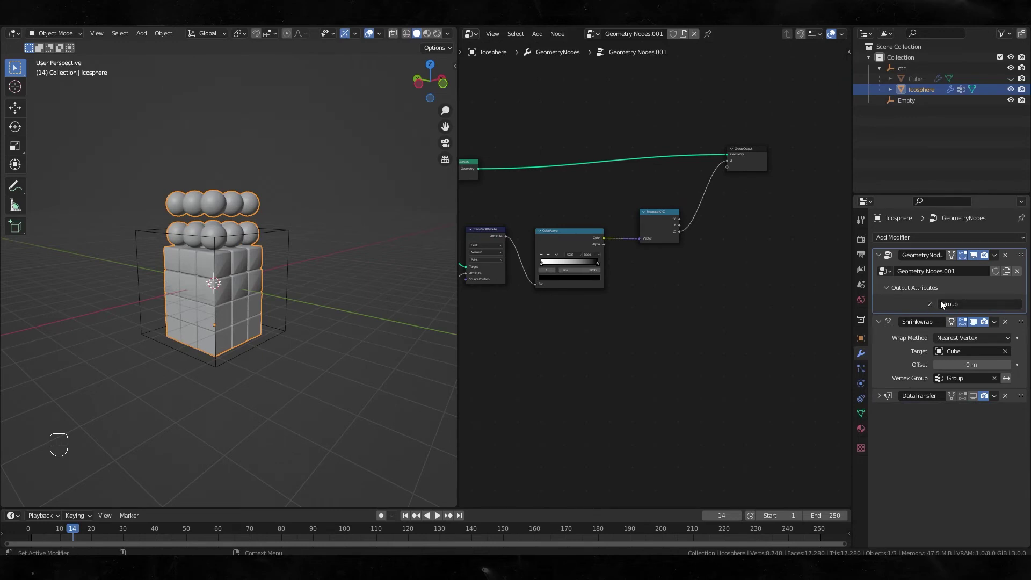
pyautogui.scroll(2, 712, 198)
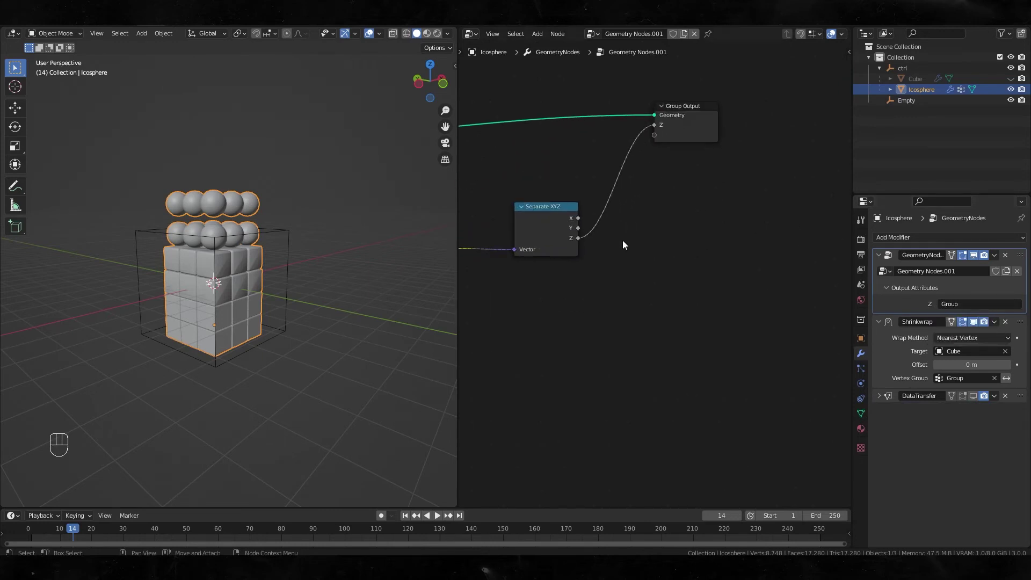
# Rearrange the Separate XYZ and Group Output nodes and connect the ColorRamp's Color to a new Group Output socket.
pyautogui.moveTo(553, 225)
pyautogui.mouseDown()
pyautogui.moveTo(558, 209)
pyautogui.moveTo(562, 218)
pyautogui.mouseUp()
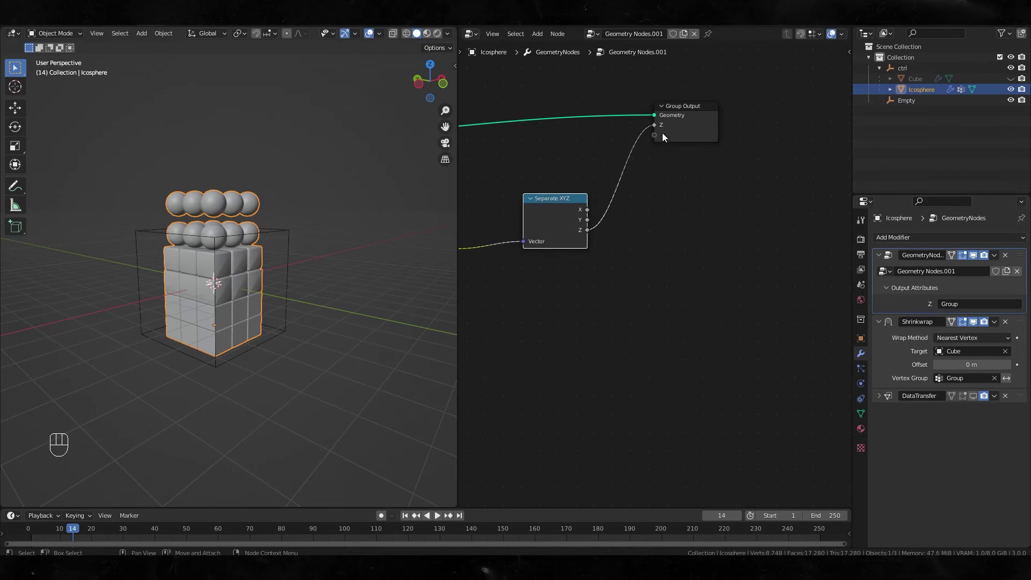
pyautogui.moveTo(685, 126); pyautogui.dragTo(738, 117)
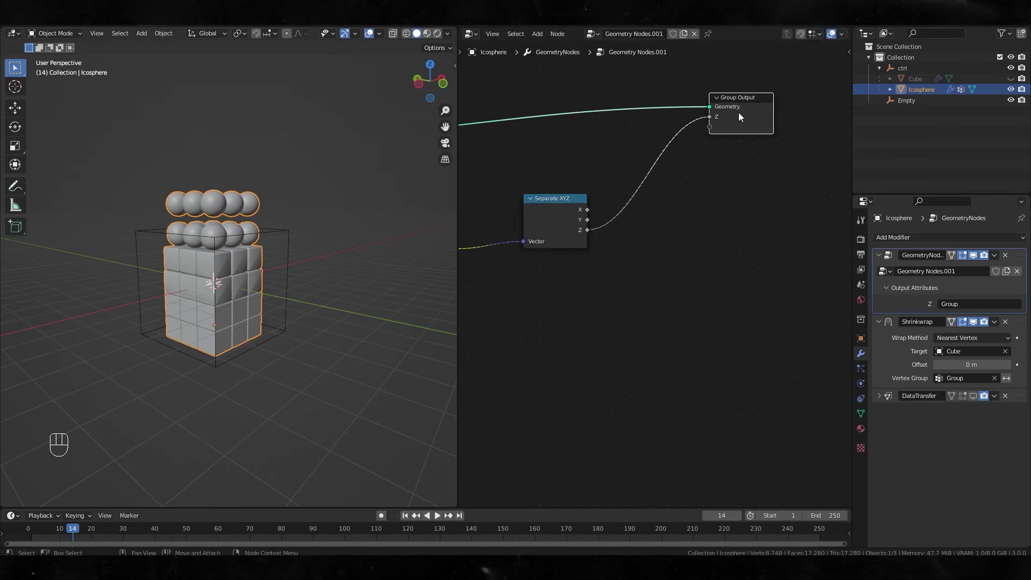
pyautogui.scroll(-2, 621, 264)
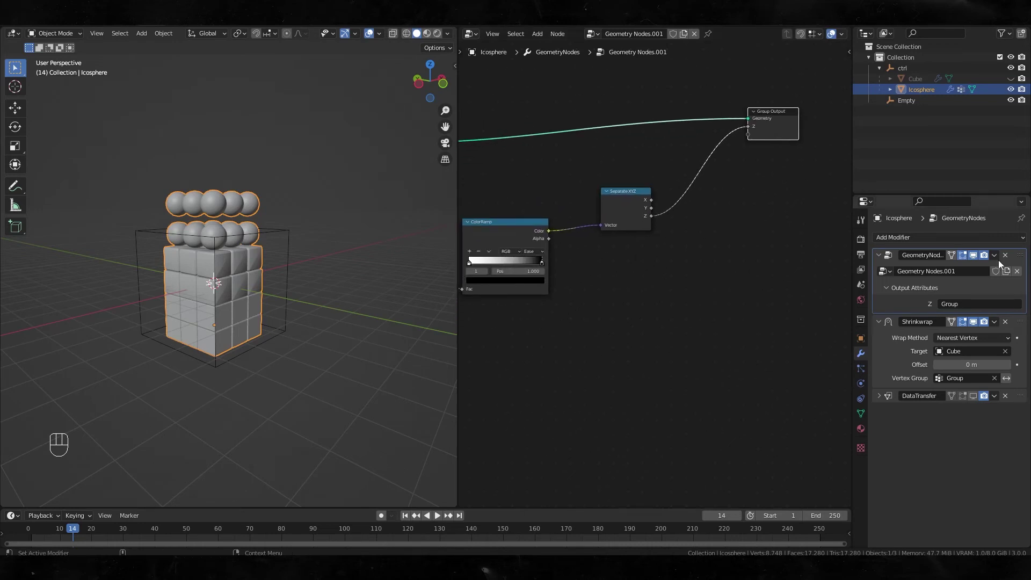
pyautogui.moveTo(779, 125); pyautogui.dragTo(774, 137)
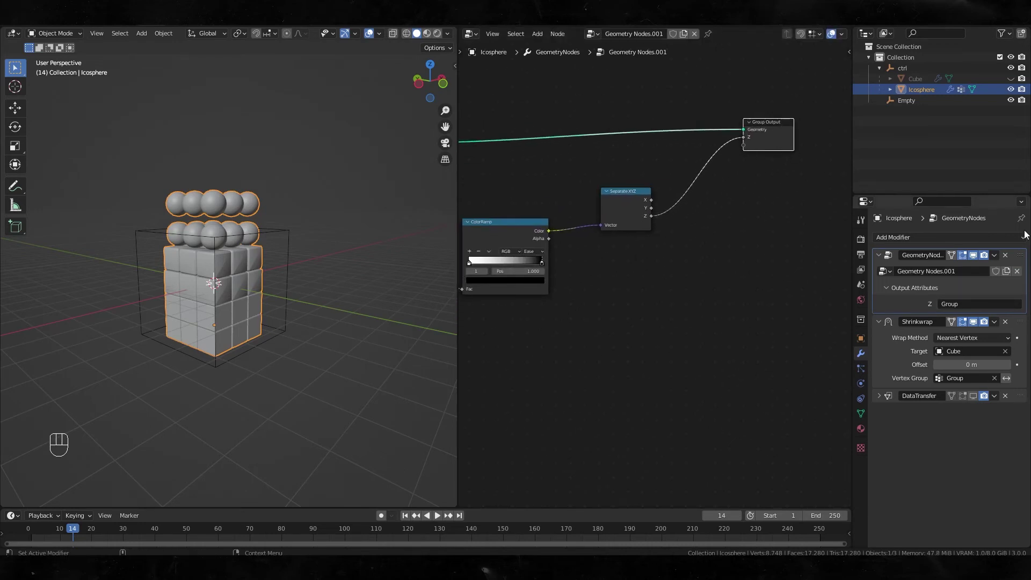
pyautogui.moveTo(623, 191); pyautogui.dragTo(596, 159)
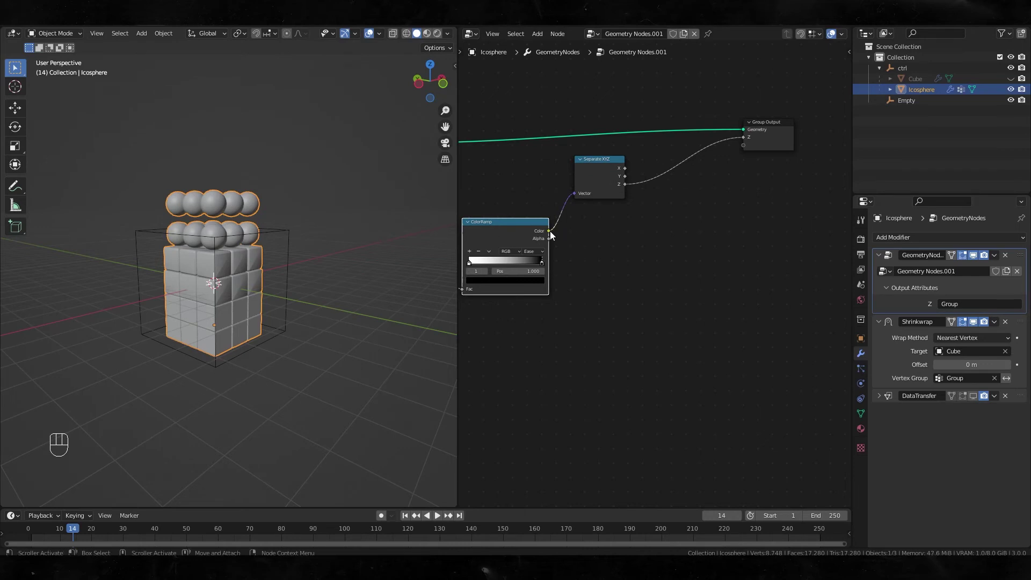
pyautogui.moveTo(548, 230); pyautogui.dragTo(742, 147)
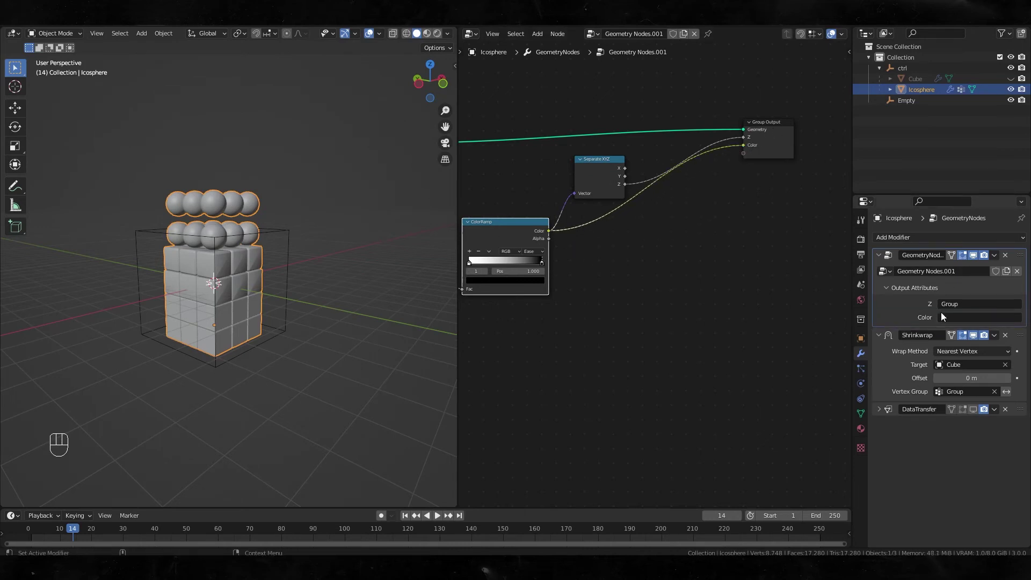
# Add a vertex color layer to the Icosphere mesh.
pyautogui.click(953, 317)
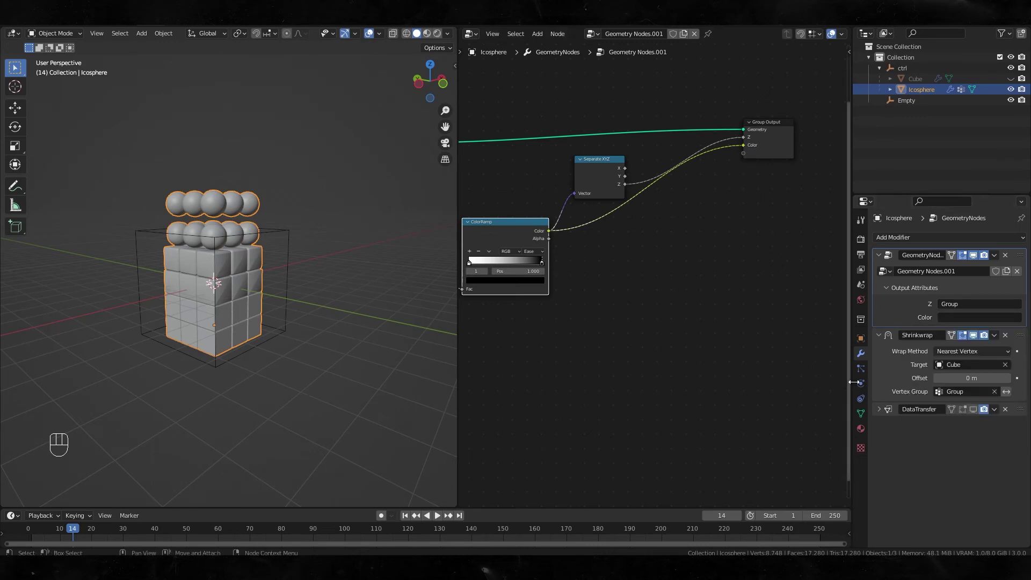
pyautogui.click(860, 413)
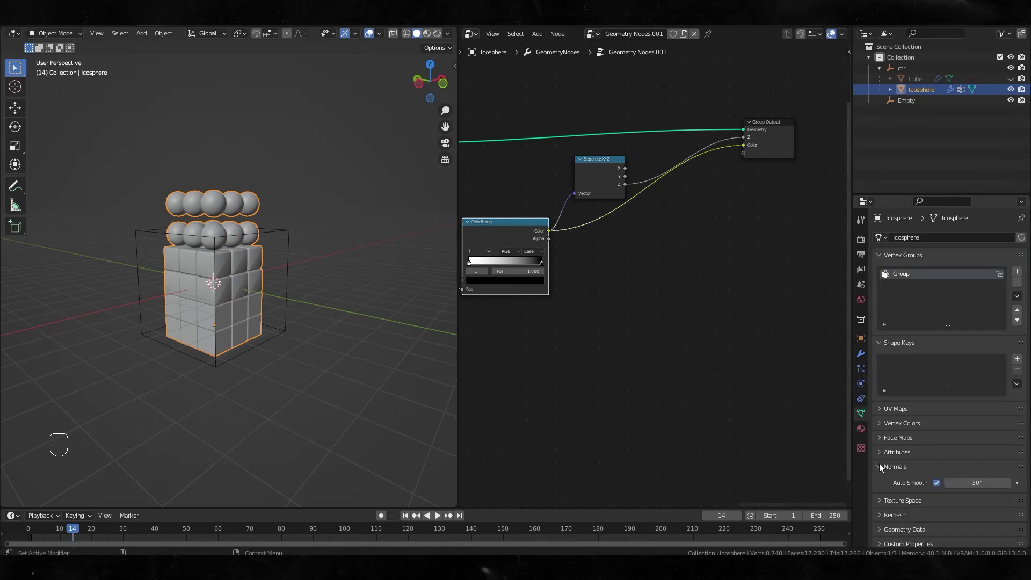
pyautogui.click(878, 423)
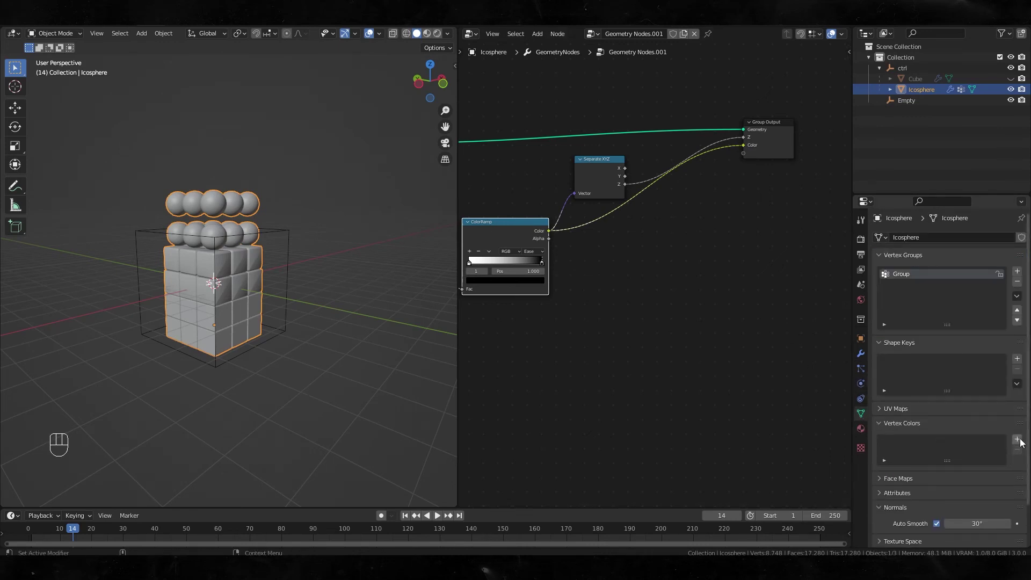
pyautogui.click(1016, 441)
# Set the Geometry Nodes modifier's Color output attribute to the Col vertex color layer.
pyautogui.click(860, 354)
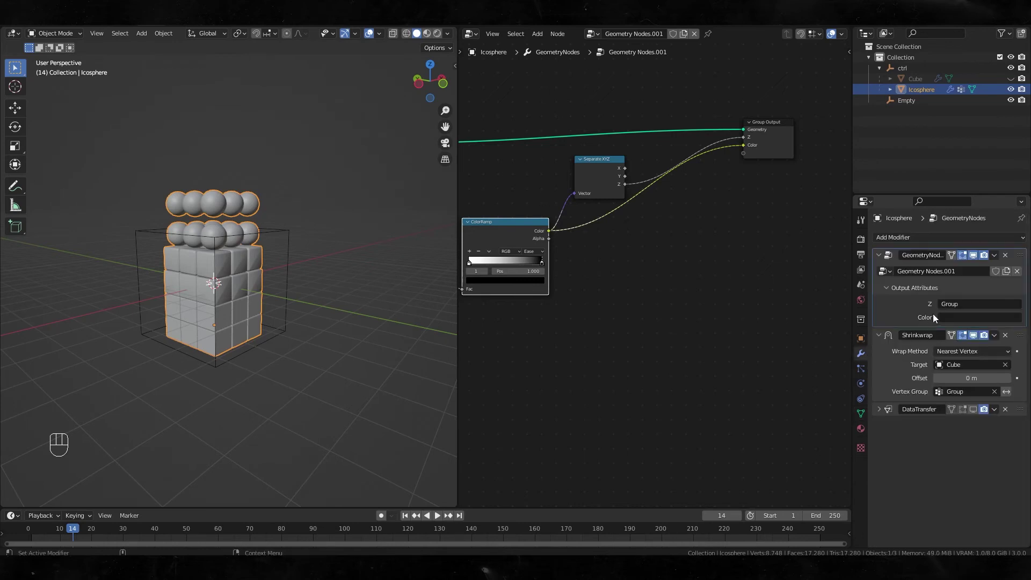
pyautogui.click(963, 318)
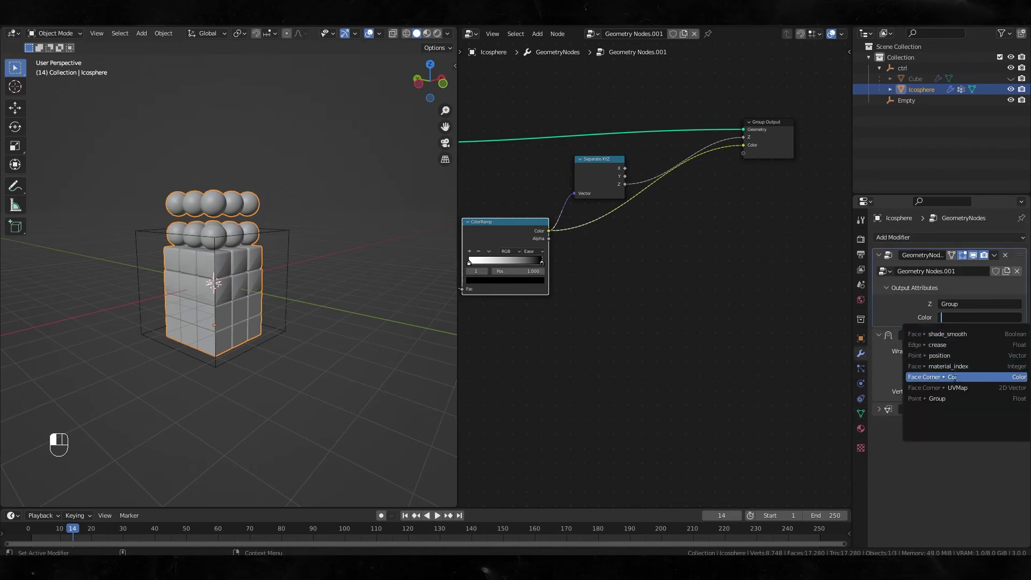
pyautogui.click(954, 377)
pyautogui.click(722, 252)
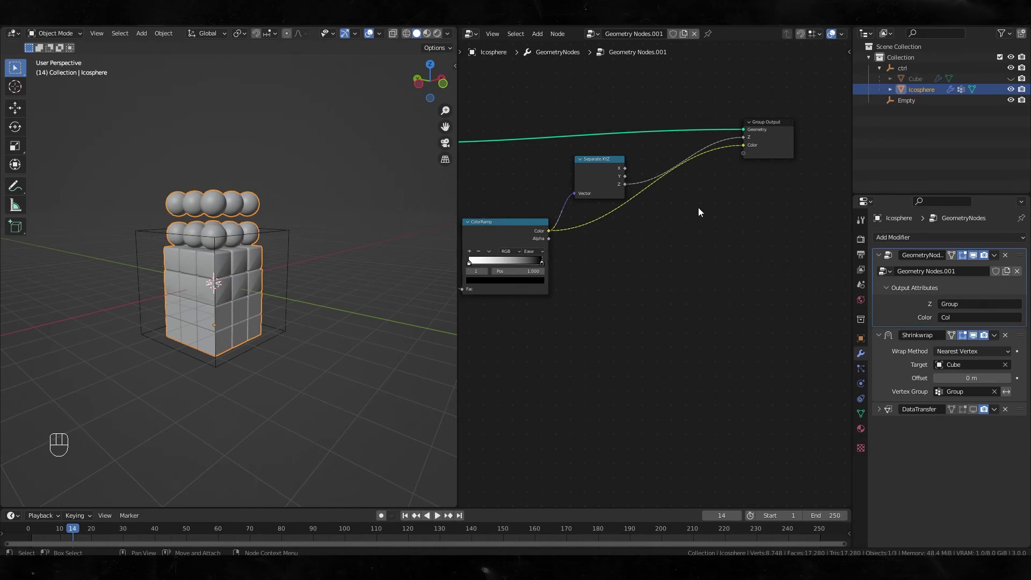
# Switch the node area to the Shader Editor and create a new material for the Icosphere.
pyautogui.click(470, 34)
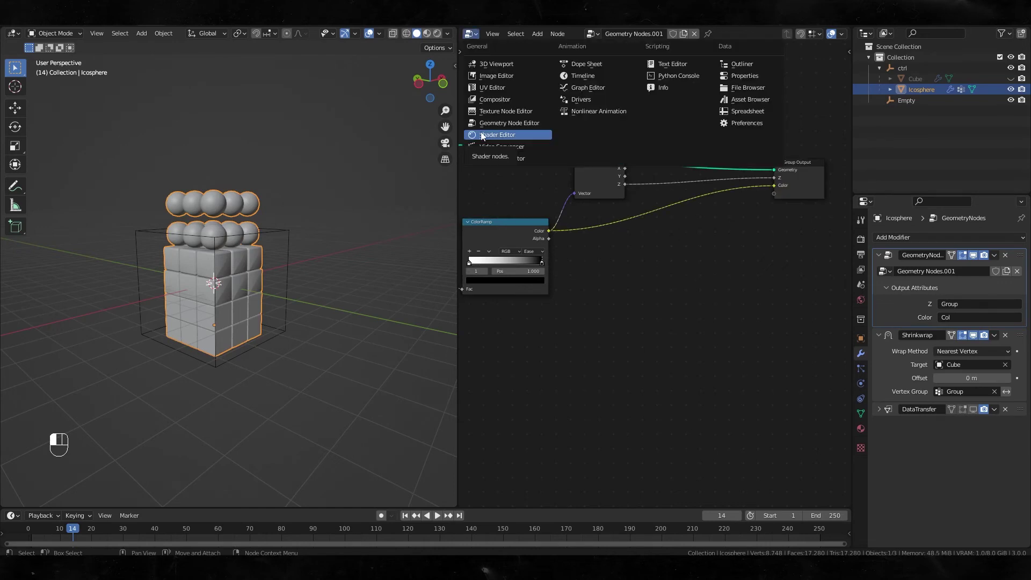
pyautogui.click(482, 135)
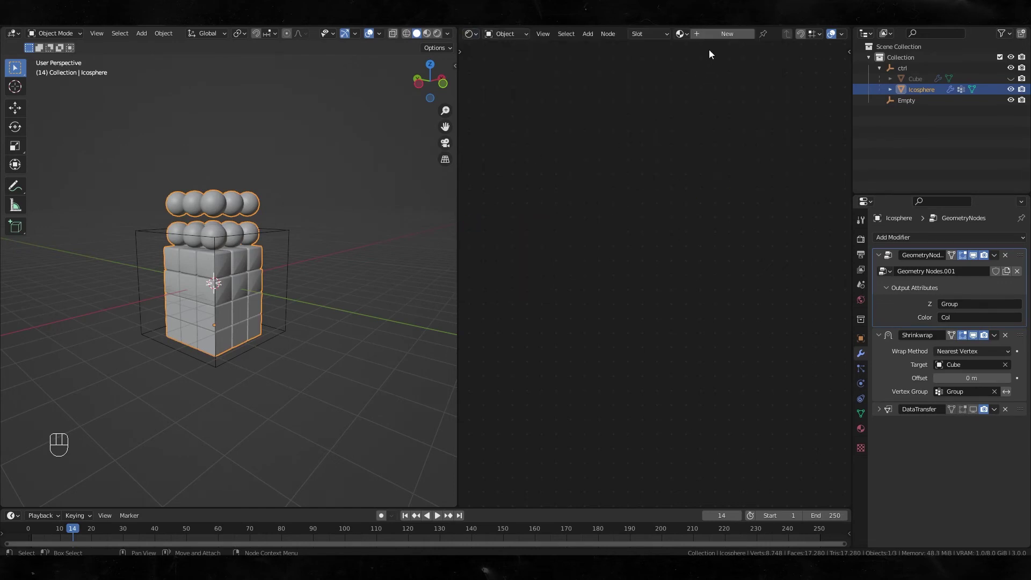
pyautogui.click(714, 34)
pyautogui.moveTo(677, 172); pyautogui.dragTo(670, 201, button='middle')
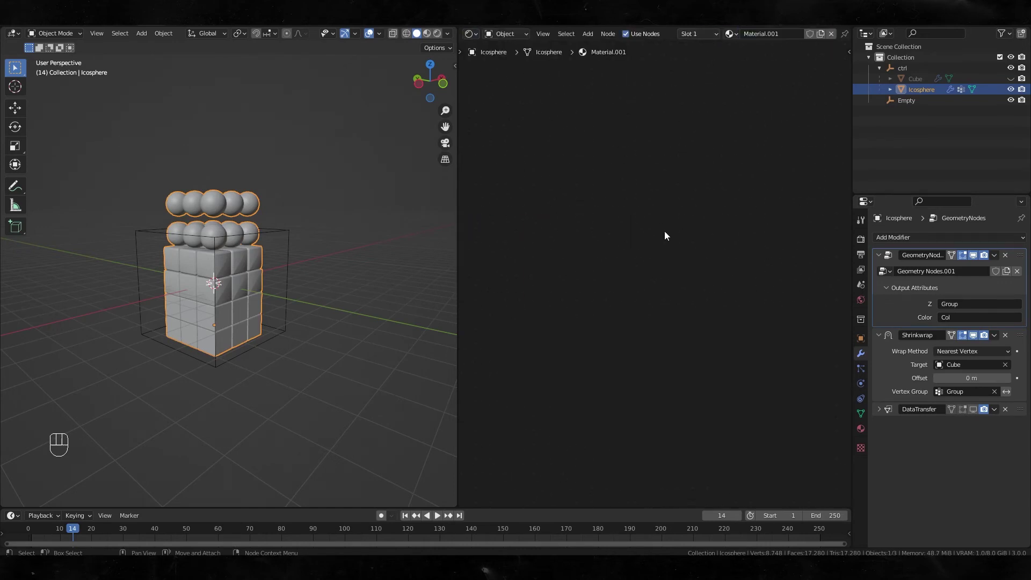
pyautogui.hotkey('ctrl', 'a')
pyautogui.press('f')
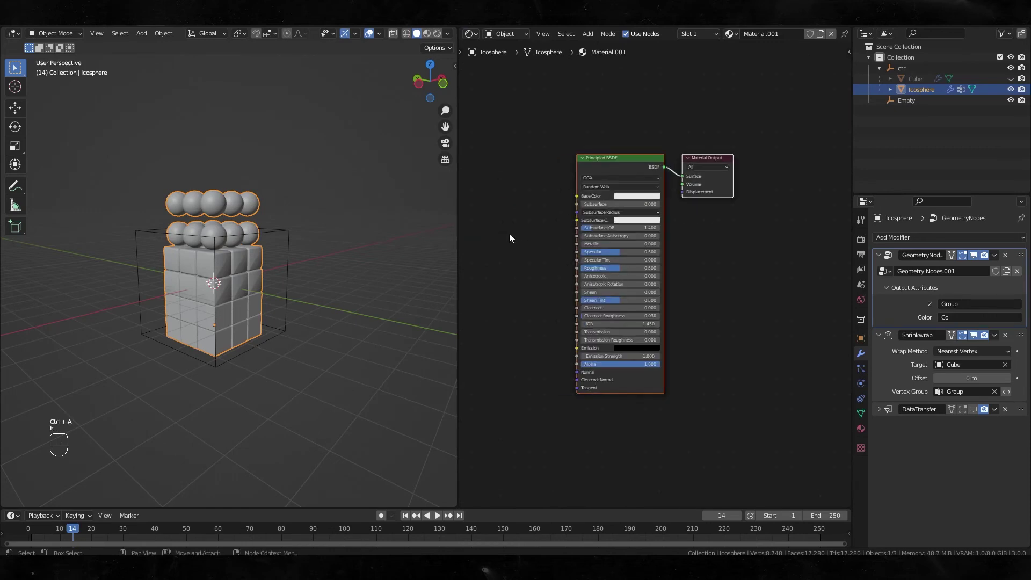
# Add an Attribute node named Col and connect its Color to the Principled BSDF's Base Color.
pyautogui.moveTo(497, 228); pyautogui.dragTo(579, 218, button='middle')
pyautogui.hotkey('shift', 'a')
pyautogui.write('att')
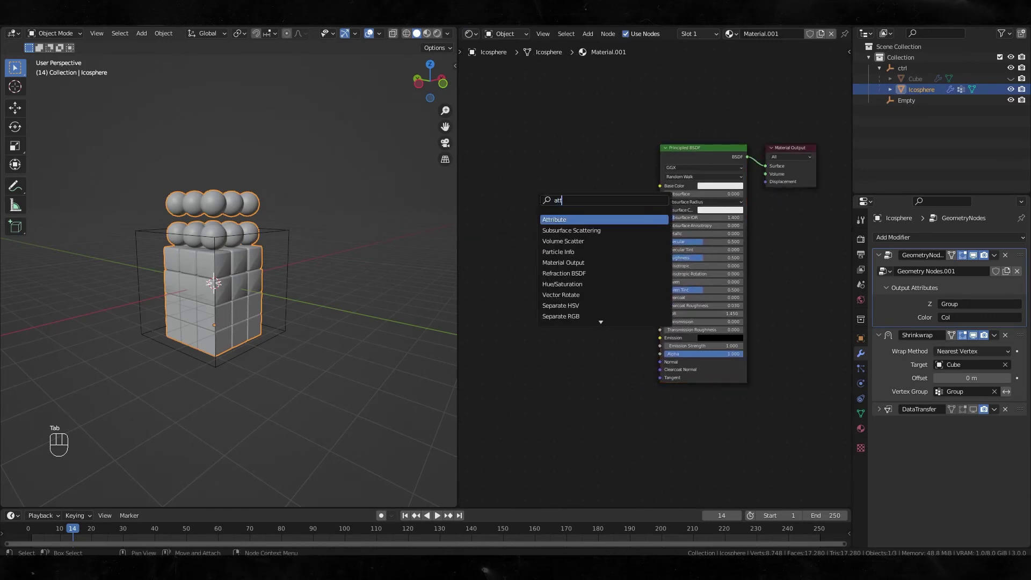
pyautogui.press('Return')
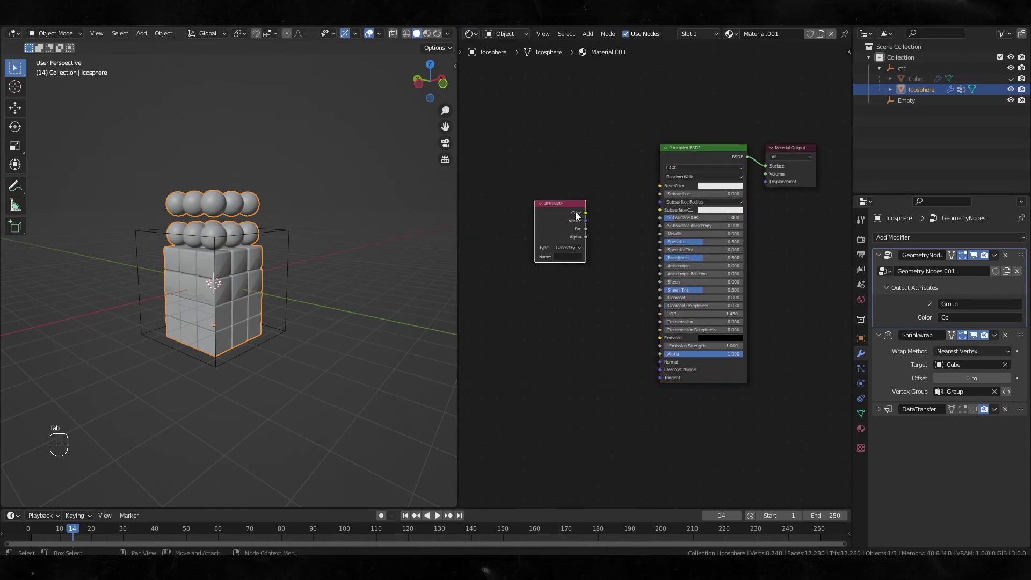
pyautogui.moveTo(585, 213); pyautogui.dragTo(660, 186)
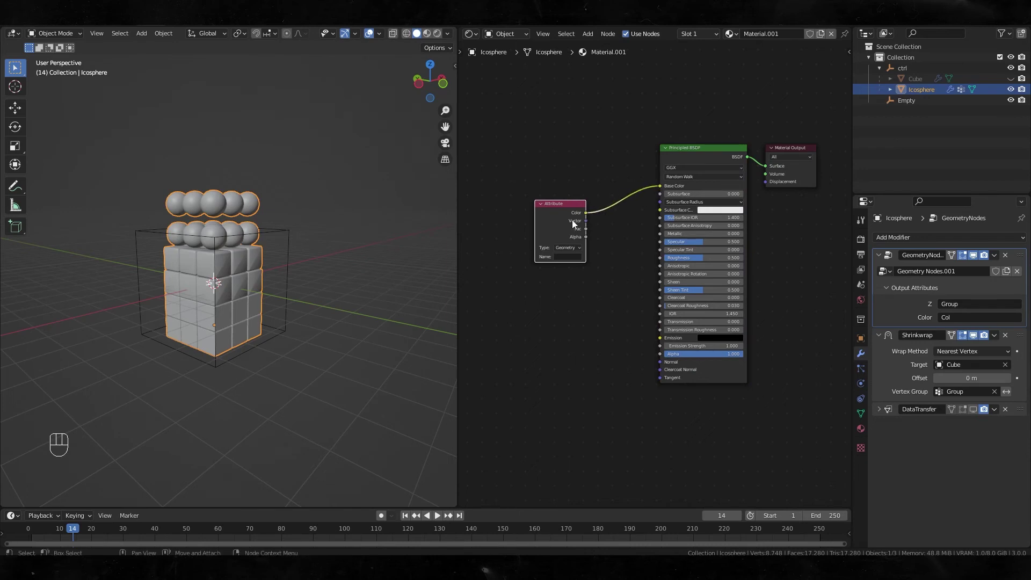
pyautogui.moveTo(572, 220); pyautogui.dragTo(543, 190)
pyautogui.write('Col')
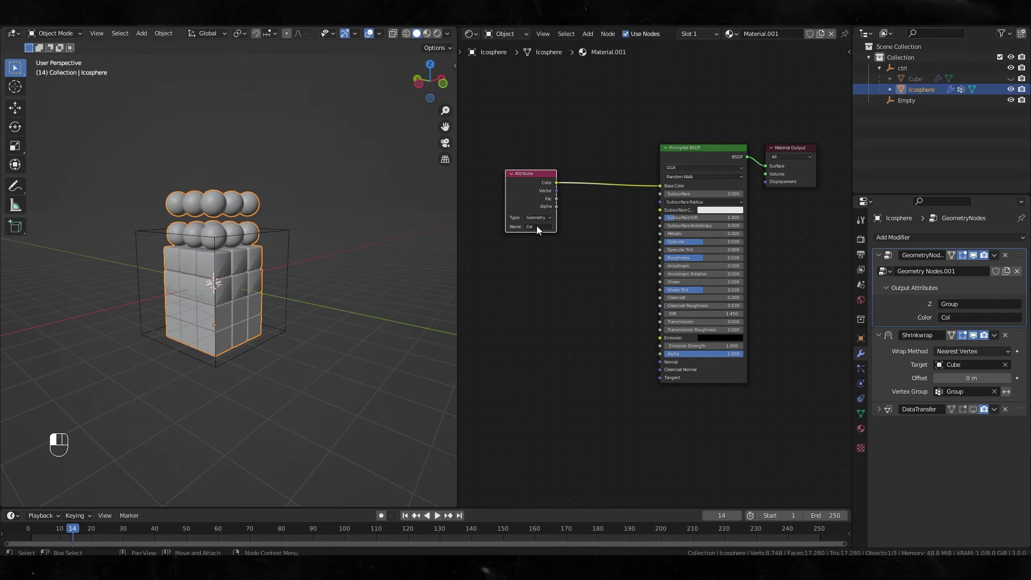
# Display the 3D viewport in Material Preview shading and view the stack closer up.
pyautogui.scroll(2, 537, 225)
pyautogui.moveTo(509, 256); pyautogui.dragTo(578, 270, button='middle')
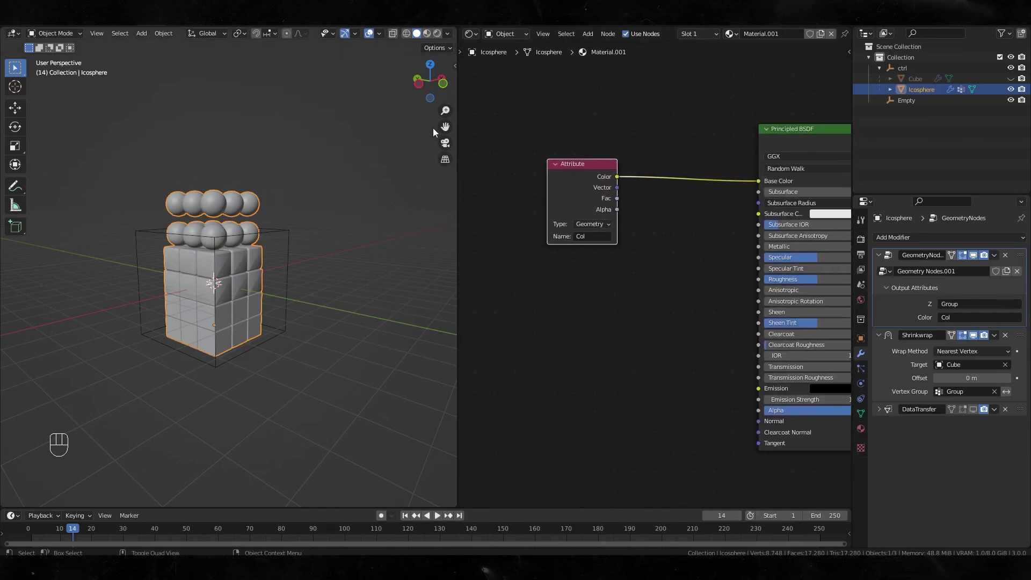
pyautogui.click(427, 33)
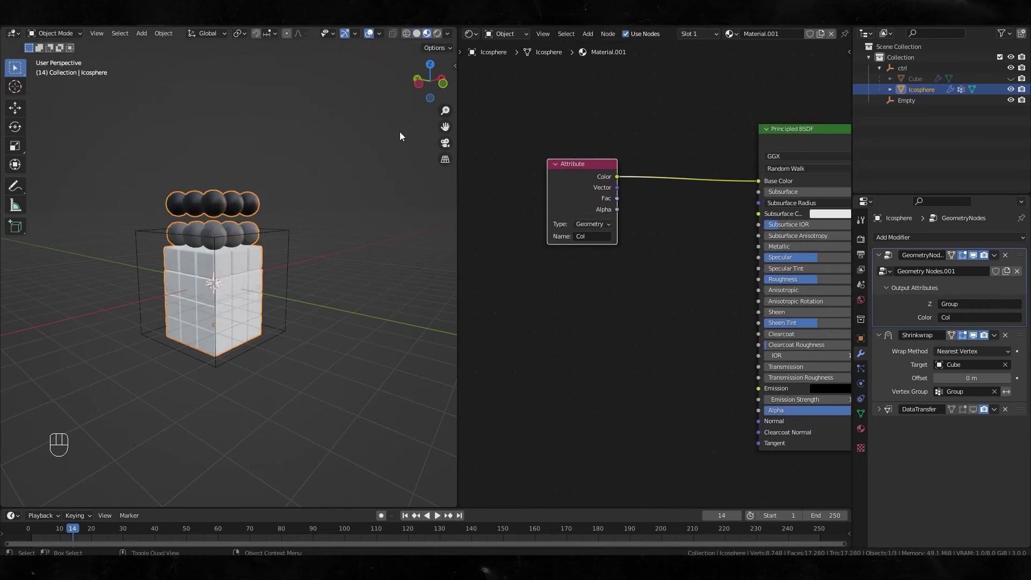
pyautogui.scroll(2, 253, 263)
pyautogui.scroll(-2, 634, 247)
# Move the Attribute node aside and insert a ColorRamp between it and the Principled BSDF's Base Color.
pyautogui.moveTo(615, 210); pyautogui.dragTo(523, 201)
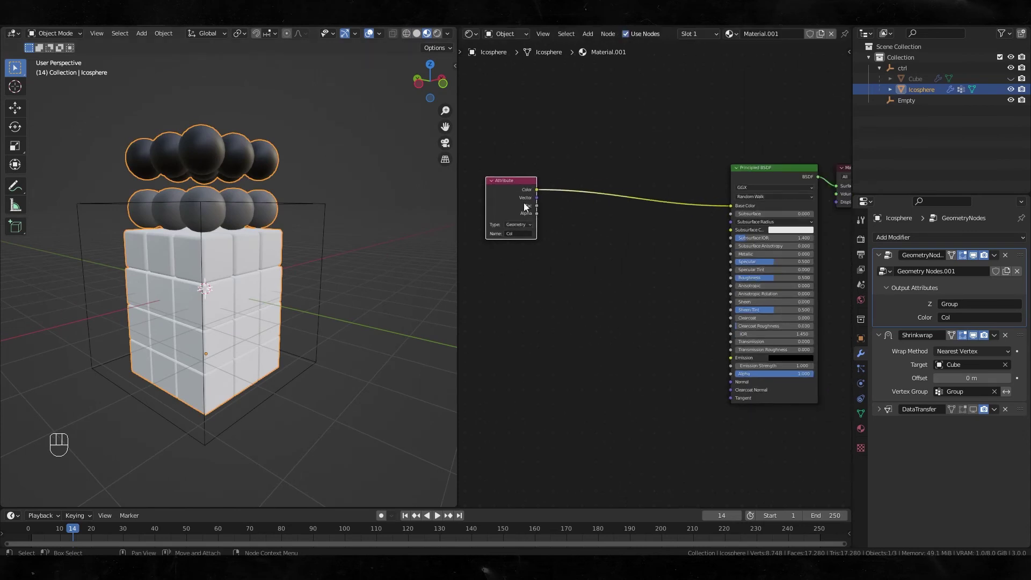
pyautogui.press('Tab')
pyautogui.write('ramo')
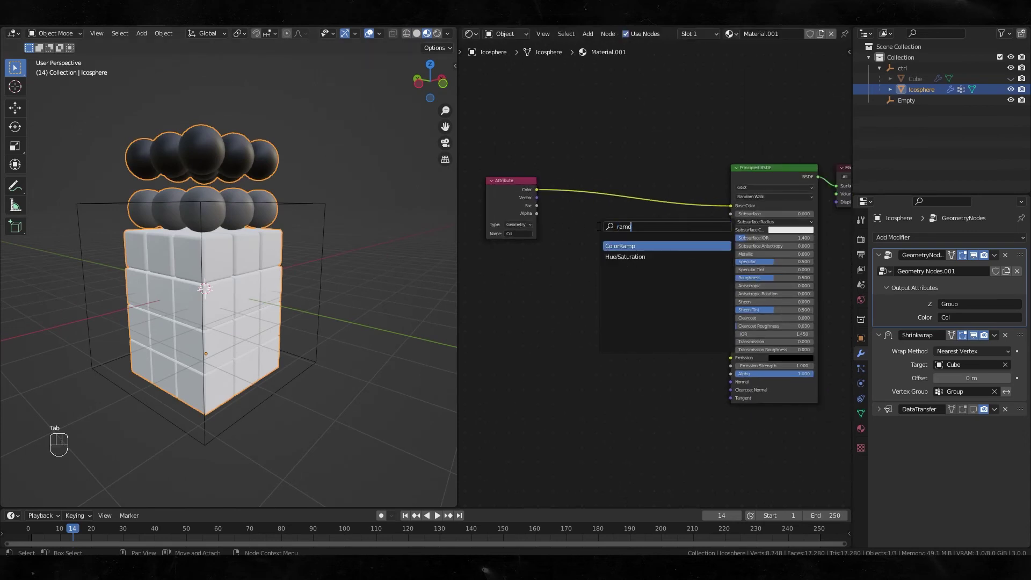
pyautogui.press('Return')
pyautogui.click(602, 211)
# Color the ColorRamp's first stop magenta and its last stop, at position 1.000, bright green.
pyautogui.scroll(4, 606, 203)
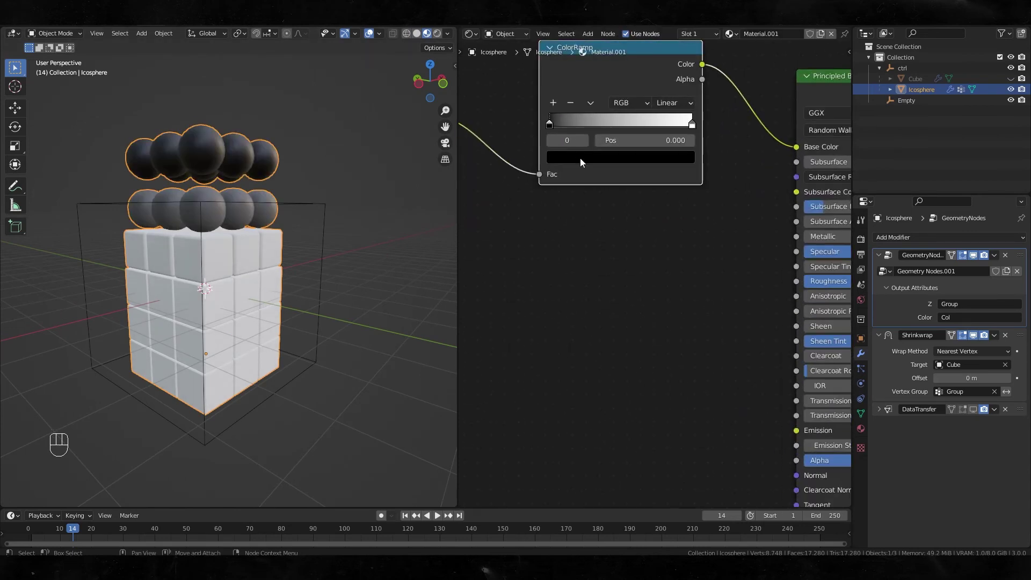
pyautogui.click(580, 162)
pyautogui.moveTo(668, 255); pyautogui.dragTo(663, 172)
pyautogui.moveTo(611, 241); pyautogui.dragTo(555, 204)
pyautogui.click(691, 124)
pyautogui.click(620, 157)
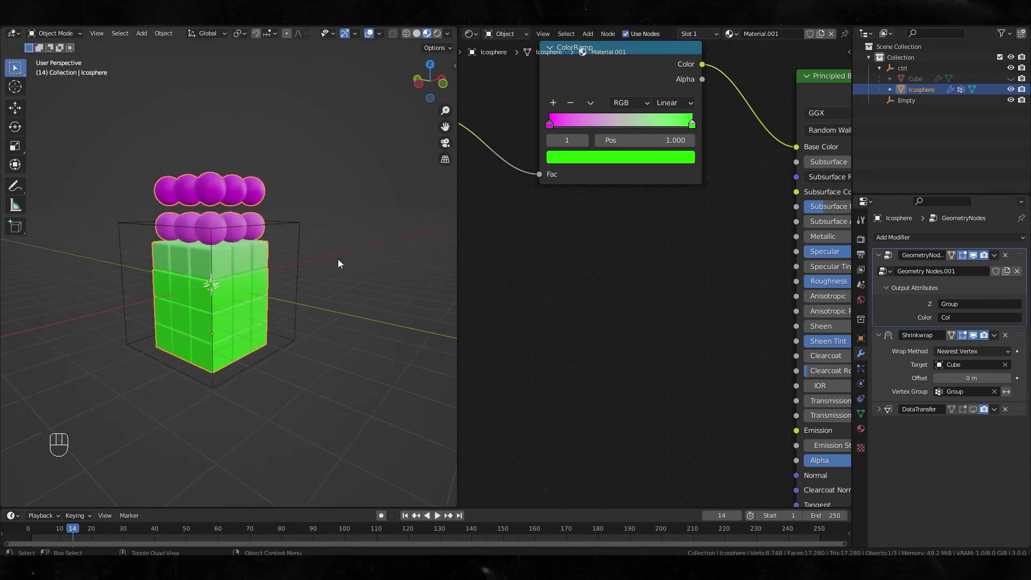
# Keyframe the ctrl empty's Z location at -1 m on frame 0 and set the animation's end frame to 50.
pyautogui.click(884, 71)
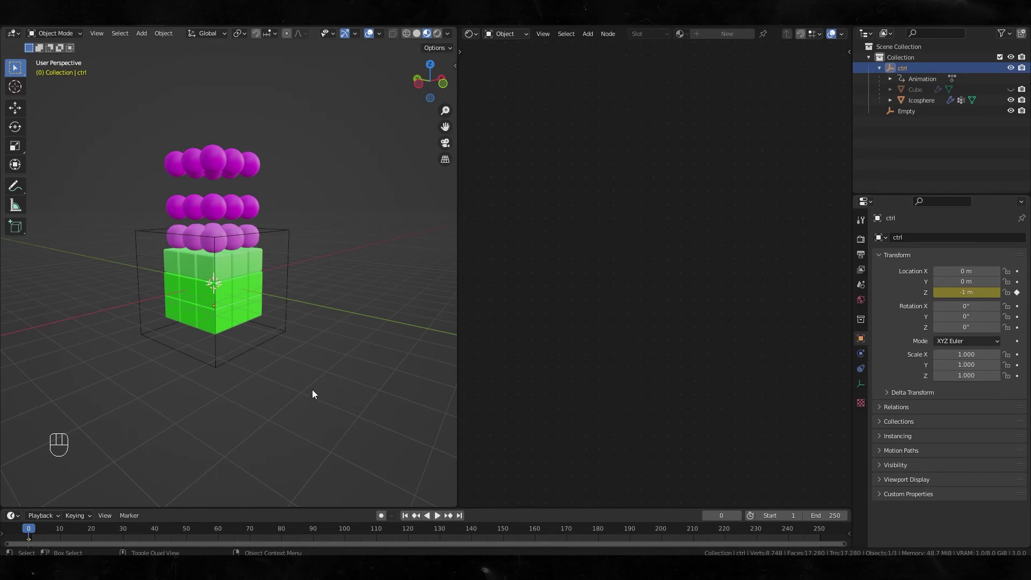
pyautogui.click(821, 515)
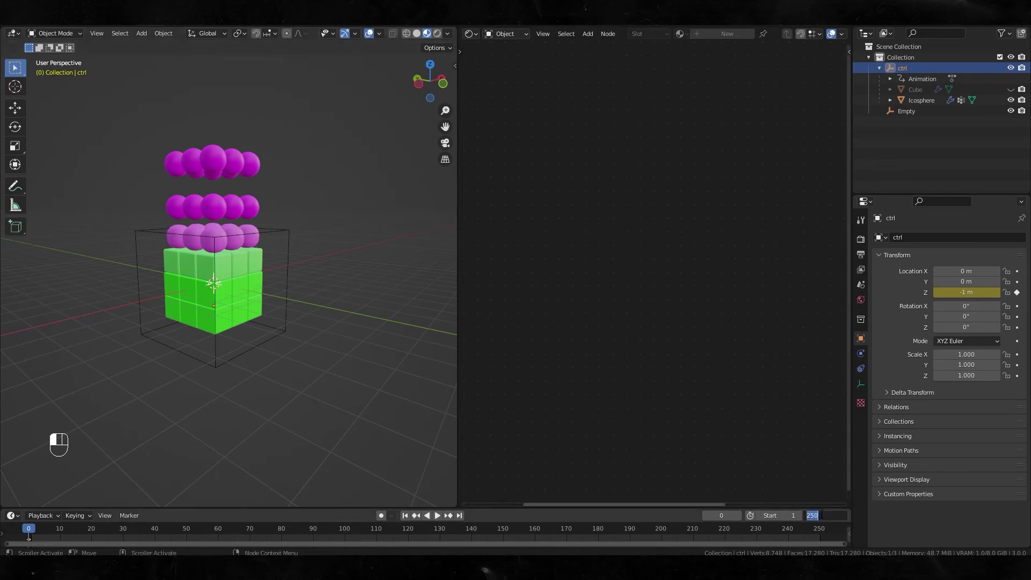
pyautogui.write('50')
pyautogui.press('Return')
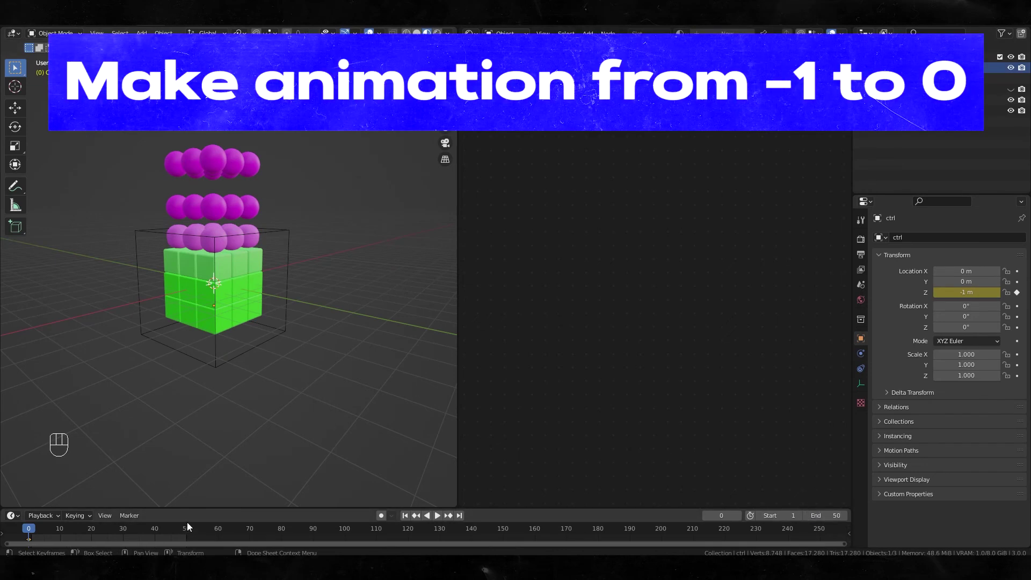
# At frame 50, set the ctrl empty's Z location to 0 m and insert a single keyframe for it.
pyautogui.click(187, 528)
pyautogui.click(970, 290)
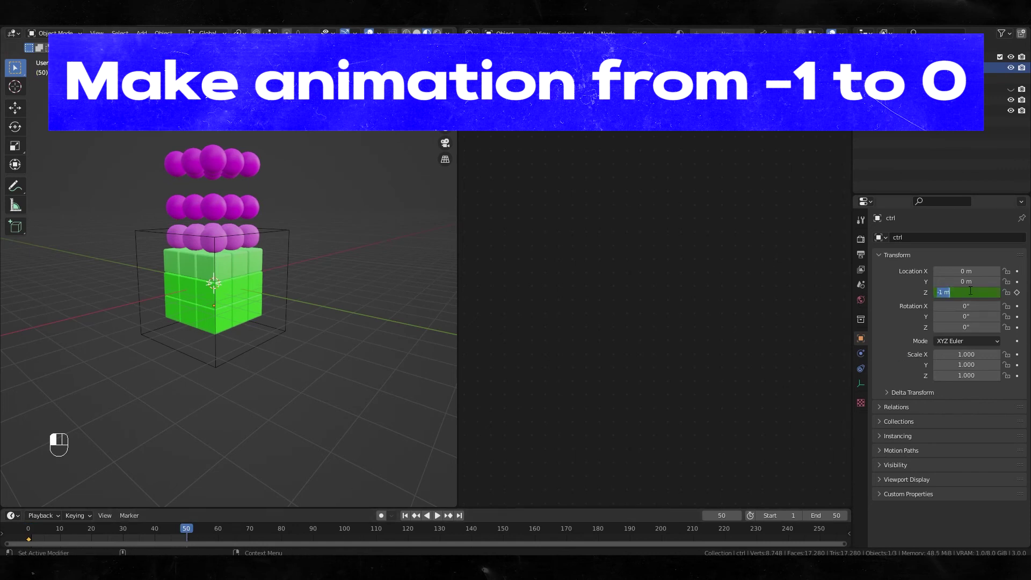
pyautogui.write('0')
pyautogui.press('Return')
pyautogui.rightClick(967, 291)
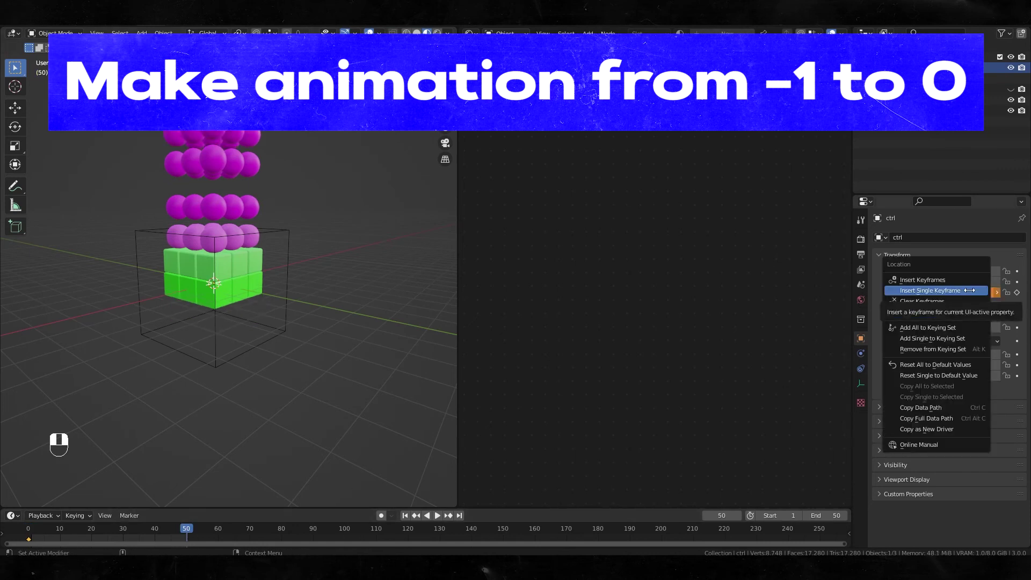
pyautogui.click(958, 290)
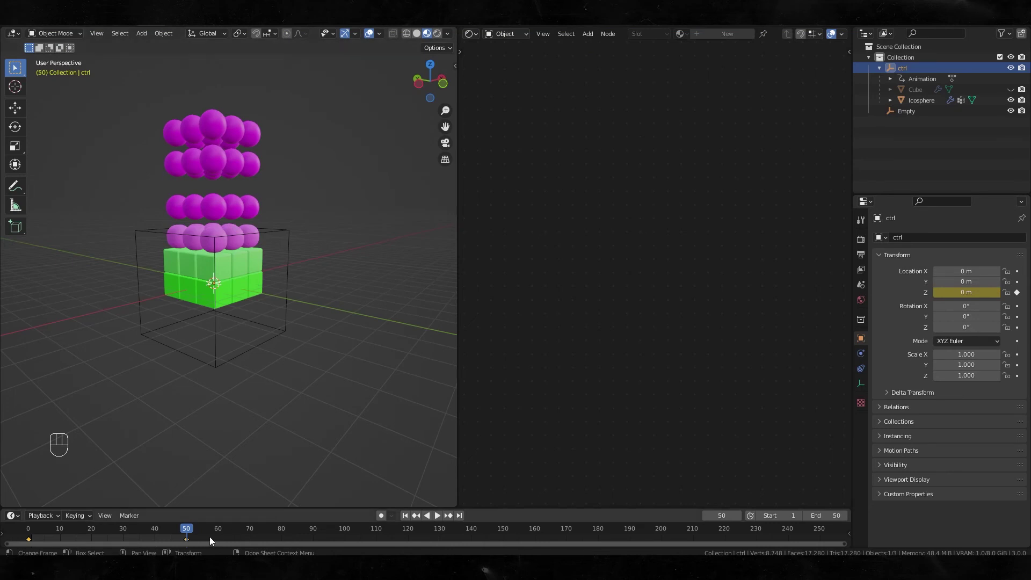
# Change the interpolation mode of both ctrl keyframes, at frames 0 and 50, to Linear.
pyautogui.moveTo(209, 536); pyautogui.dragTo(22, 541)
pyautogui.rightClick(50, 536)
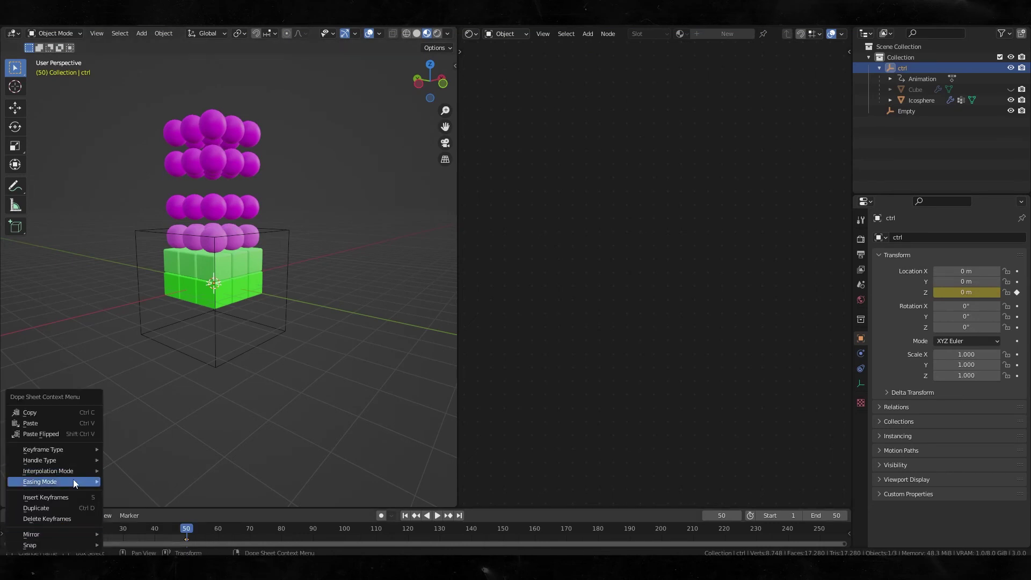
pyautogui.moveTo(75, 470)
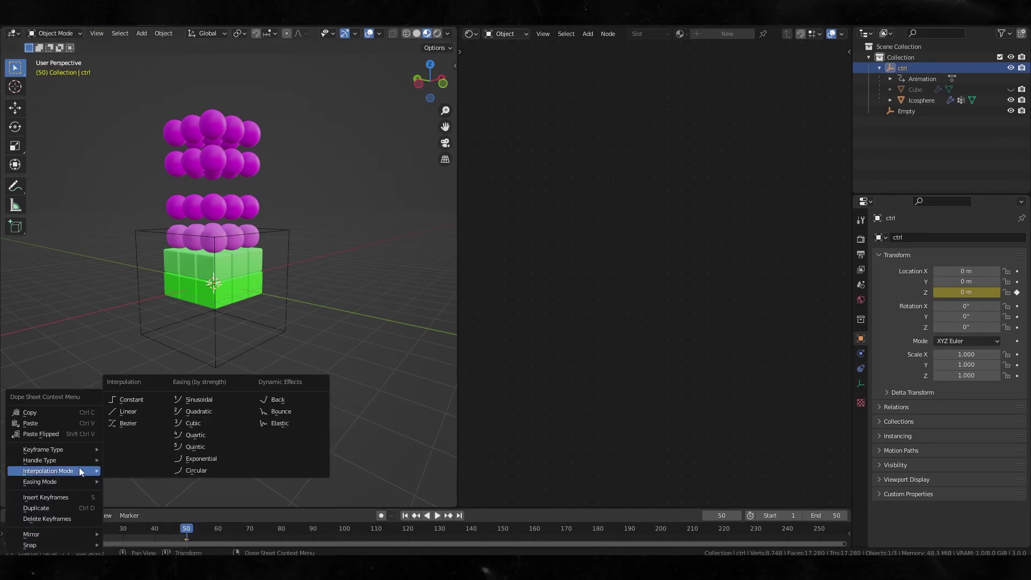
pyautogui.click(137, 414)
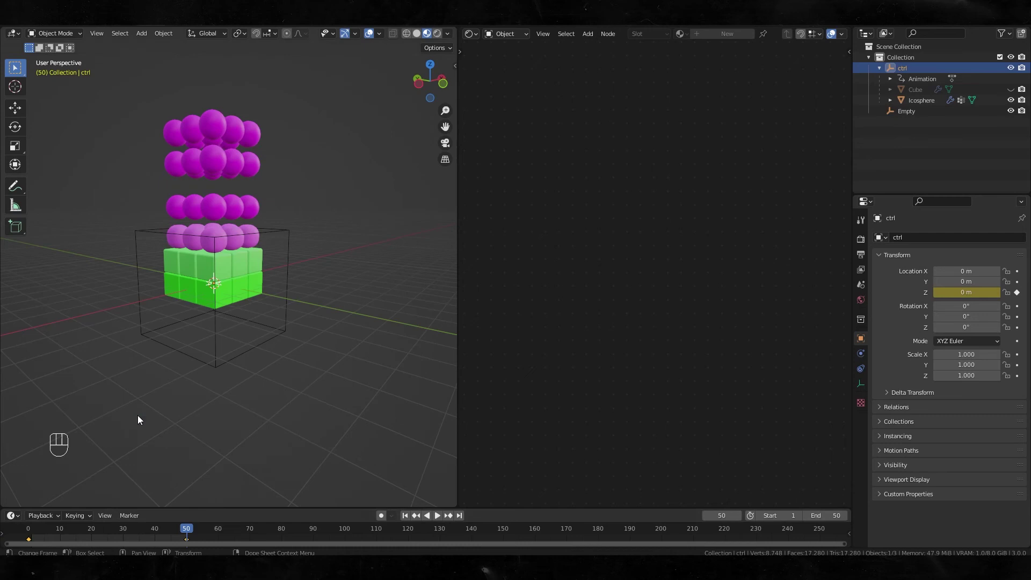
# Add a floor plane at the origin, scale it up uniformly to about 17, and save the file.
pyautogui.click(143, 33)
pyautogui.moveTo(192, 45)
pyautogui.click(236, 45)
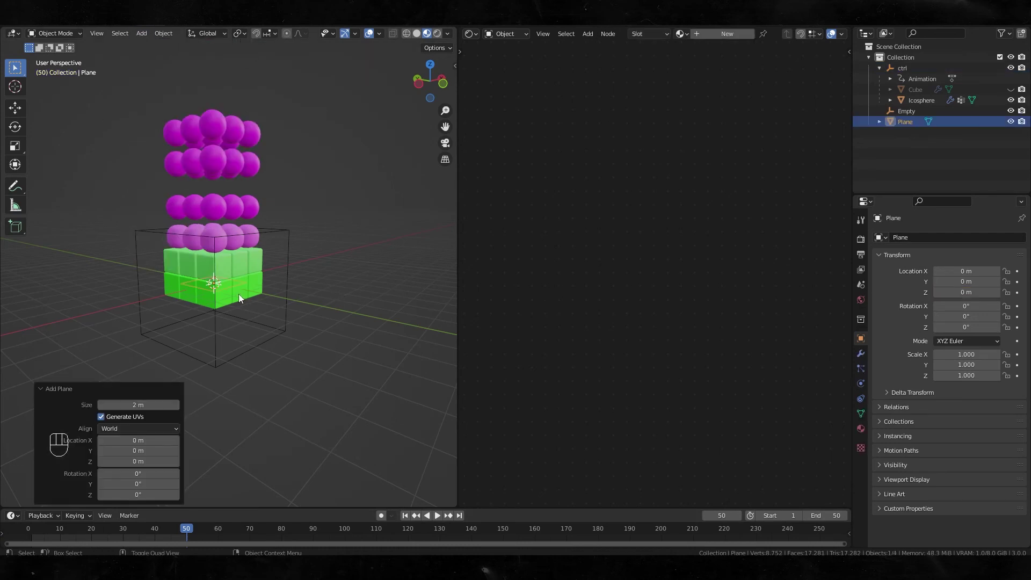
pyautogui.scroll(-2, 239, 294)
pyautogui.press('r')
pyautogui.moveTo(223, 305); pyautogui.dragTo(131, 414)
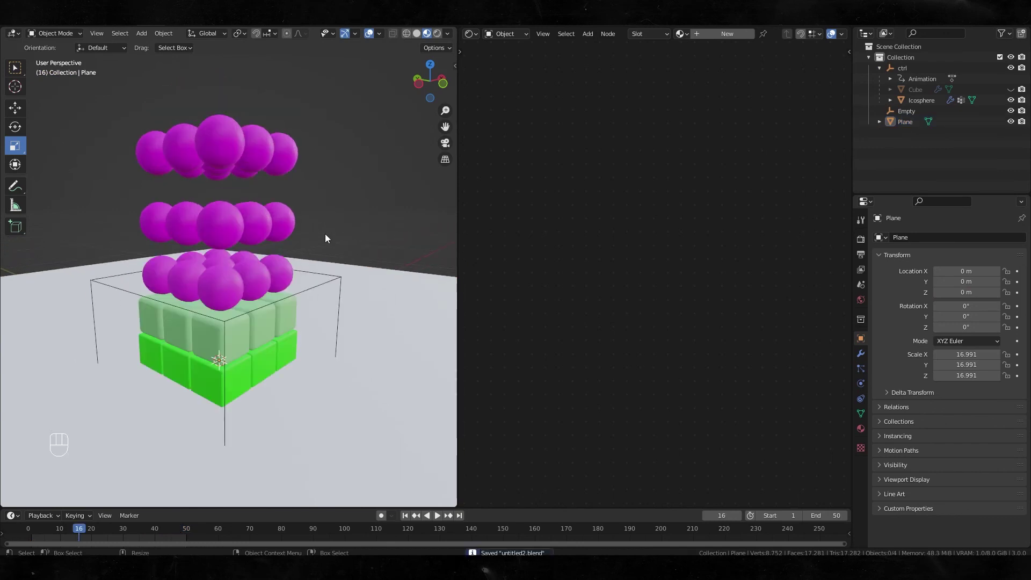
pyautogui.hotkey('ctrl', 's')
# Start animation playback, then add a camera and frame the sphere stack through it.
pyautogui.press('space')
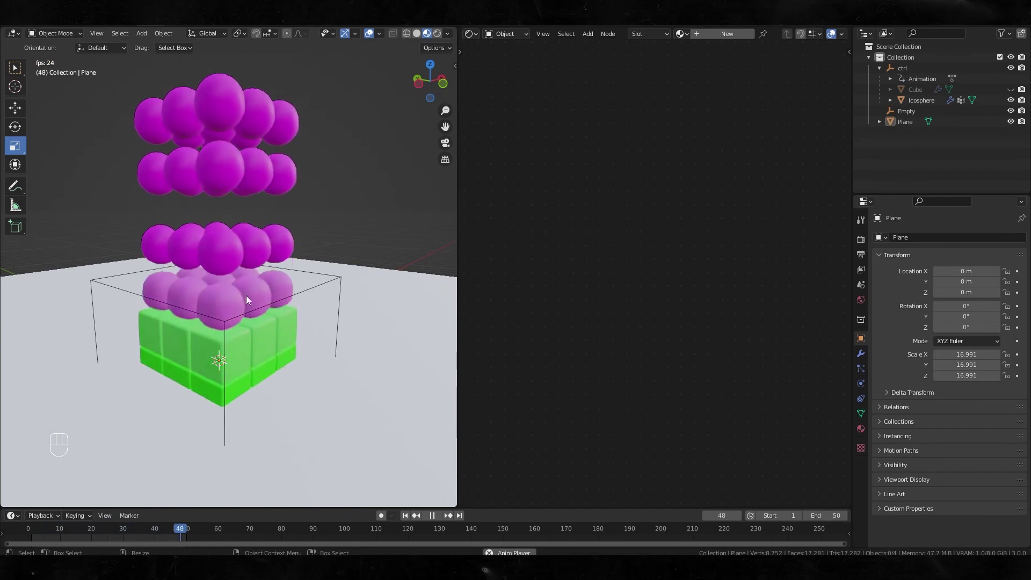
pyautogui.keyDown('alt'); pyautogui.moveTo(245, 296); pyautogui.dragTo(243, 302); pyautogui.keyUp('alt')
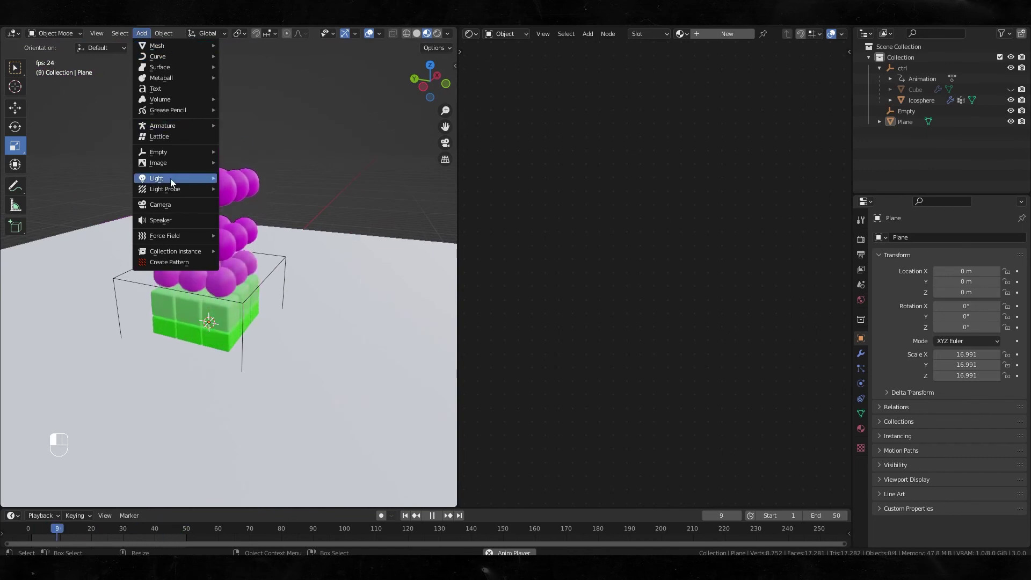
pyautogui.click(160, 204)
pyautogui.click(414, 197)
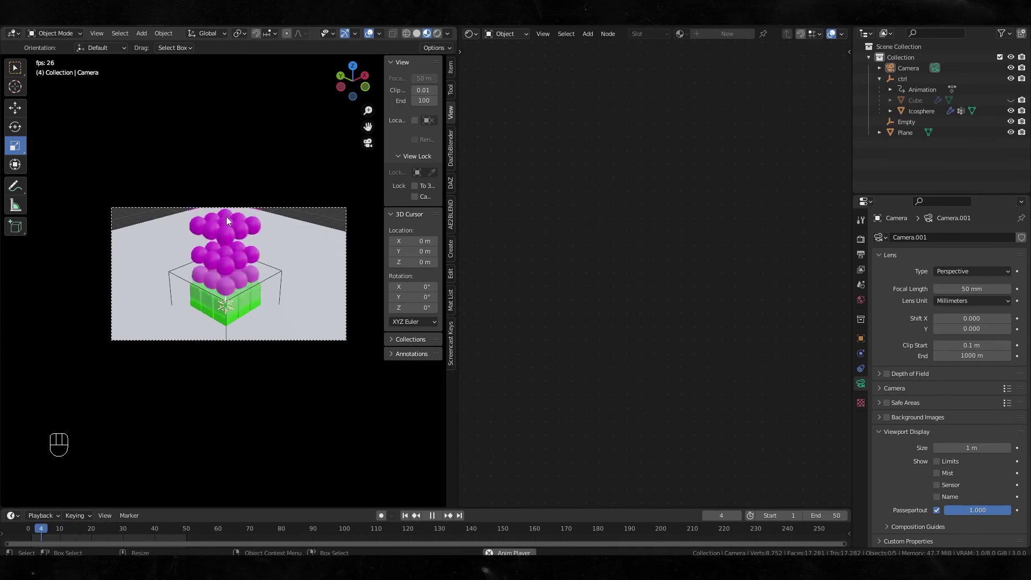
# Select the Icosphere and switch the node editor to its Geometry Nodes.001 tree.
pyautogui.click(901, 111)
pyautogui.scroll(-3, 603, 265)
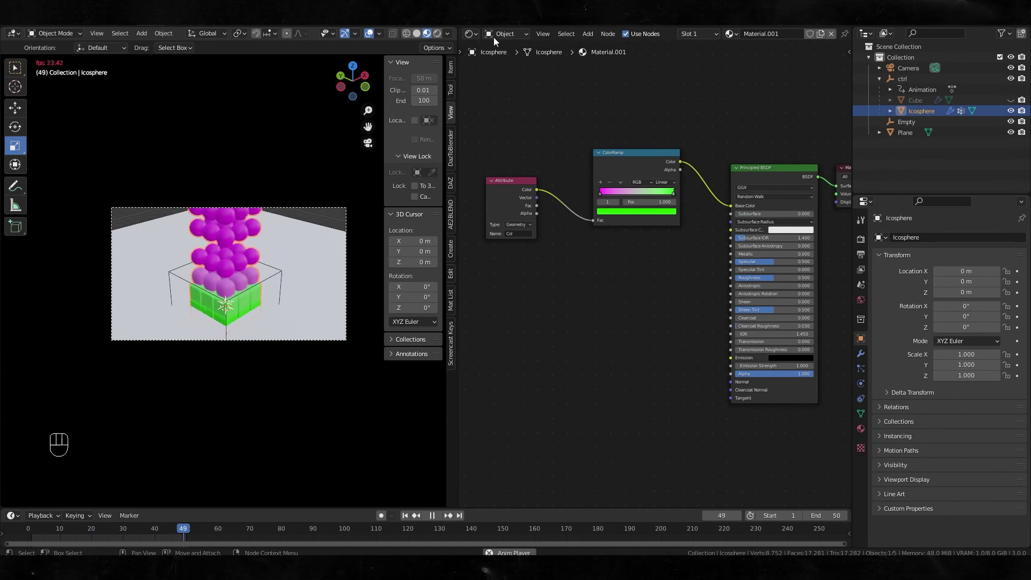
pyautogui.click(471, 33)
pyautogui.click(510, 122)
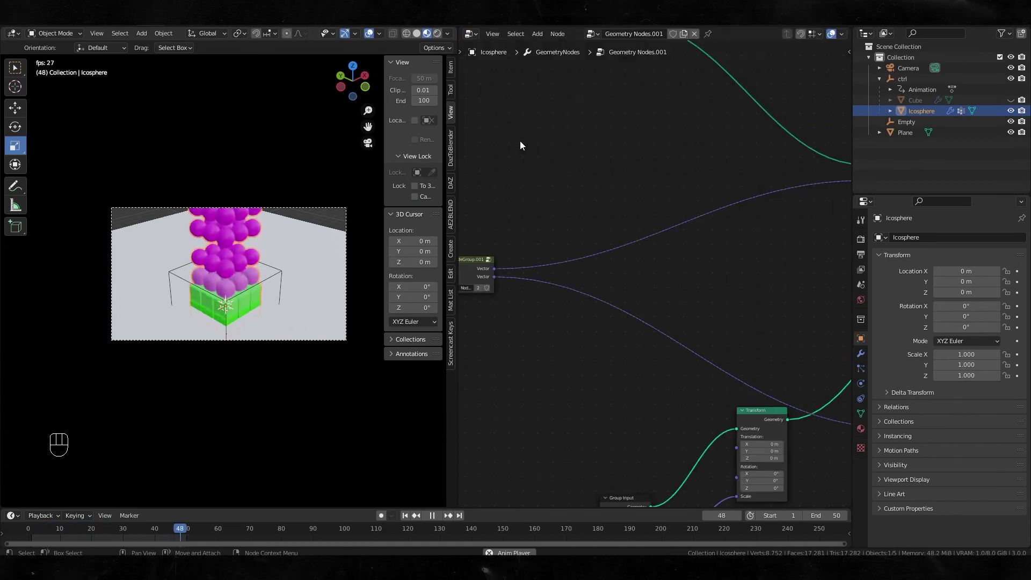
# Open the NodeGroup that outputs Geometry, set its Mesh Line's Count to 10, and save the file.
pyautogui.moveTo(611, 203); pyautogui.dragTo(522, 252, button='middle')
pyautogui.scroll(4, 616, 230)
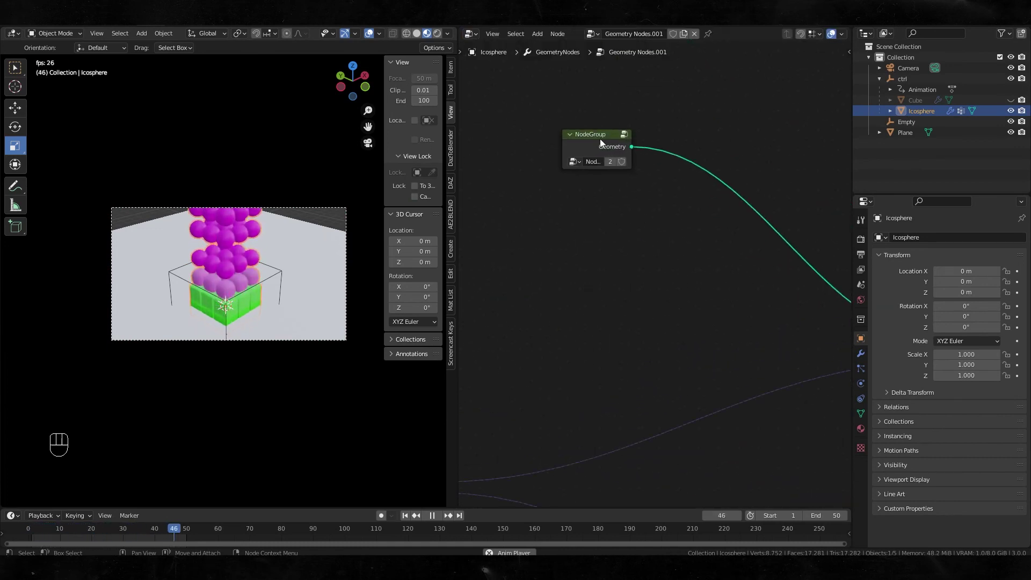
pyautogui.click(600, 139)
pyautogui.press('Tab')
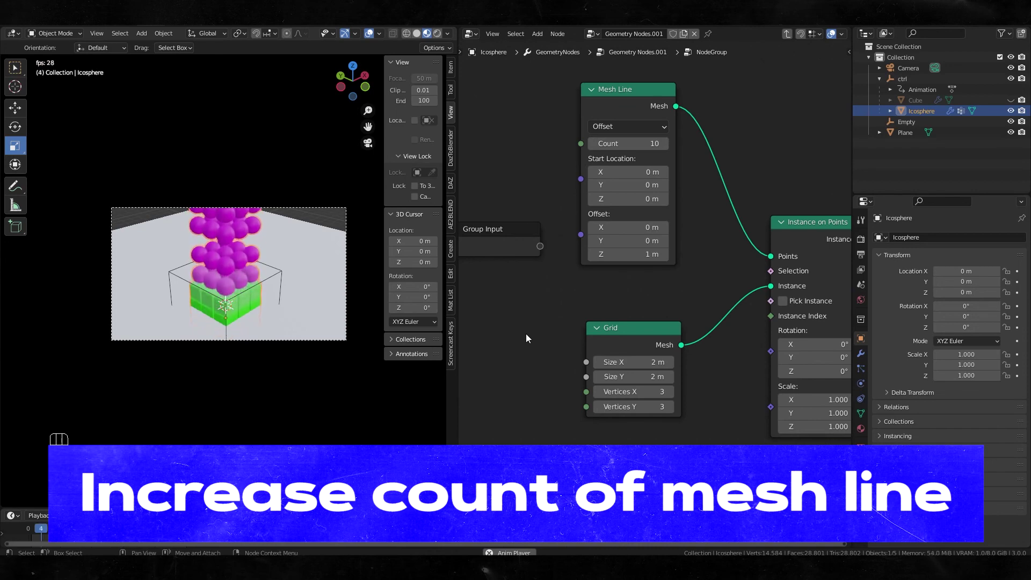
pyautogui.hotkey('ctrl', 's')
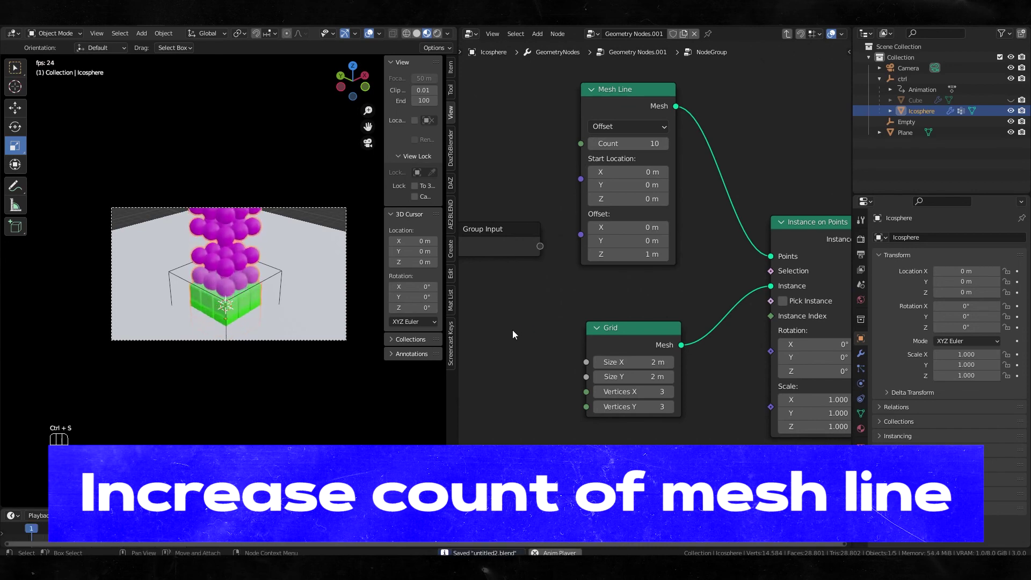
# Return to the camera view, lock the camera to the view and reframe the taller stack from a lower angle.
pyautogui.moveTo(254, 294)
pyautogui.mouseDown(button='middle')
pyautogui.moveTo(243, 275)
pyautogui.moveTo(247, 284)
pyautogui.mouseUp(button='middle')
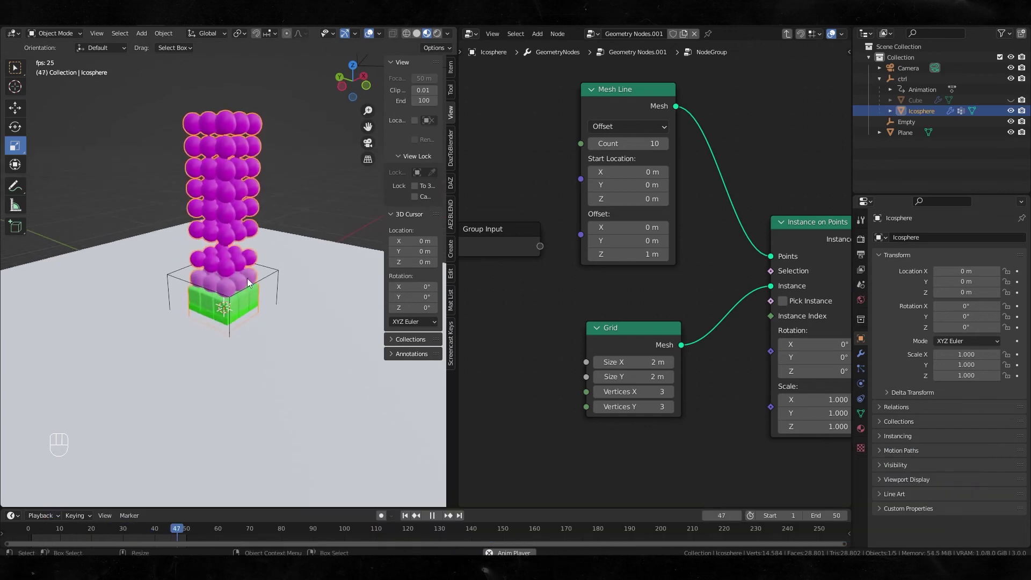
pyautogui.press('F4')
pyautogui.press('F4')
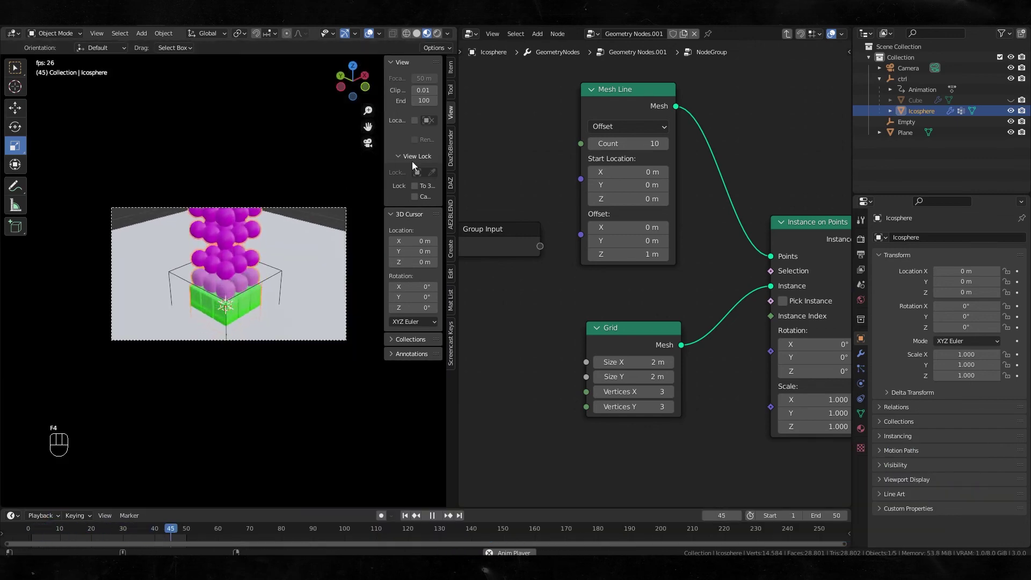
pyautogui.click(416, 196)
pyautogui.moveTo(266, 258); pyautogui.dragTo(272, 251, button='middle')
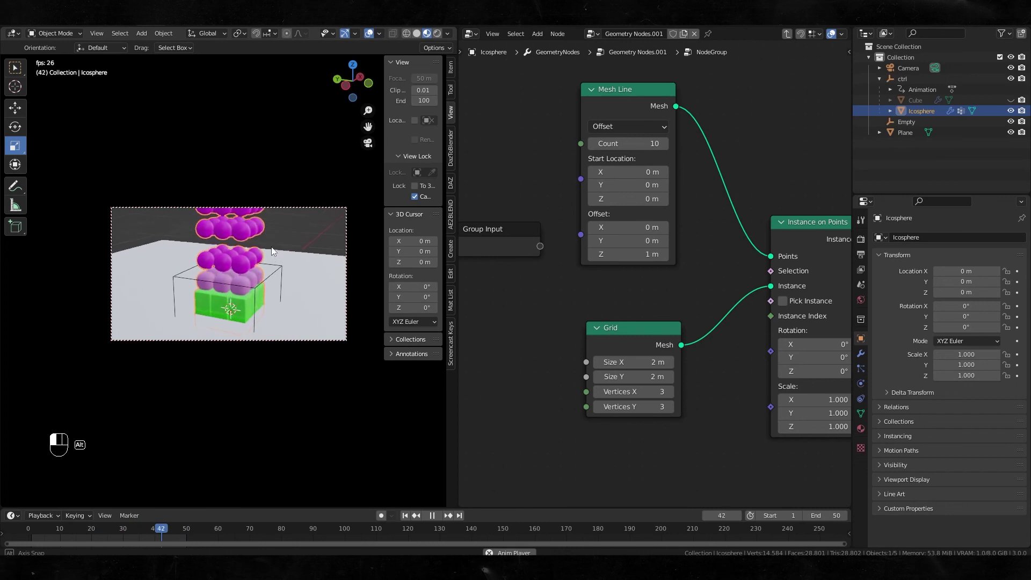